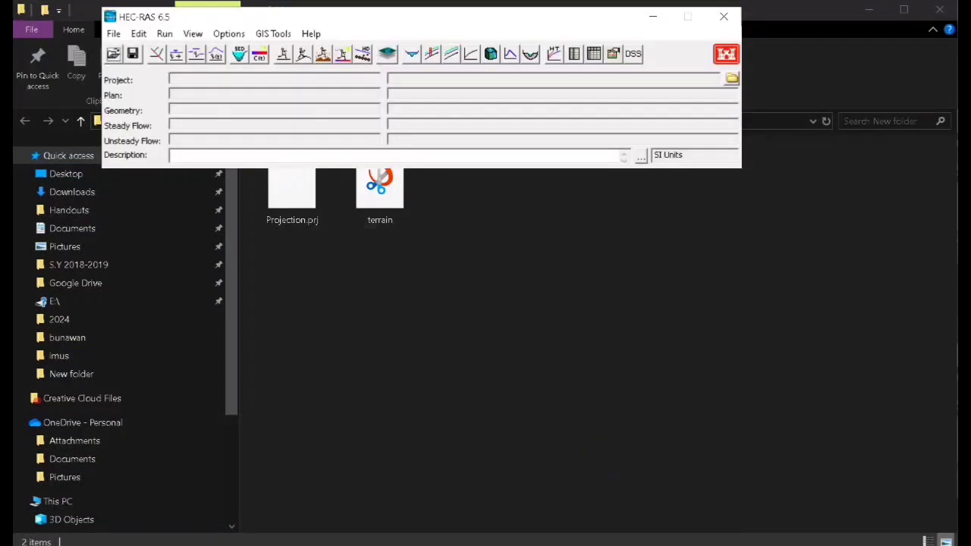
Step: Start a new project and choose the New folder on the Desktop as its location
left_click_drag(379, 22, 434, 182)
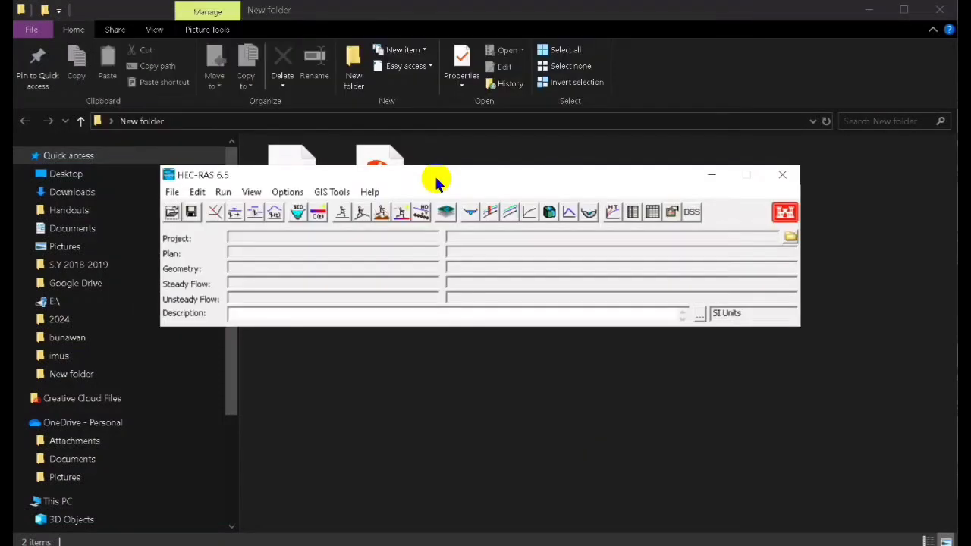
left_click(170, 192)
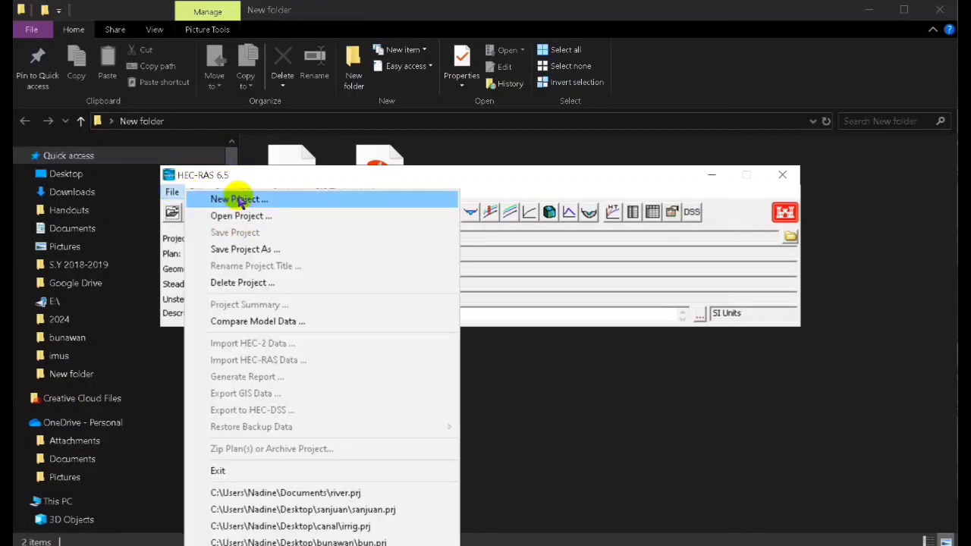
left_click(240, 198)
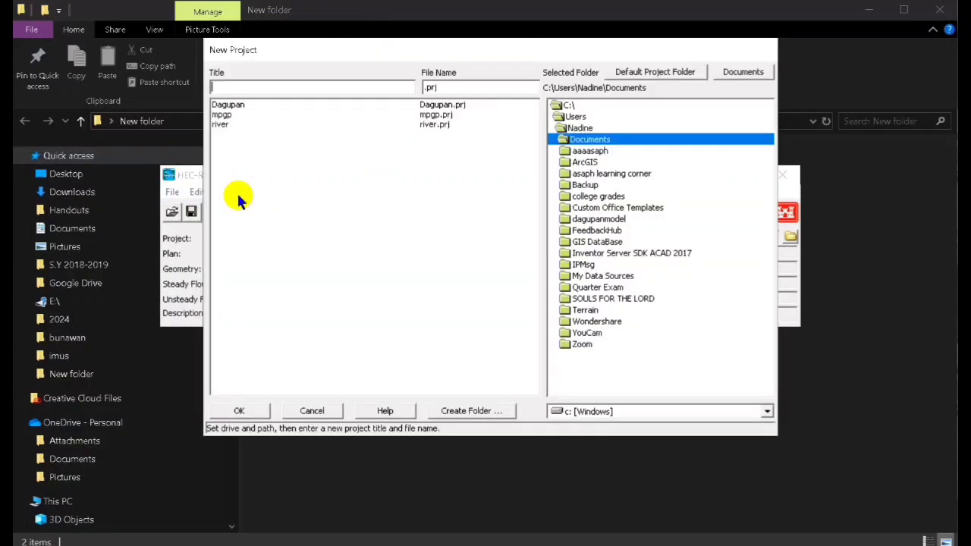
double_click(581, 129)
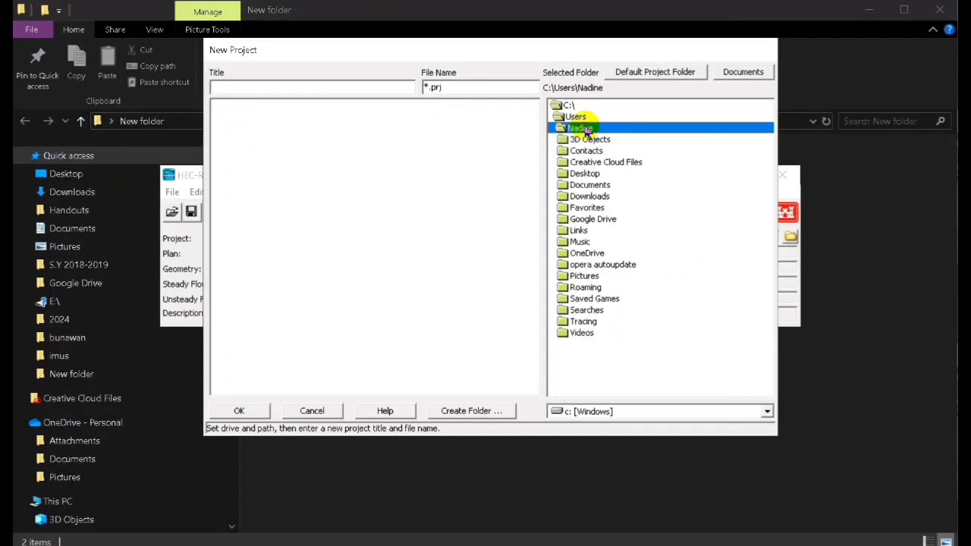
double_click(587, 174)
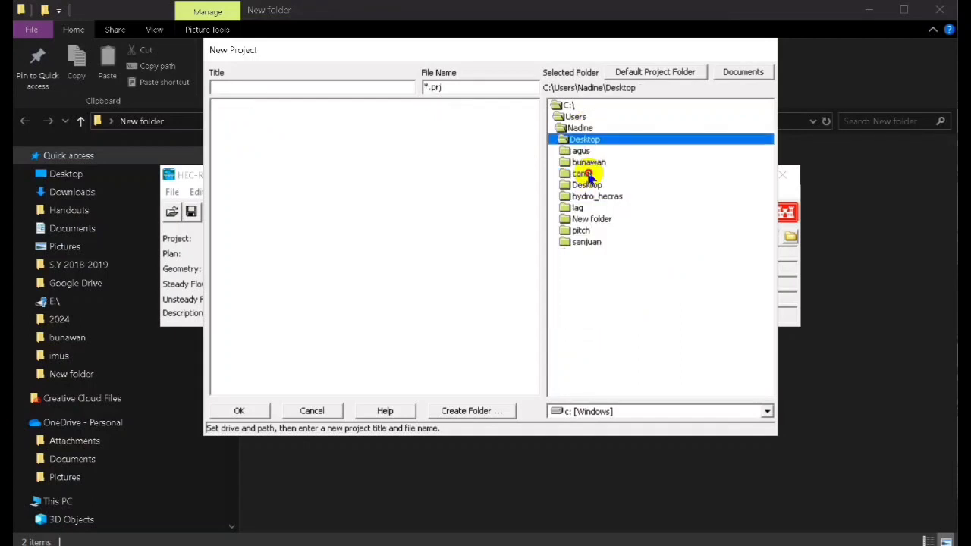
double_click(591, 219)
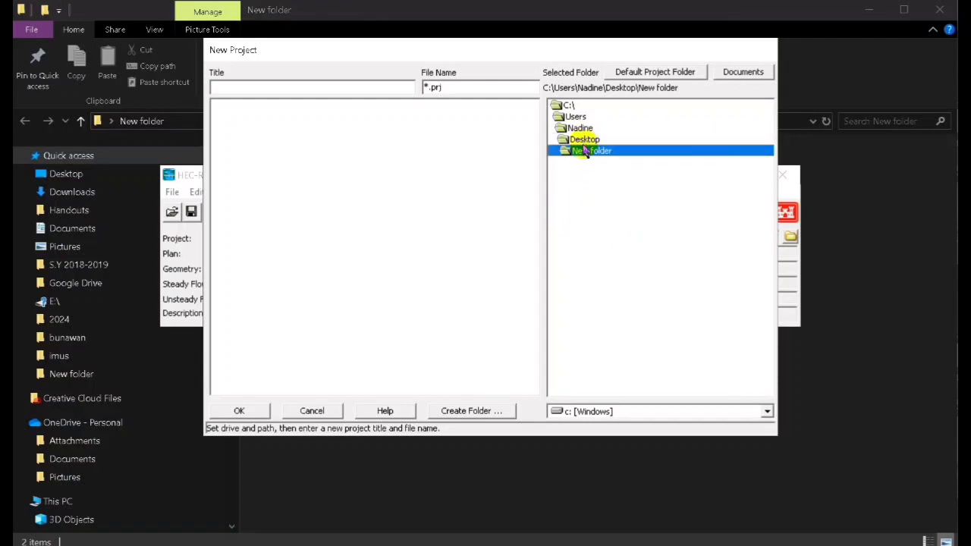
Step: Title the new project riverbuild and create it with SI Units
left_click(270, 89)
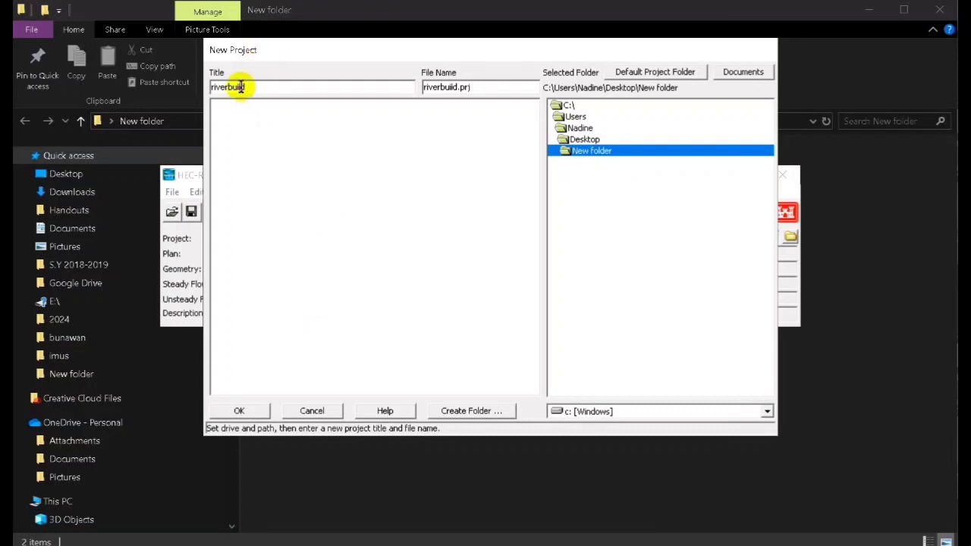
key("BackSpace")
left_click(252, 407)
left_click(538, 300)
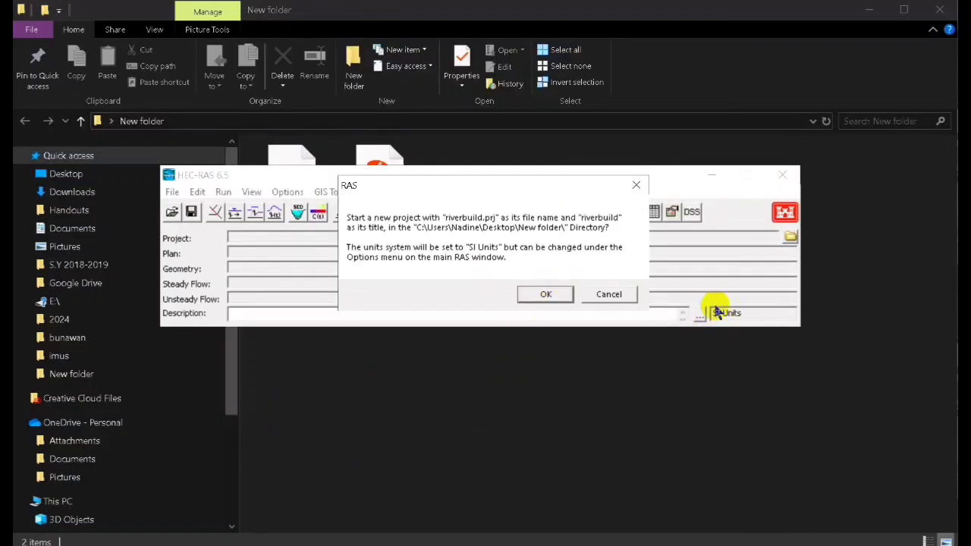
left_click(540, 295)
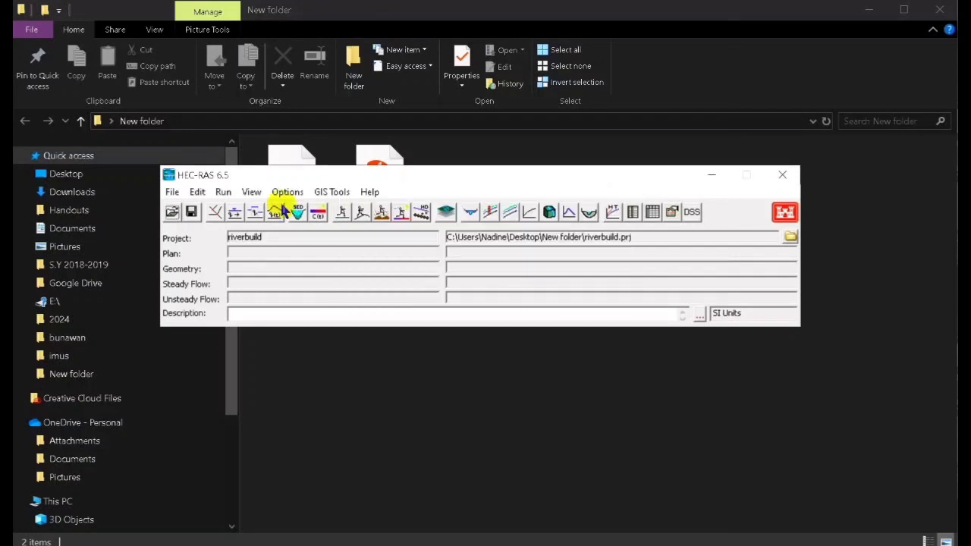
Step: Open RAS Mapper and set the project's coordinate reference system from the file Projection.prj
left_click(446, 212)
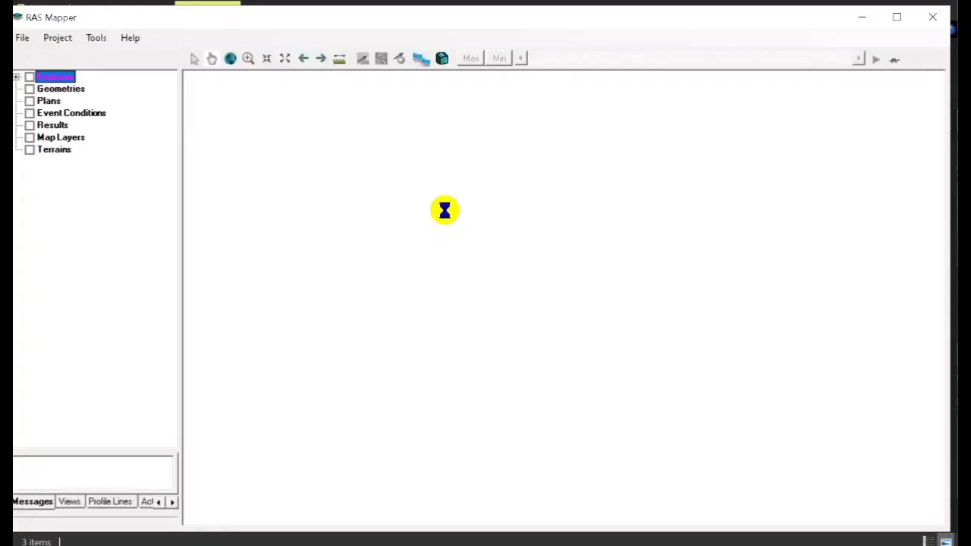
left_click(59, 38)
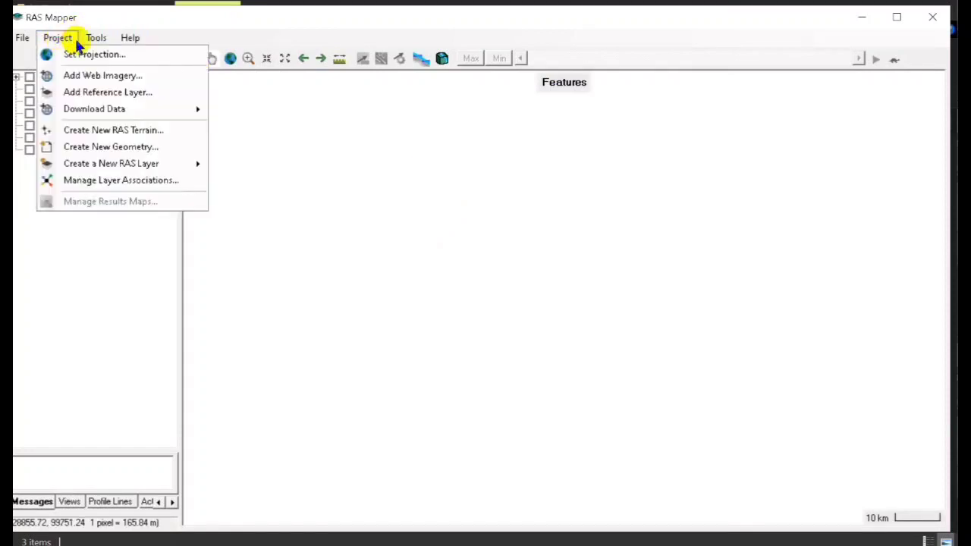
left_click(76, 57)
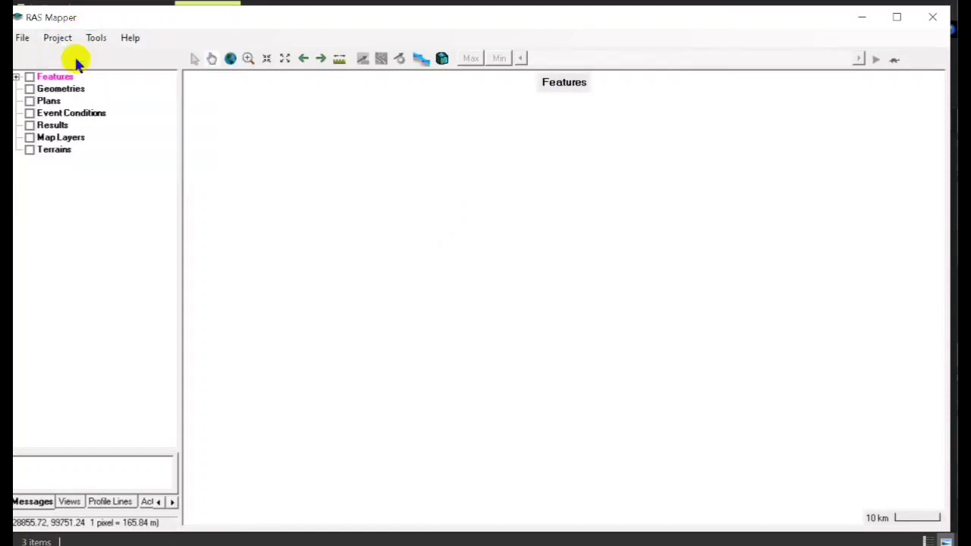
left_click(692, 138)
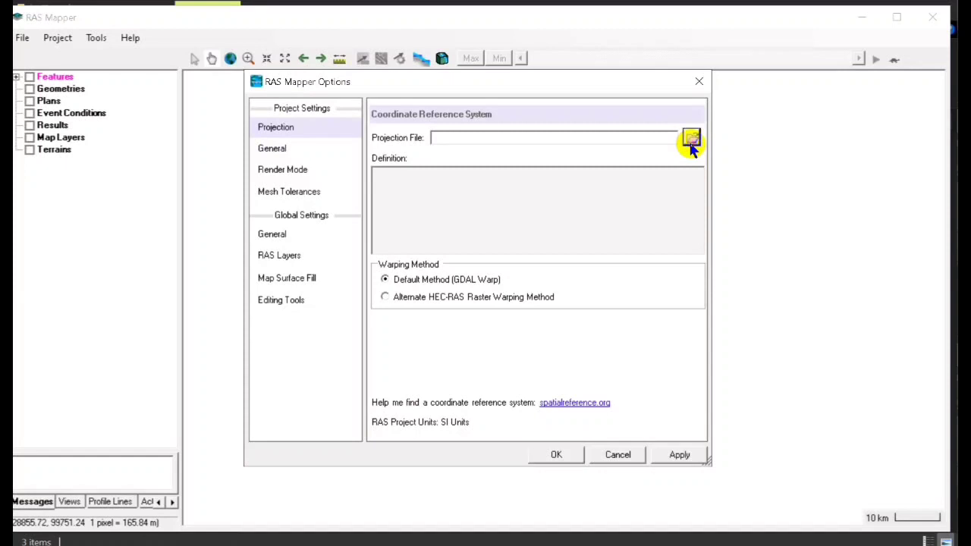
left_click(414, 216)
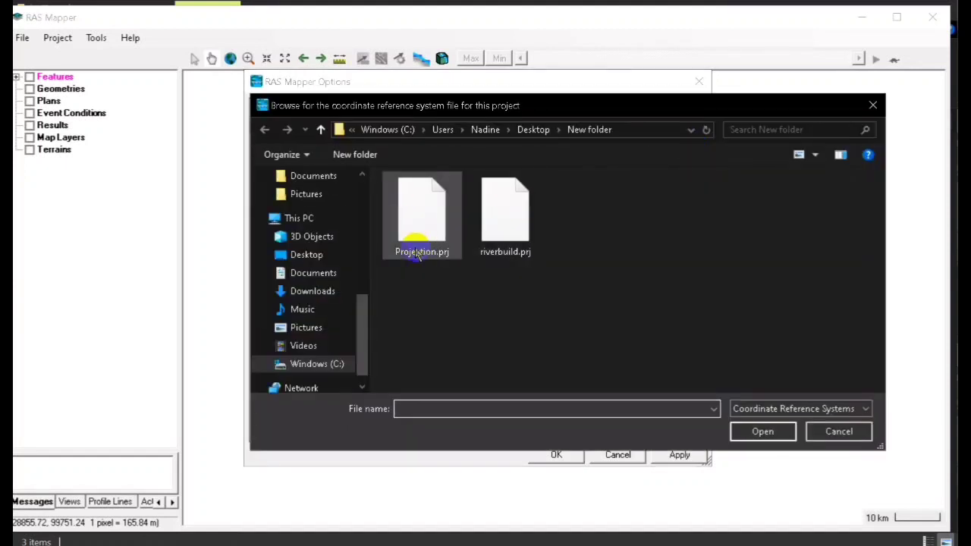
left_click(764, 433)
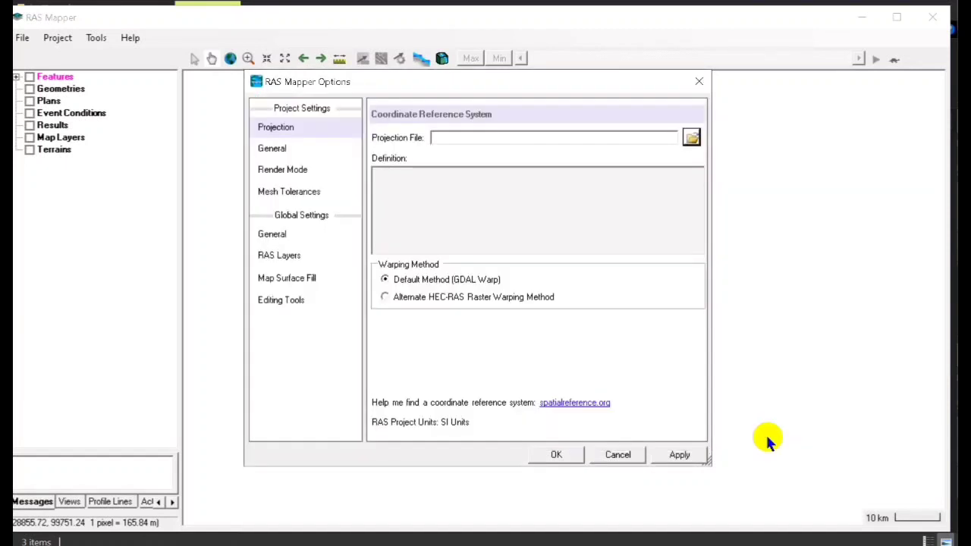
left_click(558, 455)
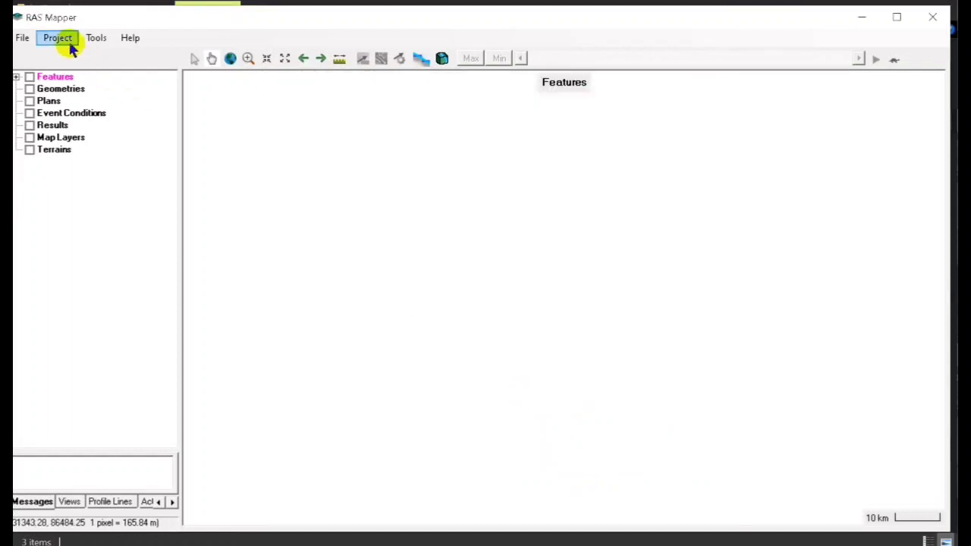
Step: Start a new RAS terrain and add the terrain.tif raster as its input file
left_click(61, 39)
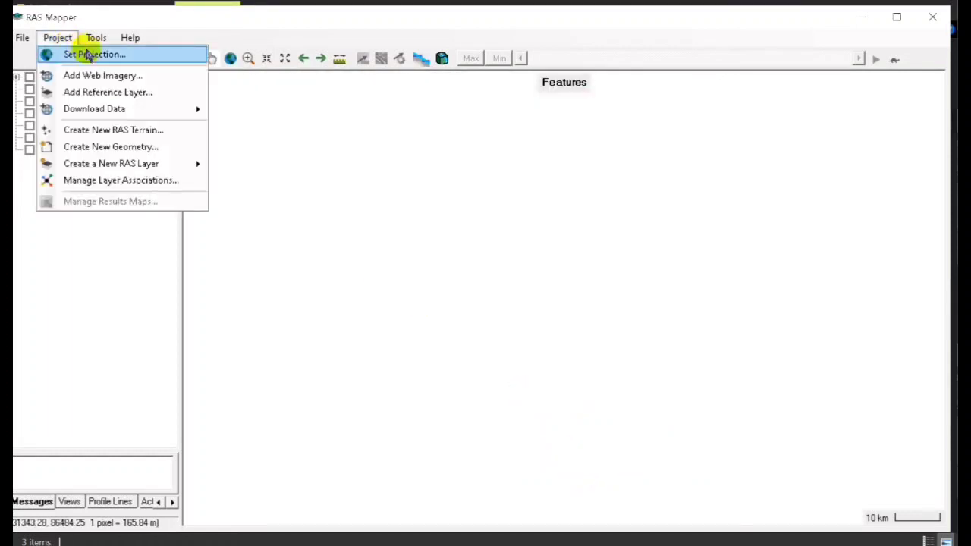
left_click(132, 131)
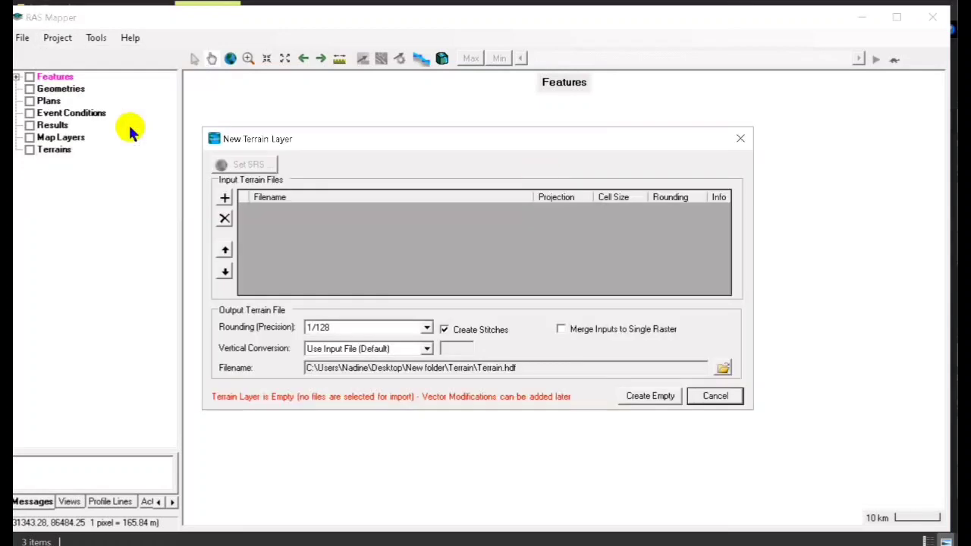
left_click(228, 197)
left_click(410, 260)
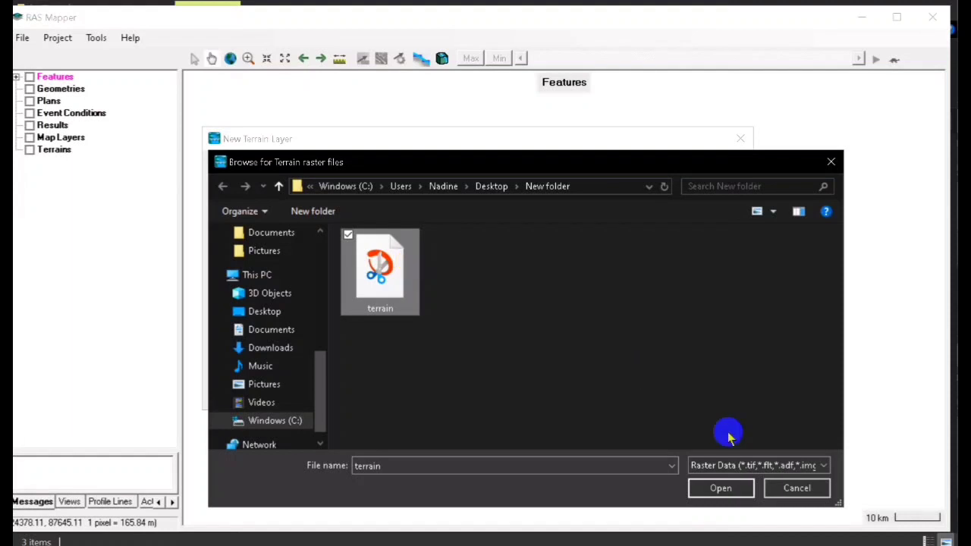
left_click(720, 488)
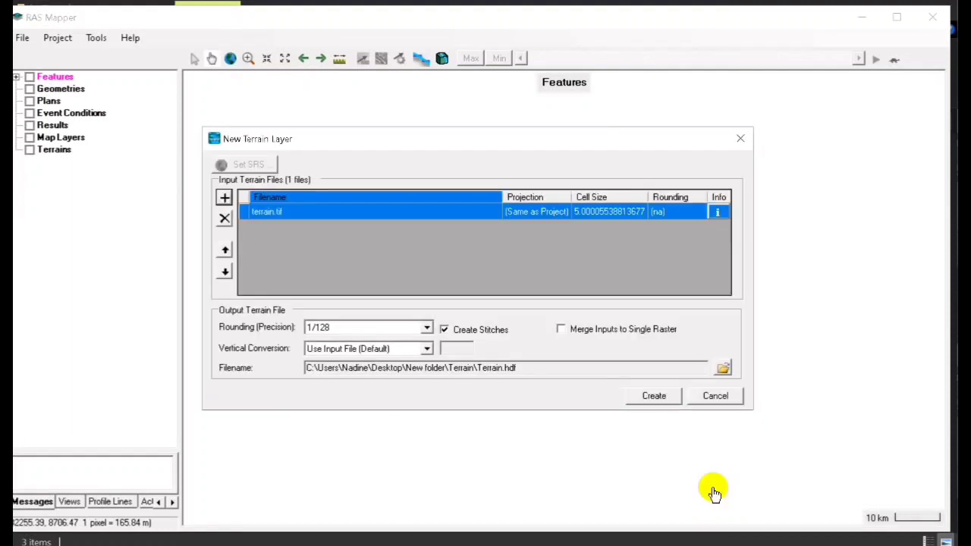
Step: Set the terrain's rounding precision to 1/64 and create the terrain layer
left_click(427, 328)
left_click(340, 380)
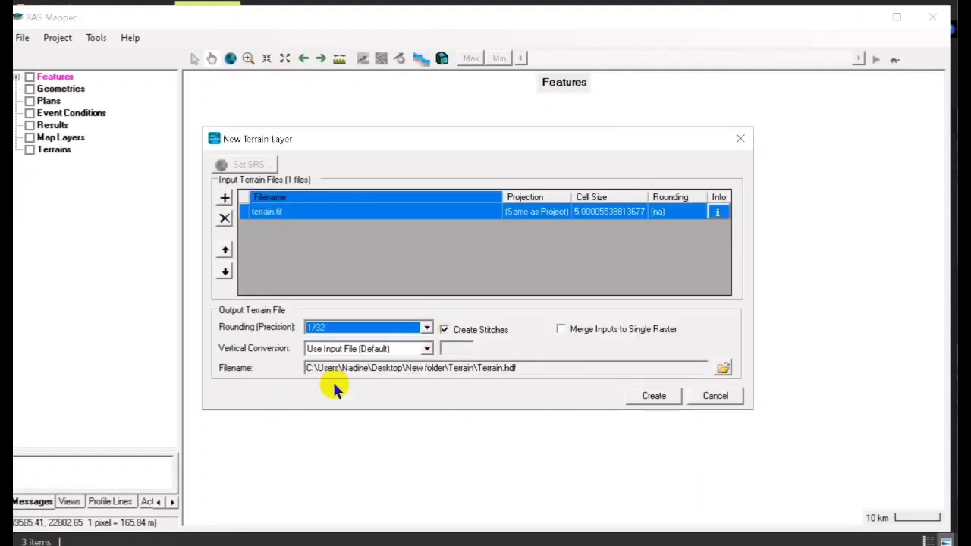
left_click(428, 328)
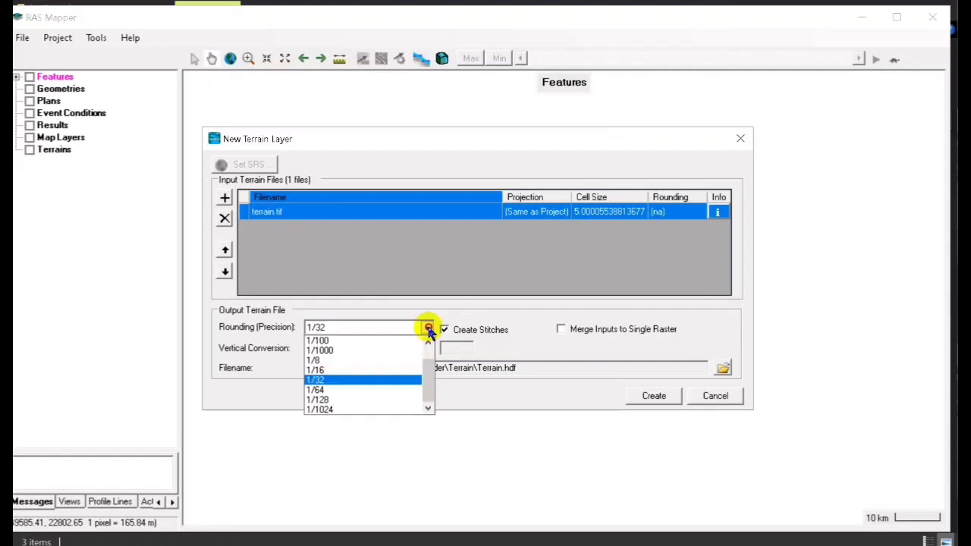
left_click(338, 390)
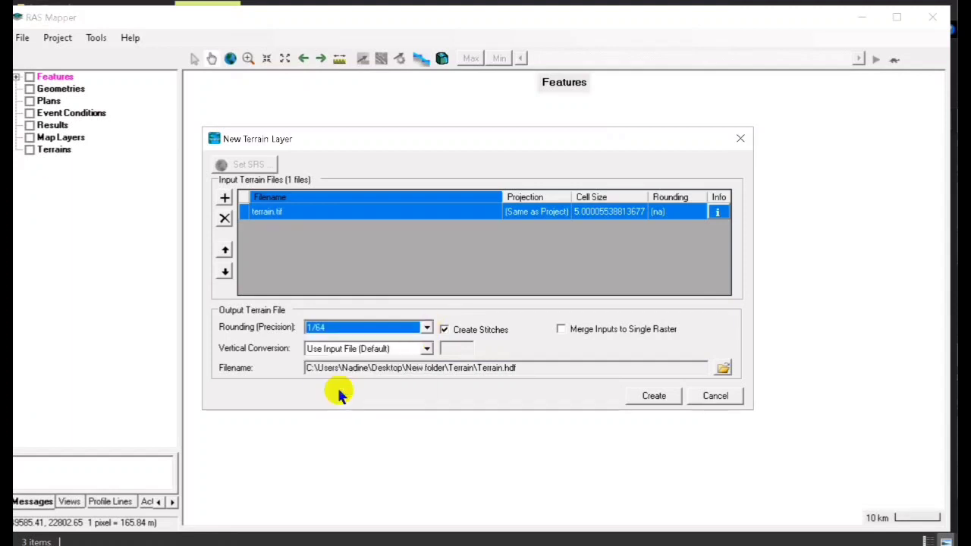
left_click(652, 401)
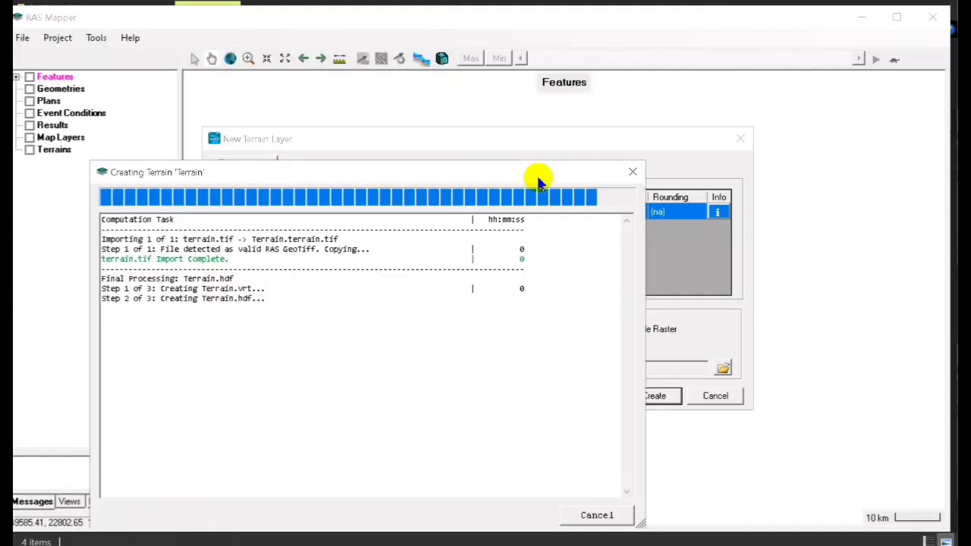
left_click_drag(537, 180, 568, 96)
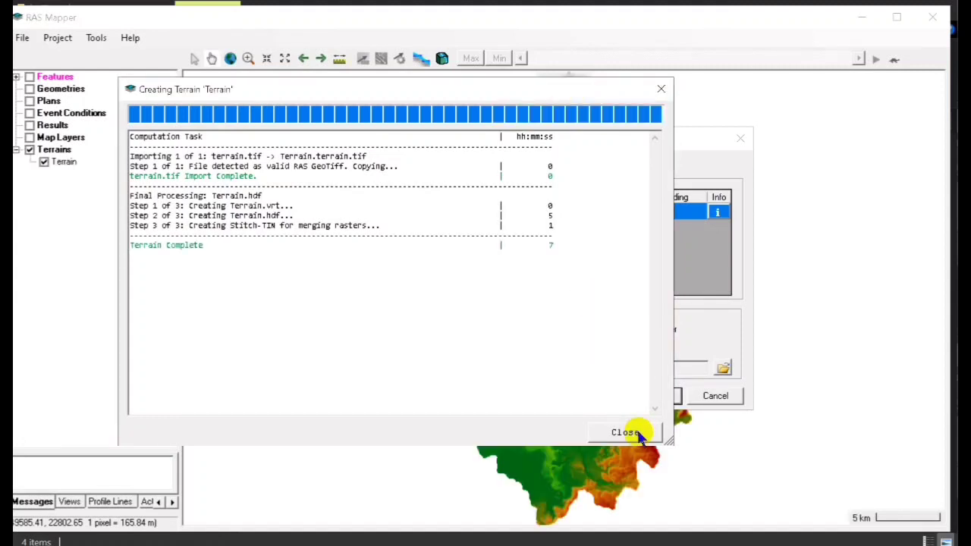
left_click(636, 434)
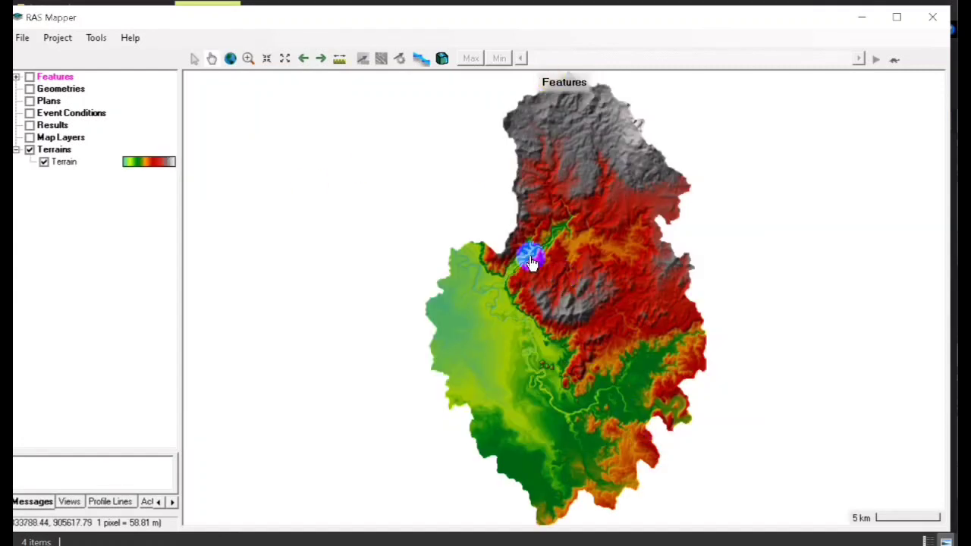
Step: Examine the river channel and its banks up close where it runs along the foot of the mountains
left_click(248, 58)
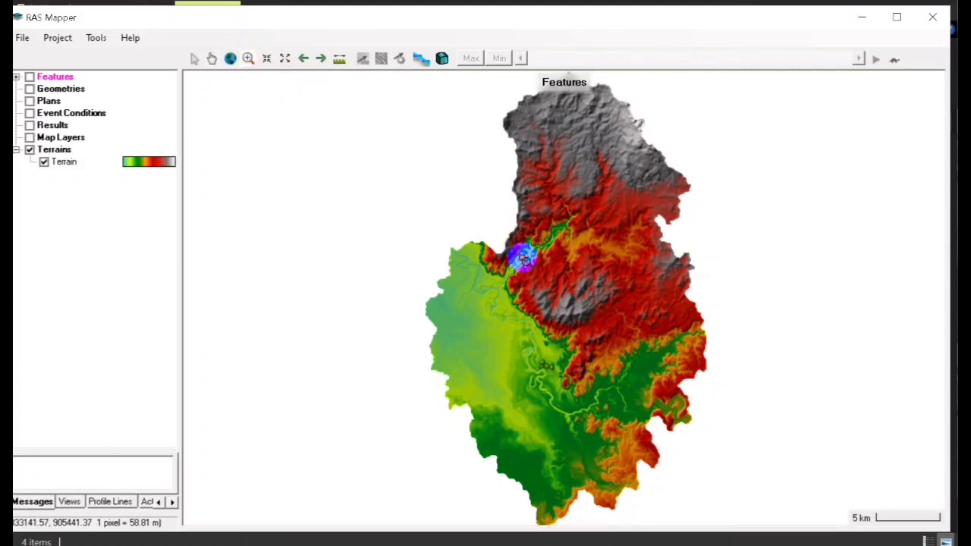
left_click(523, 258)
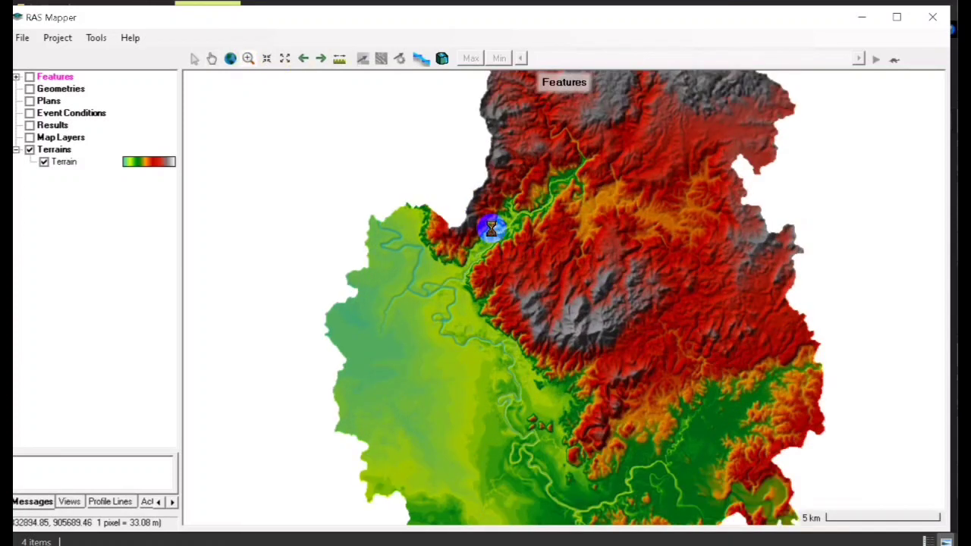
left_click(493, 229)
left_click(492, 230)
left_click(491, 228)
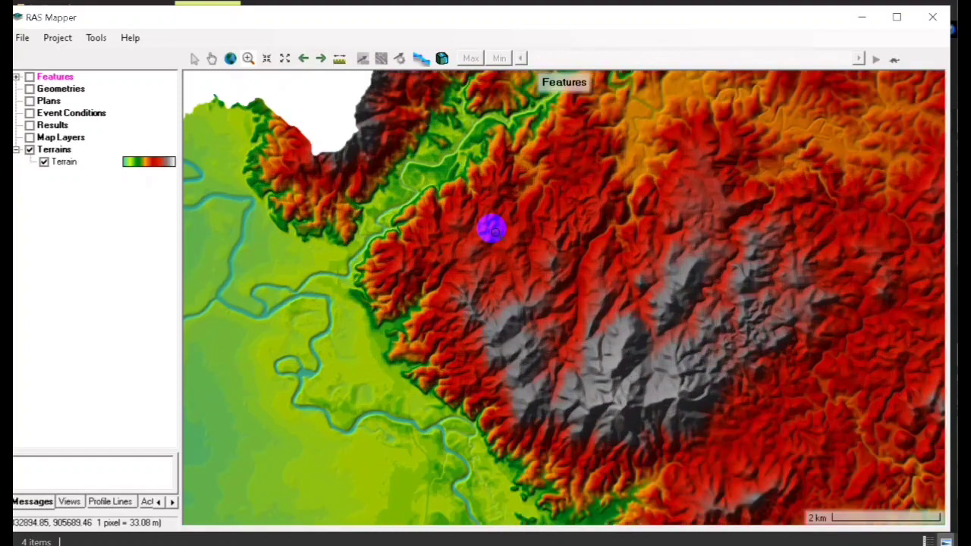
left_click(422, 214)
left_click(351, 169)
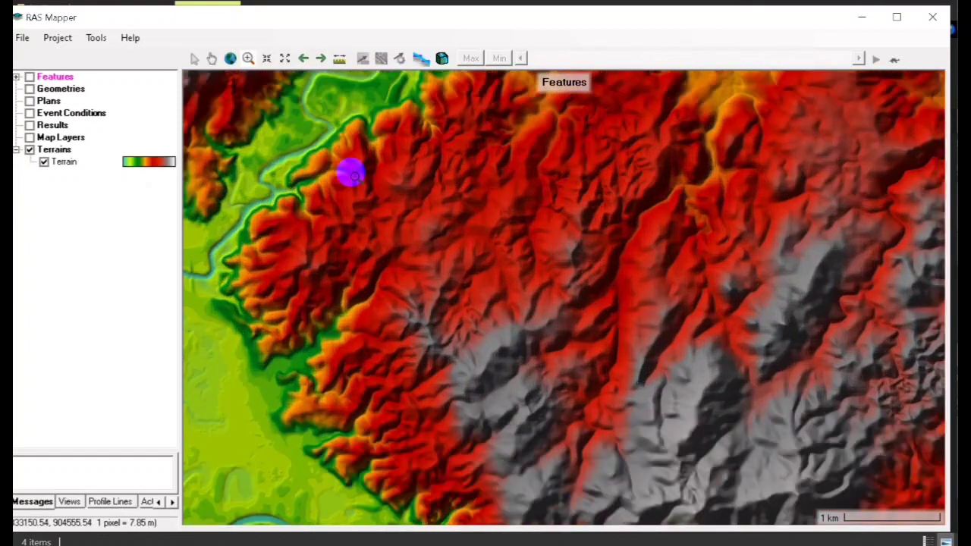
left_click(277, 132)
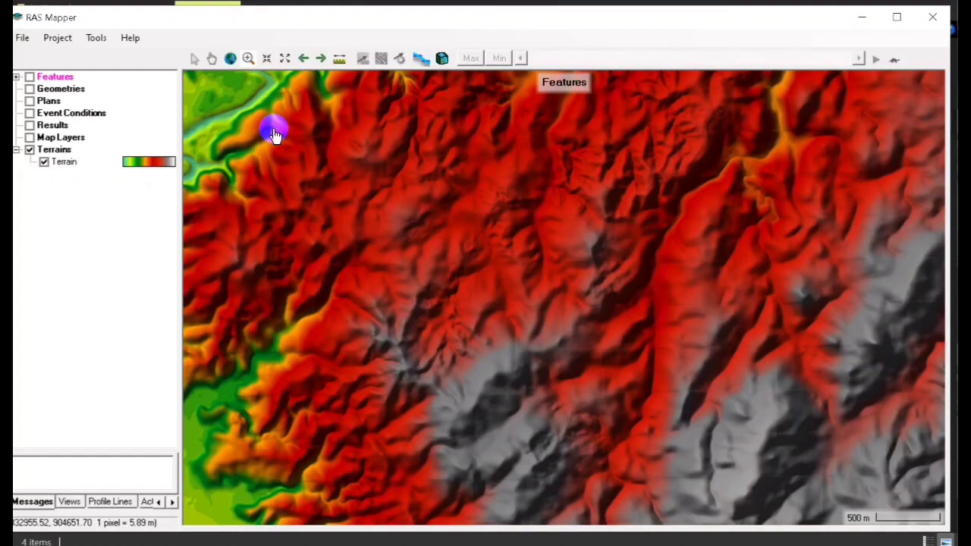
left_click_drag(281, 135, 482, 277)
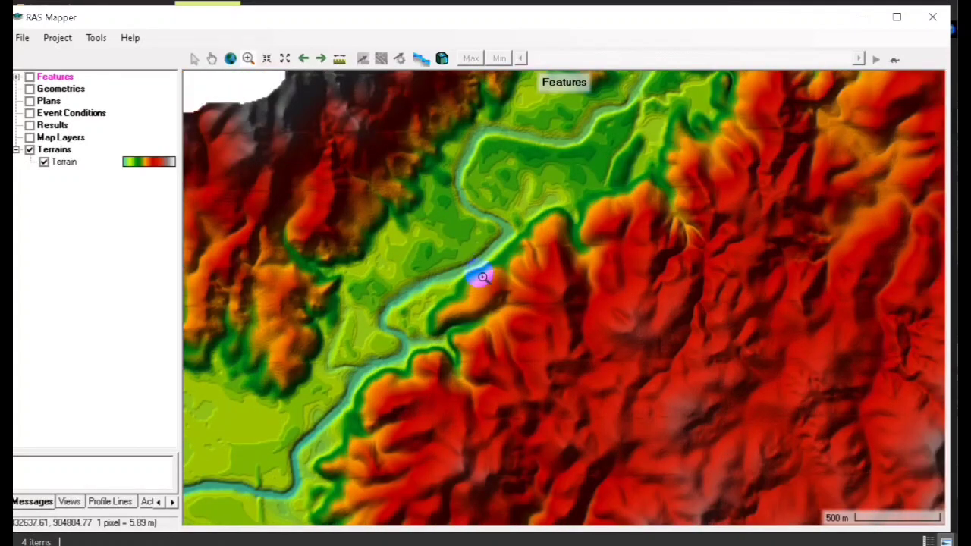
left_click(464, 266)
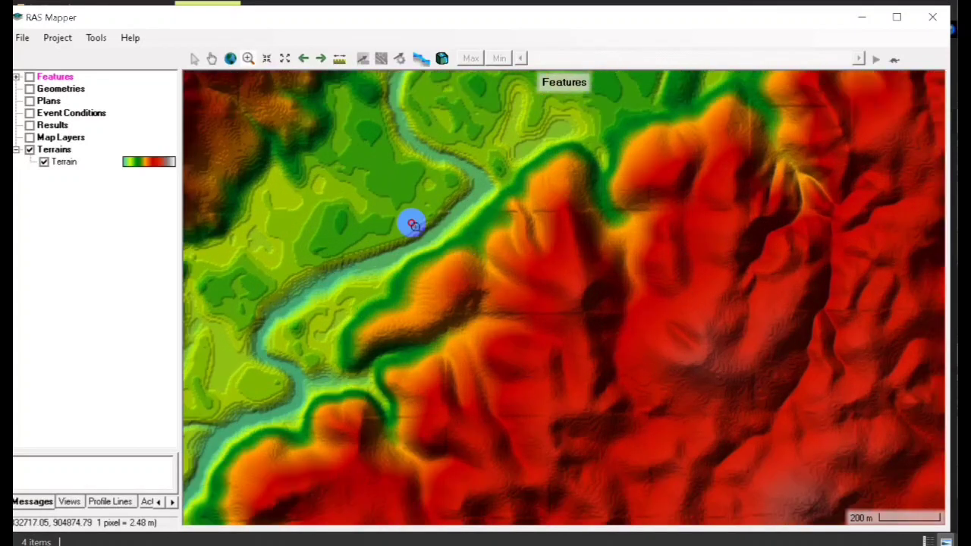
left_click(411, 223)
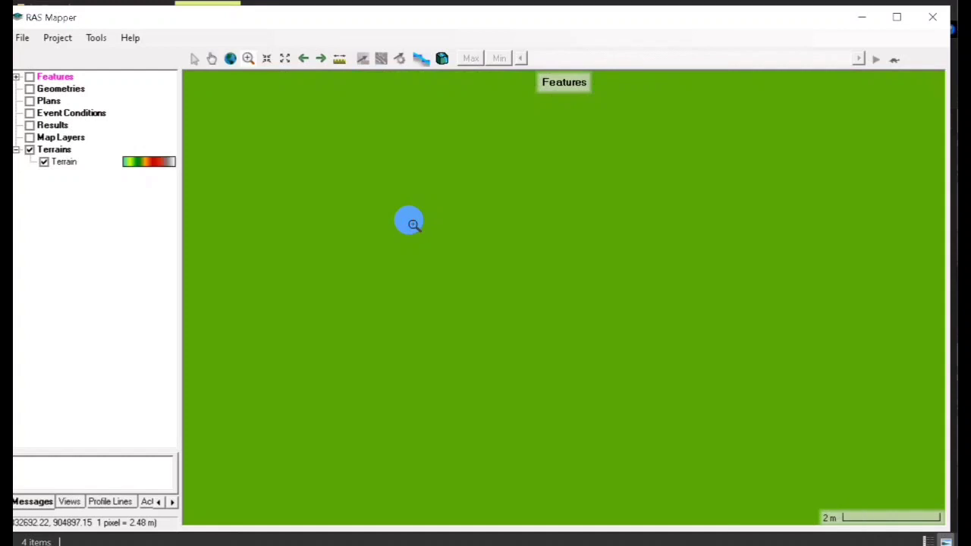
left_click_drag(411, 223, 633, 293)
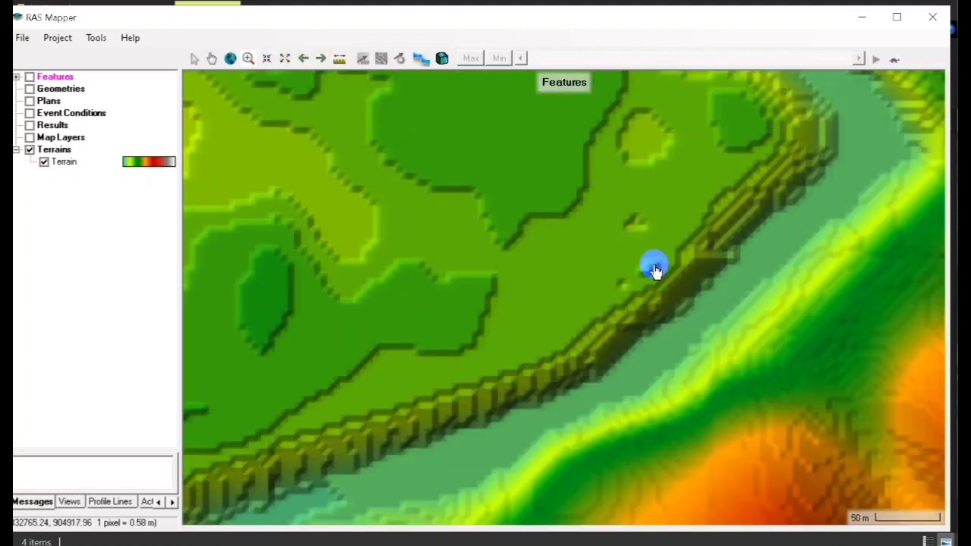
Step: Create a new geometry named rivgeo and keep its layer association with the terrain layer Terrain
left_click_drag(729, 322, 644, 241)
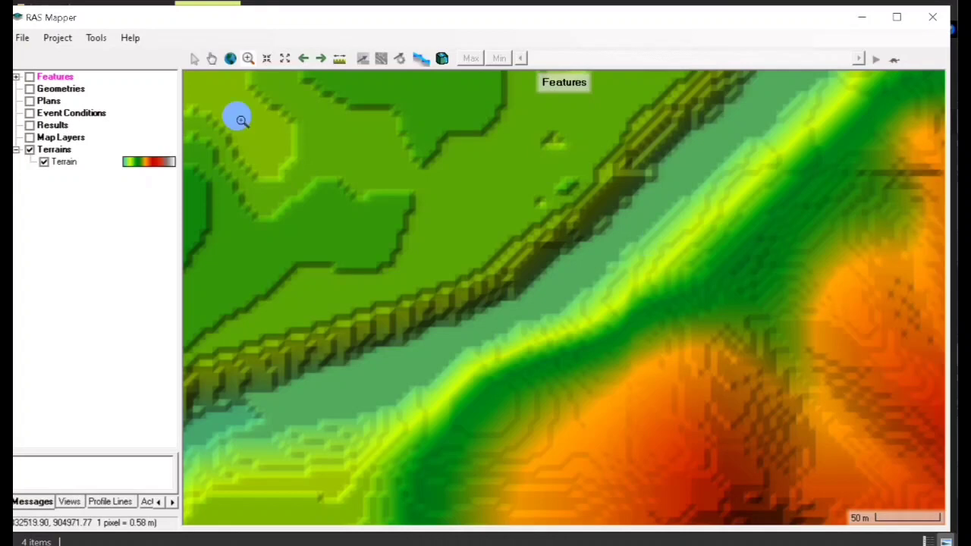
left_click(30, 89)
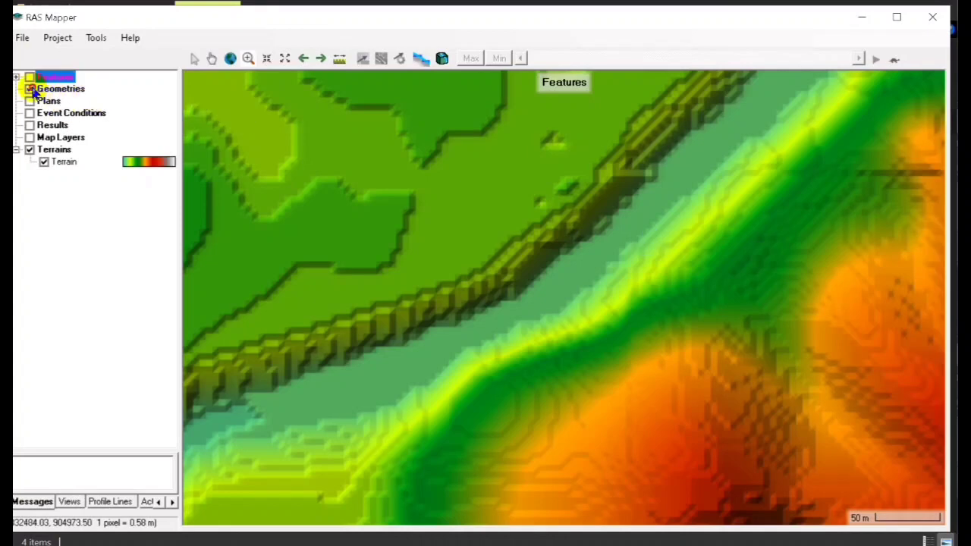
left_click(53, 89)
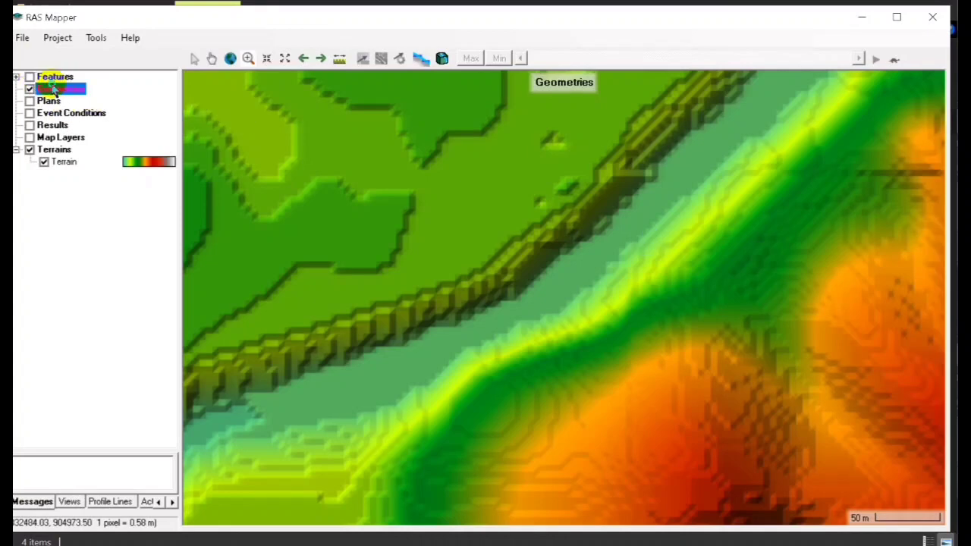
right_click(53, 89)
left_click(159, 94)
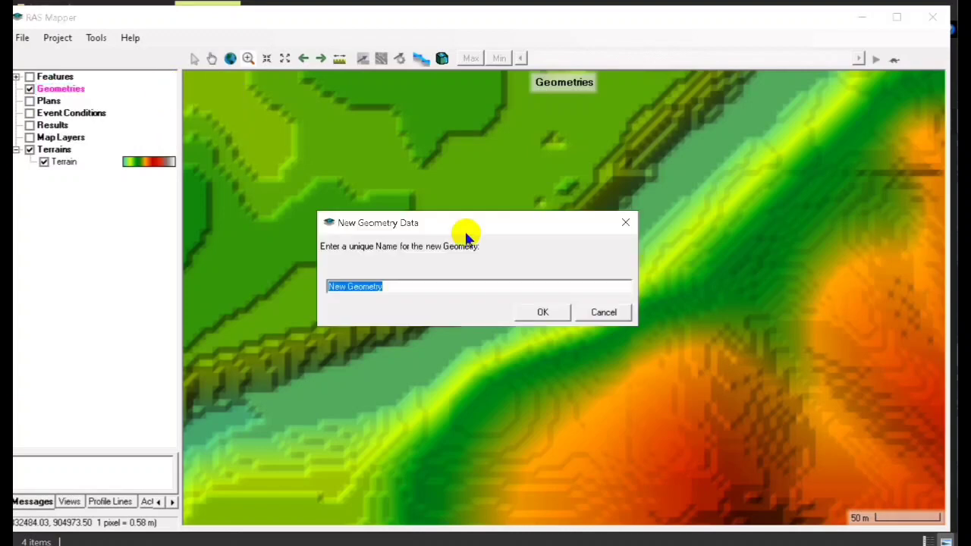
type("rivgeo")
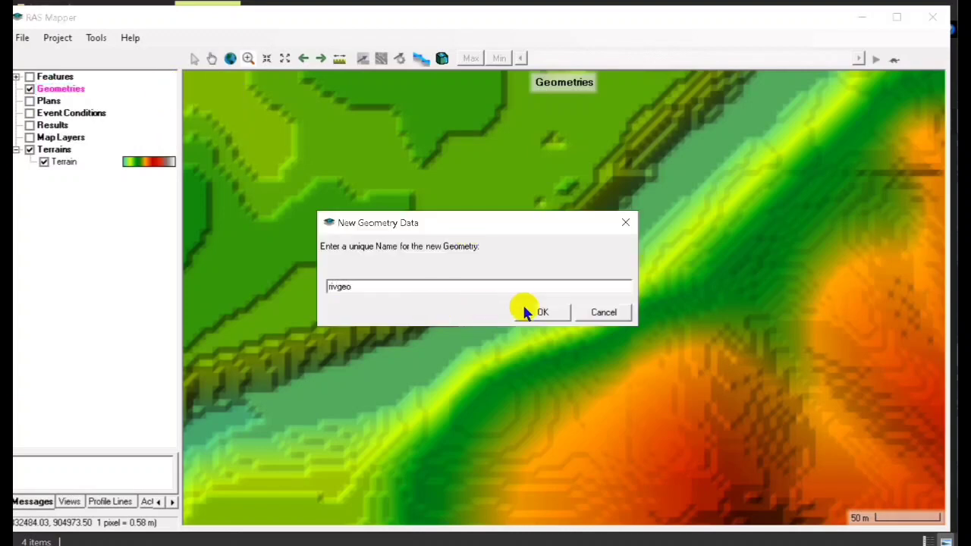
left_click(532, 311)
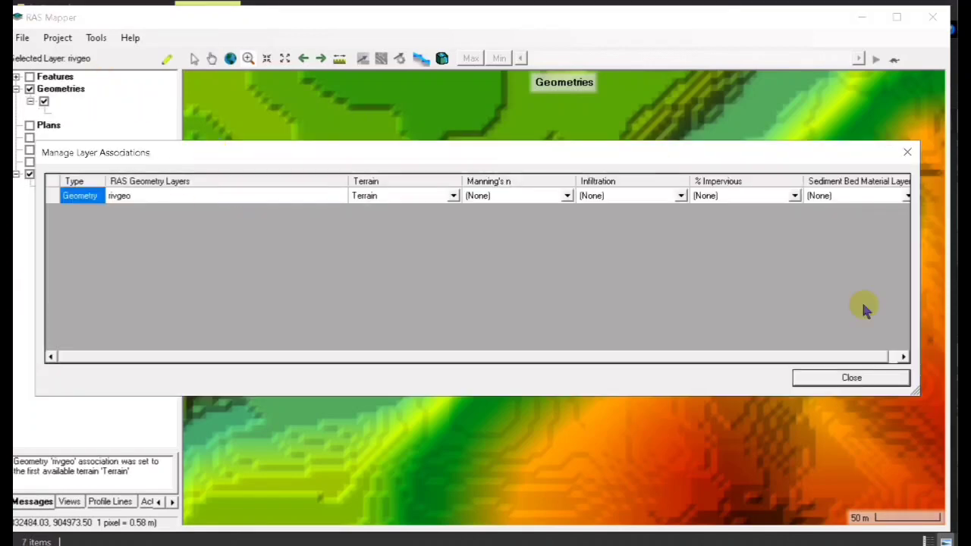
left_click(855, 378)
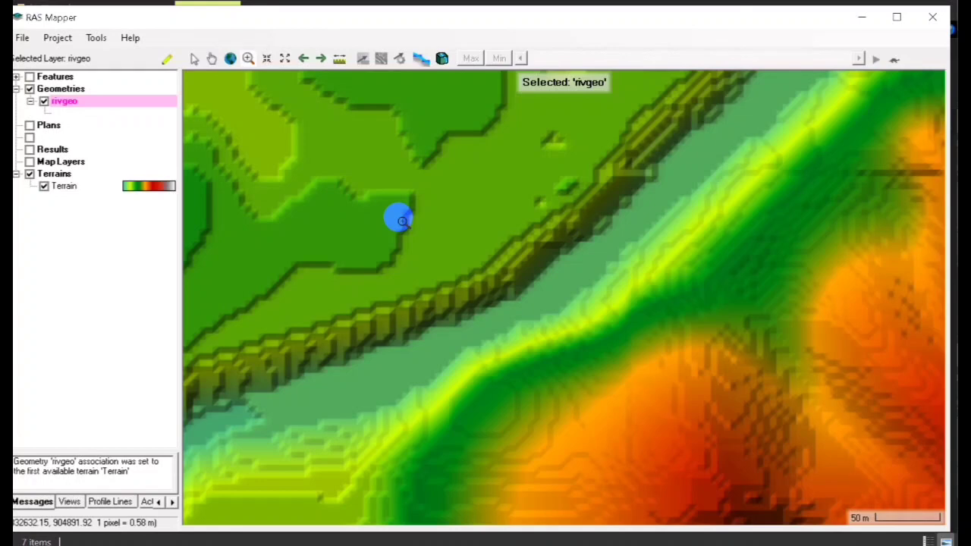
Step: Start editing rivgeo and draw the river centerline down the channel from northeast to southwest, naming it River 1, Reach 1
left_click(167, 59)
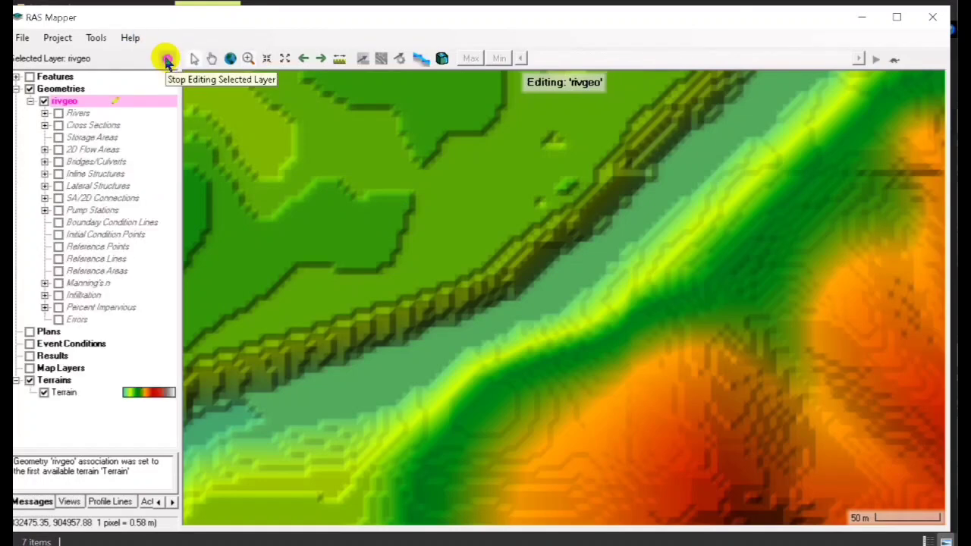
left_click(44, 113)
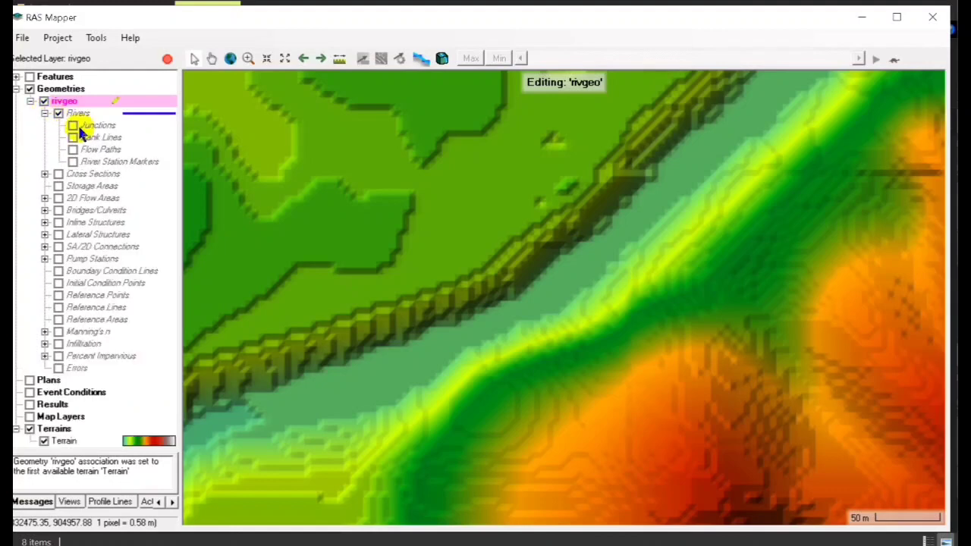
left_click(79, 113)
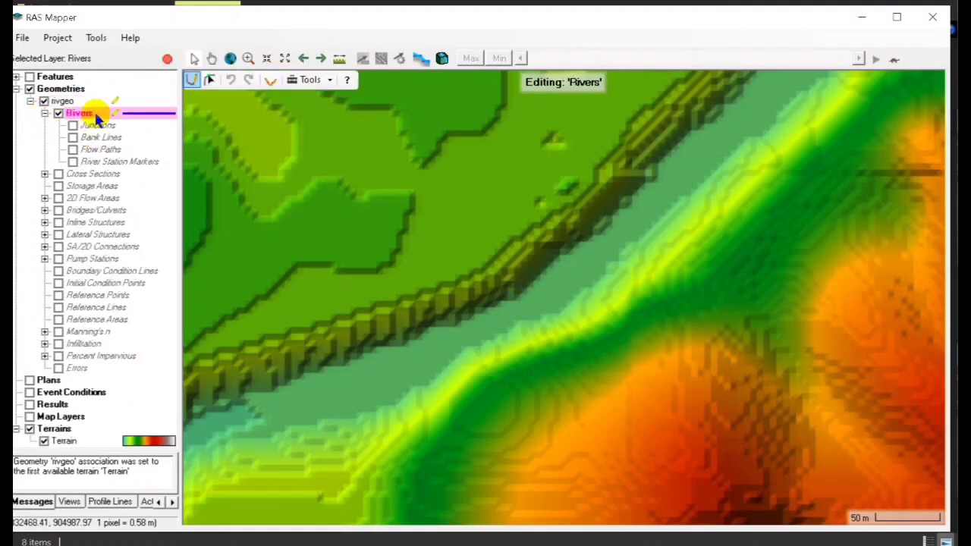
left_click(736, 123)
left_click(621, 232)
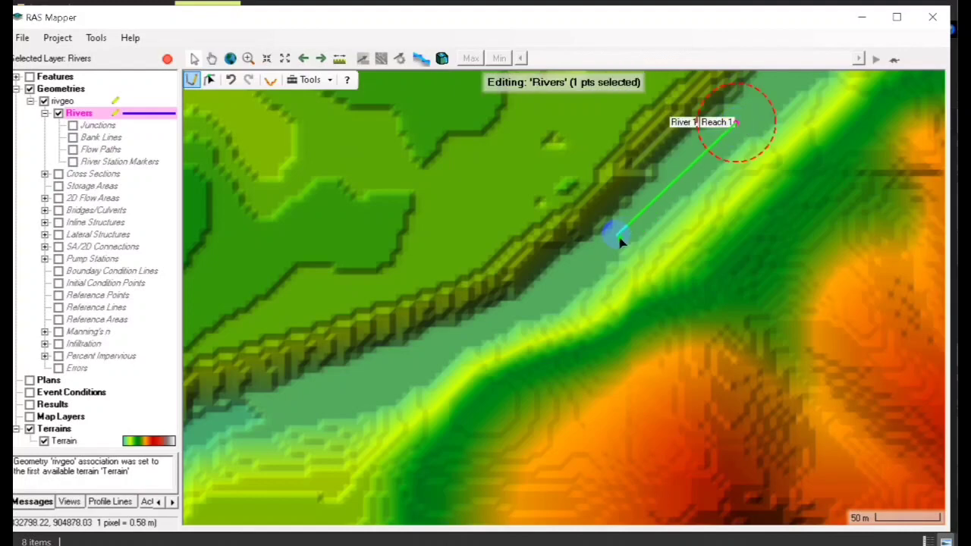
left_click(618, 235)
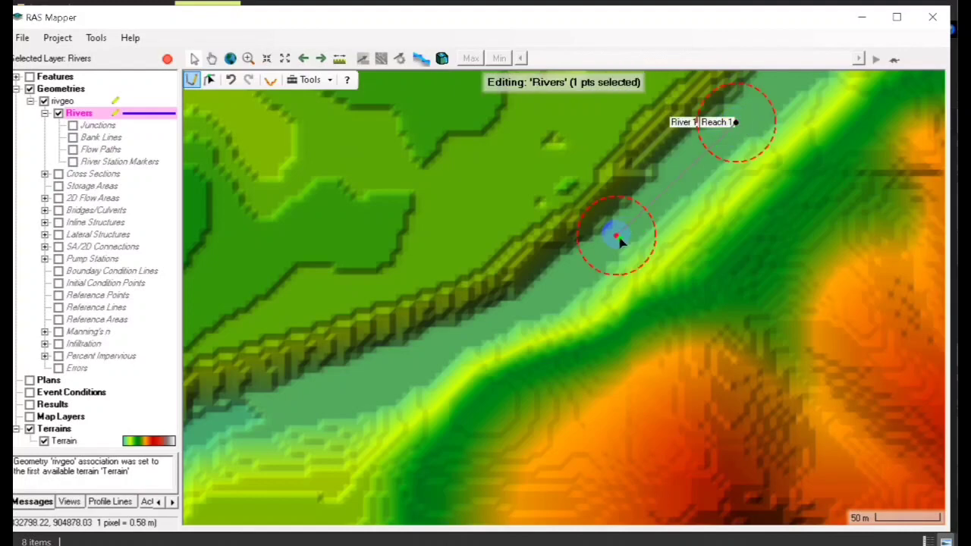
left_click(537, 303)
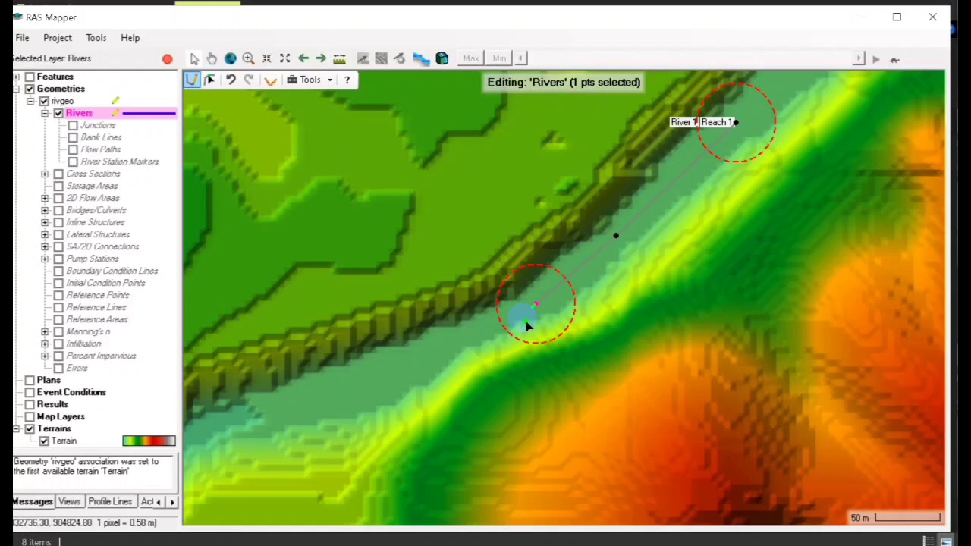
double_click(365, 387)
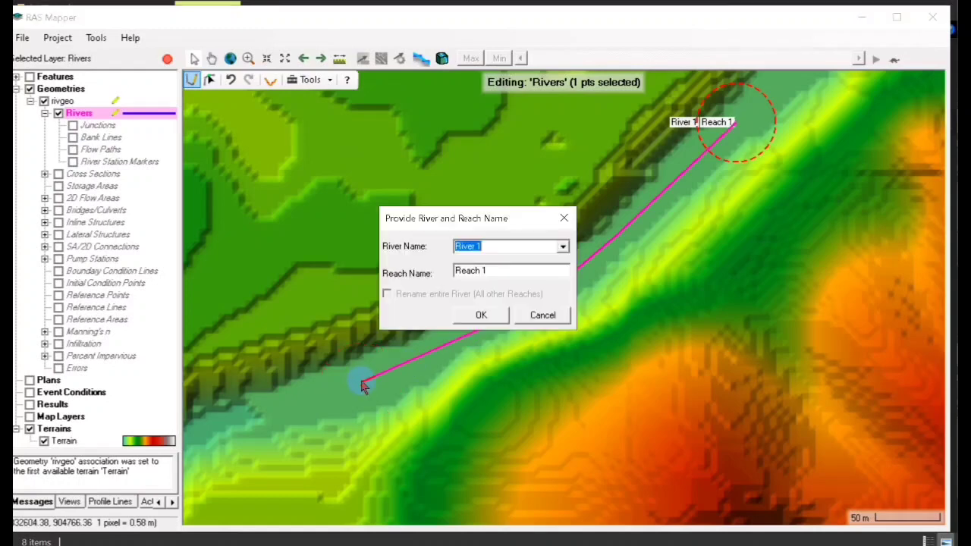
left_click(483, 319)
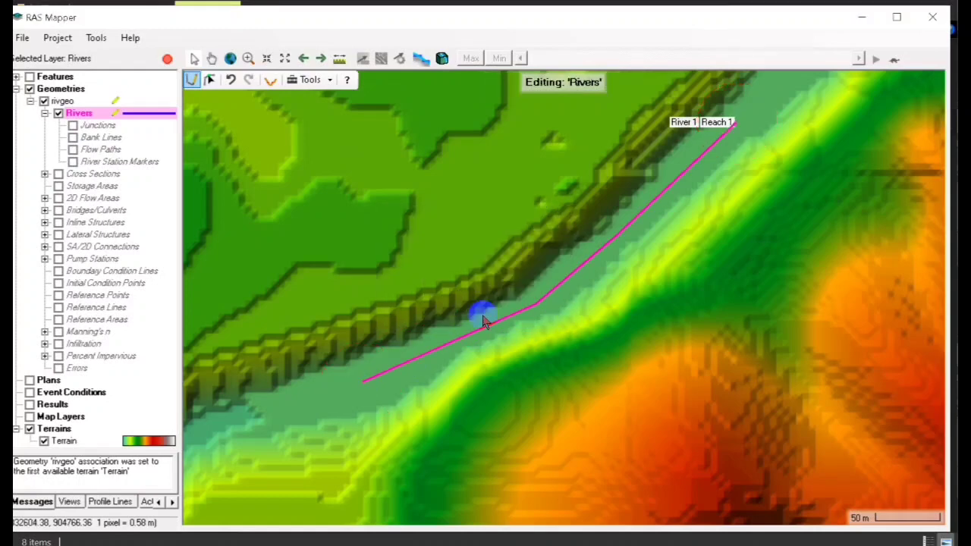
Step: Draw a bank line from upstream to downstream along the channel's mountain-side edge
left_click(114, 137)
left_click(757, 143)
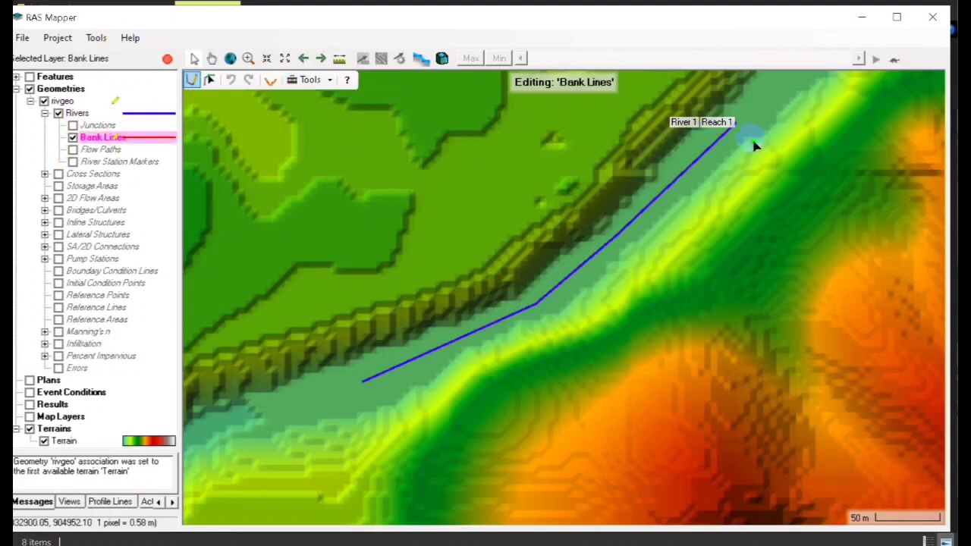
left_click(617, 276)
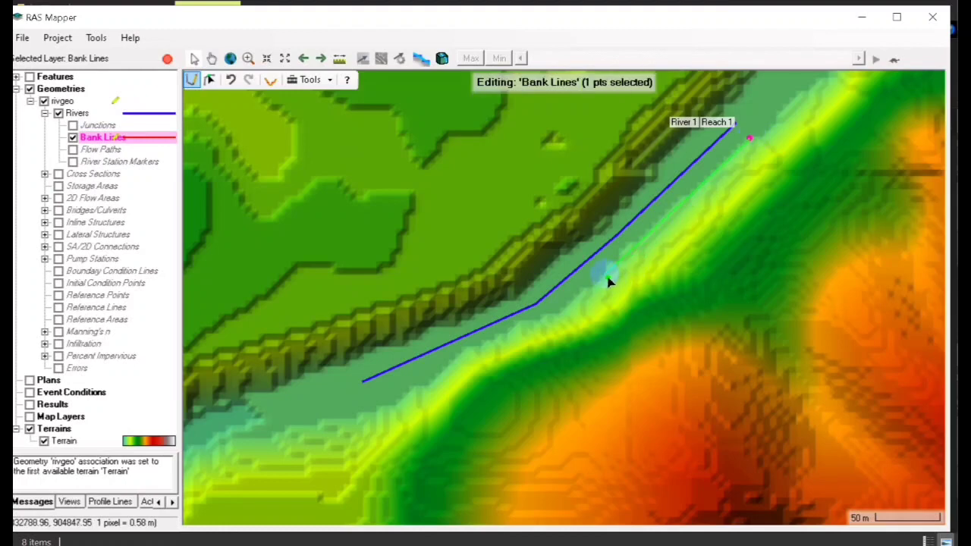
left_click(606, 276)
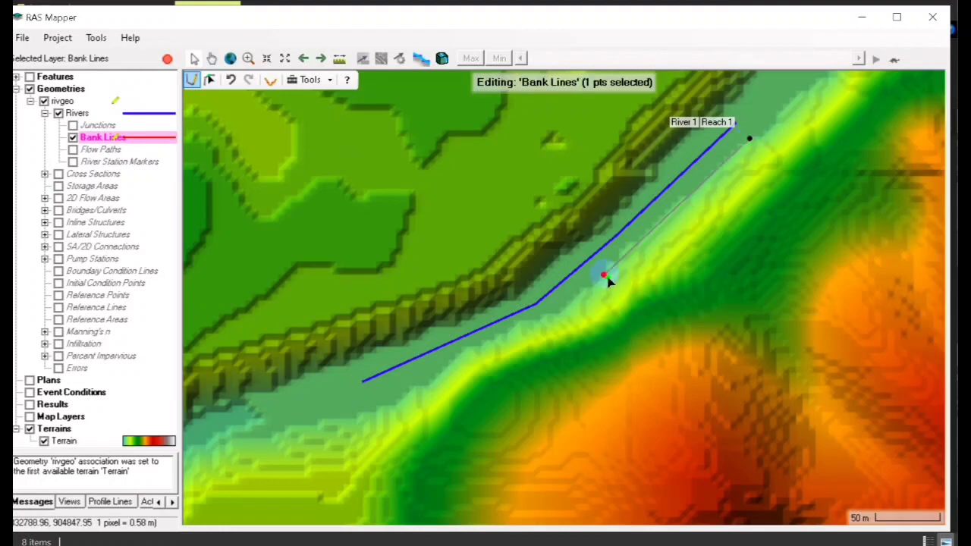
left_click(562, 312)
left_click(467, 350)
left_click(429, 386)
left_click(404, 394)
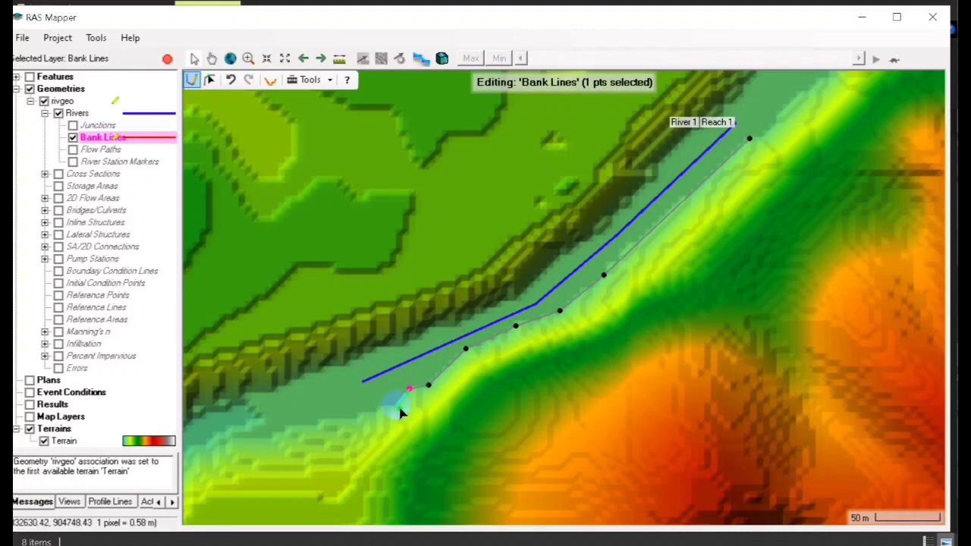
double_click(379, 413)
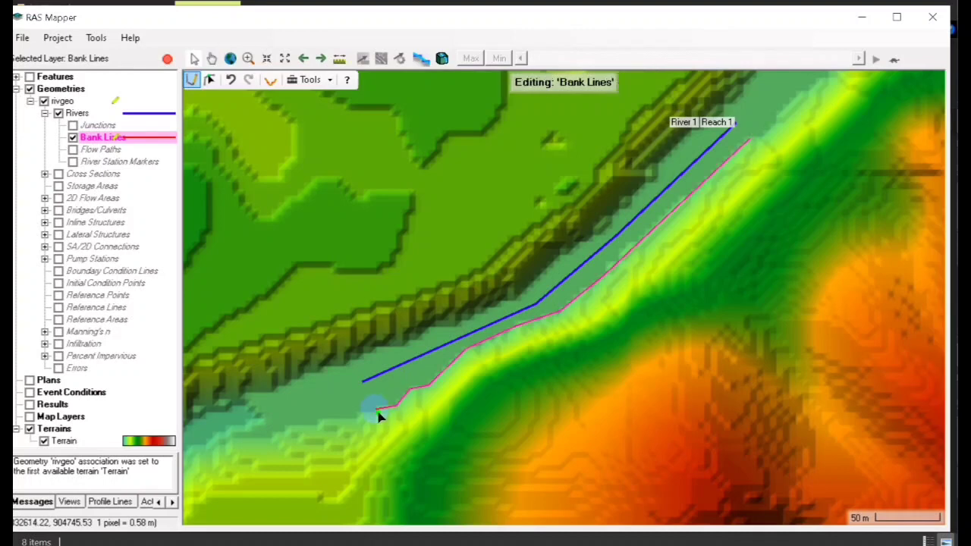
Step: Draw the opposite bank line from upstream to downstream along the foot of the steep embankment northwest of the centerline
left_click(708, 112)
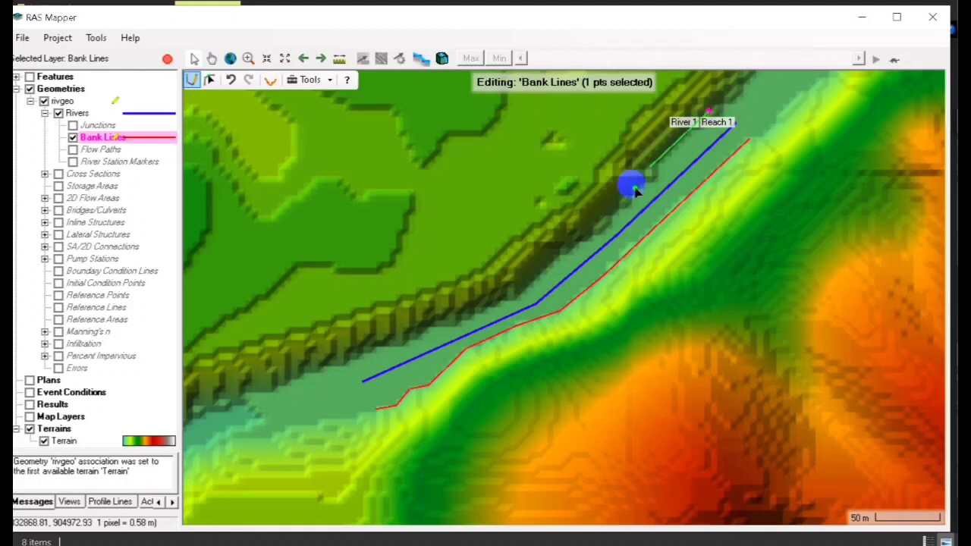
left_click(597, 231)
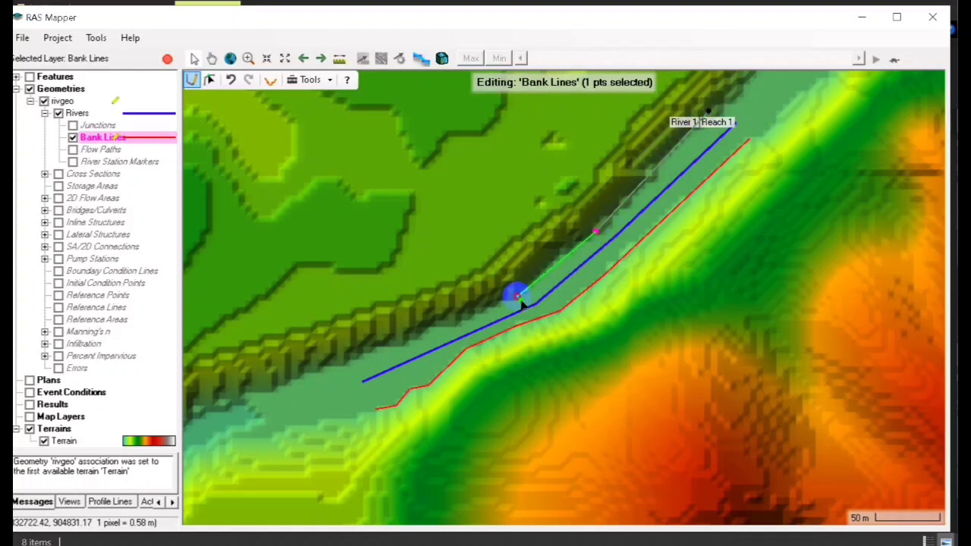
left_click(517, 297)
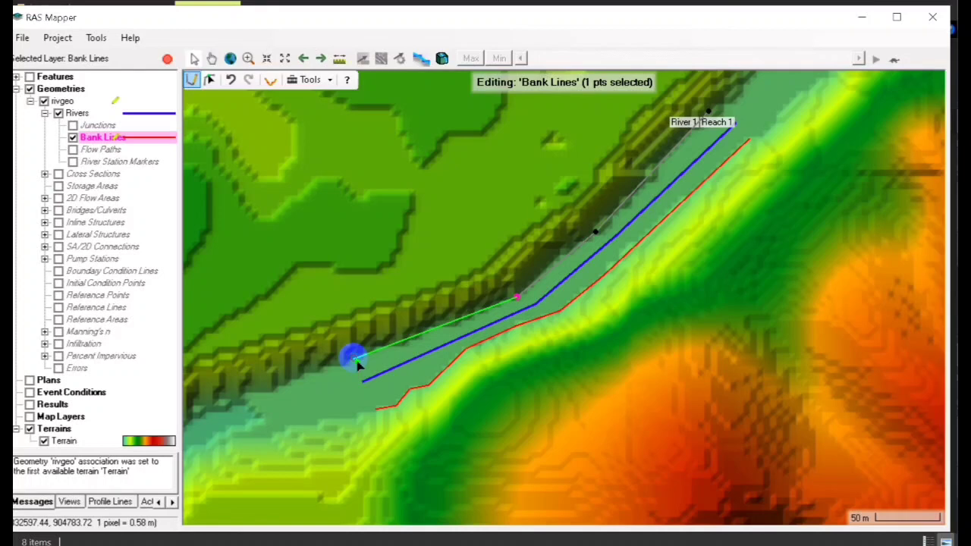
double_click(356, 361)
Step: Draw two flow paths running downstream, one on each side of the river centerline and inside the bank lines
left_click(91, 149)
left_click(73, 149)
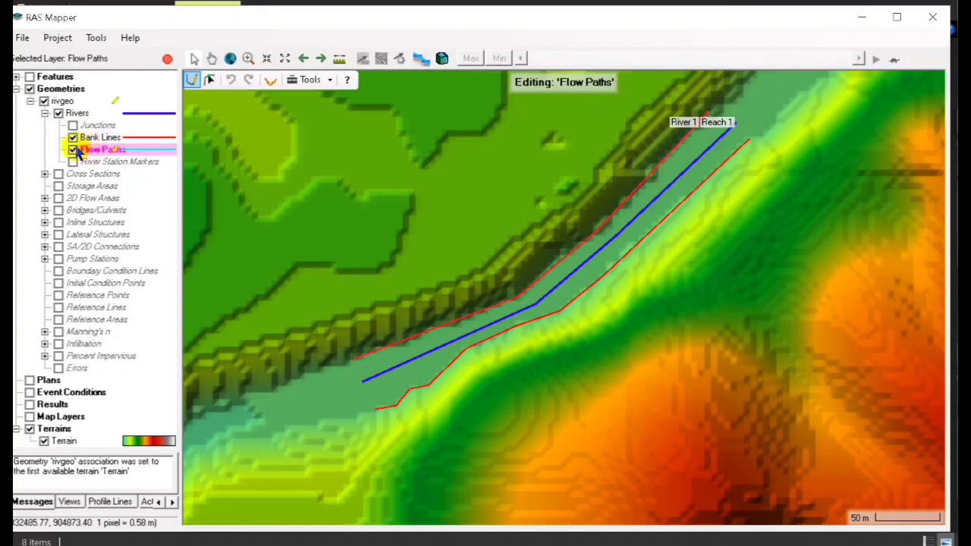
left_click(738, 141)
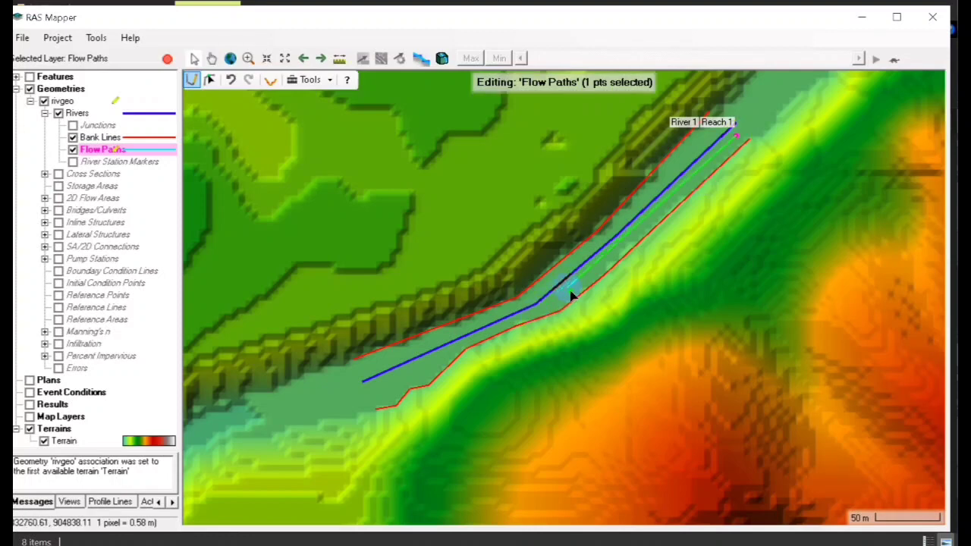
left_click(556, 306)
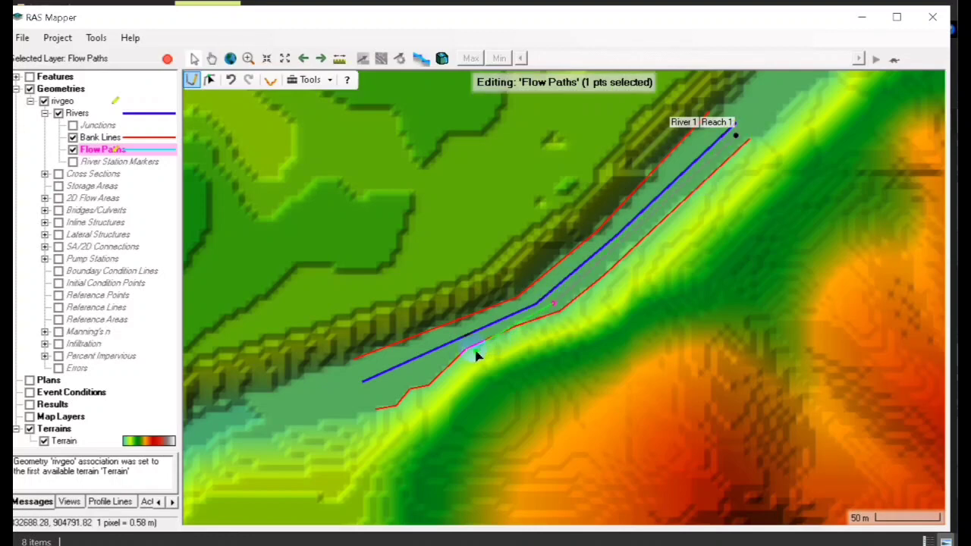
left_click(472, 341)
double_click(376, 400)
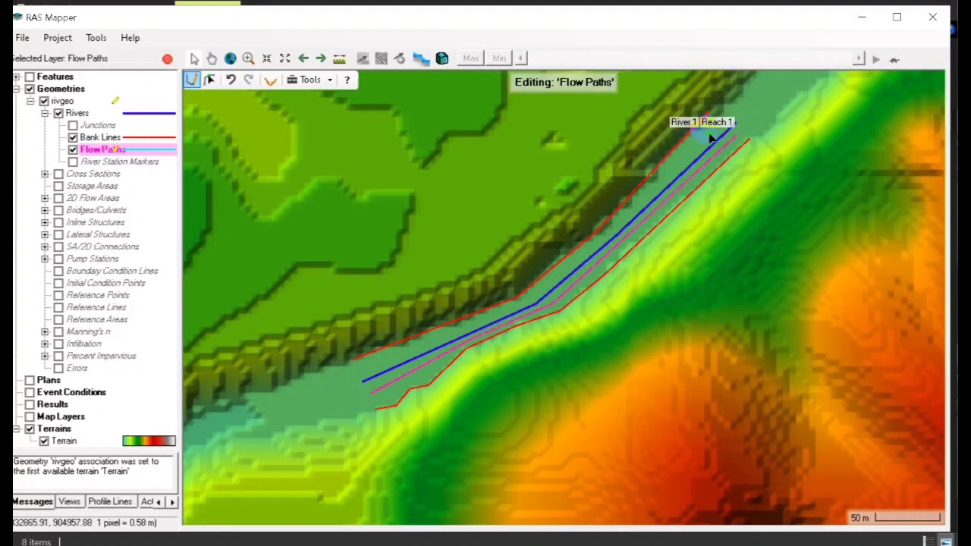
left_click_drag(727, 122, 371, 372)
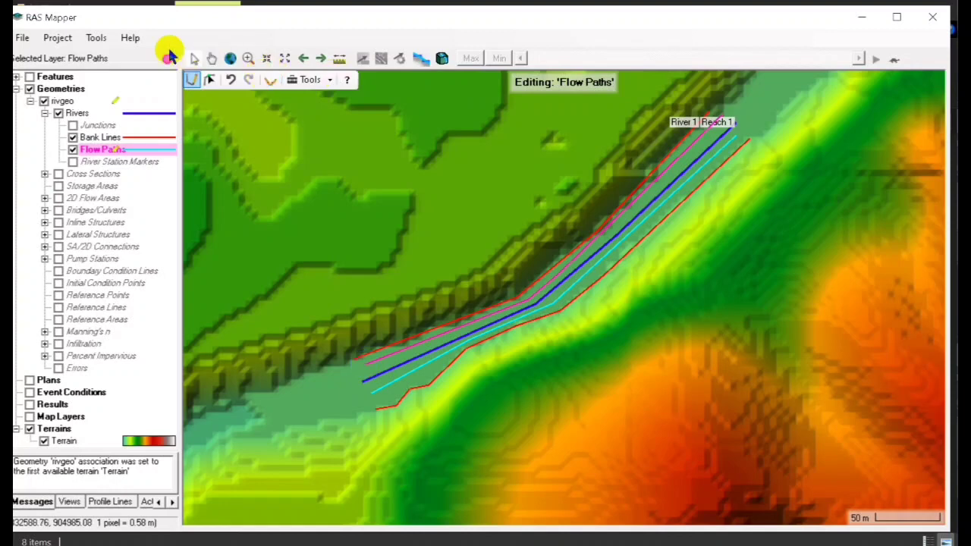
Step: Draw three cross sections over both bank lines, near the upstream end, at the channel bend and near the downstream end
left_click(58, 174)
left_click(76, 175)
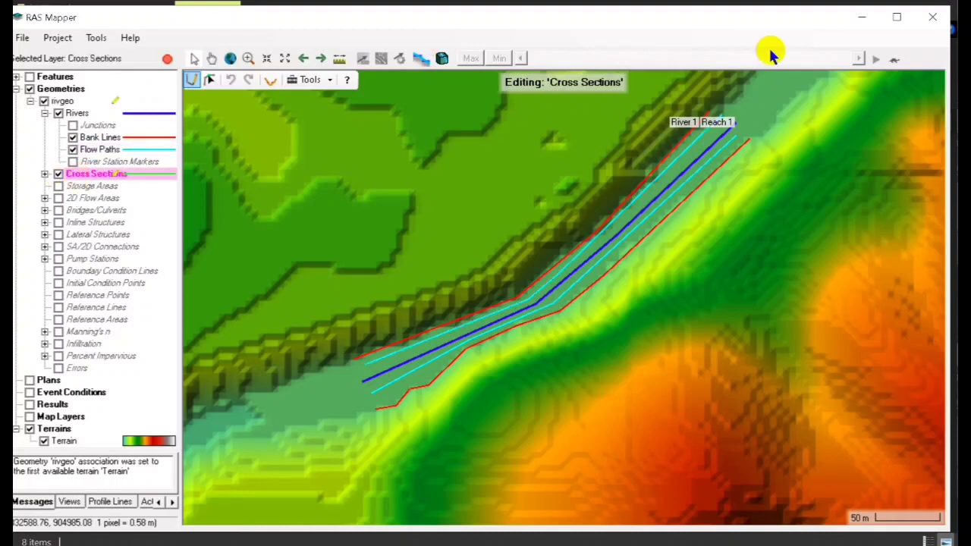
left_click(672, 147)
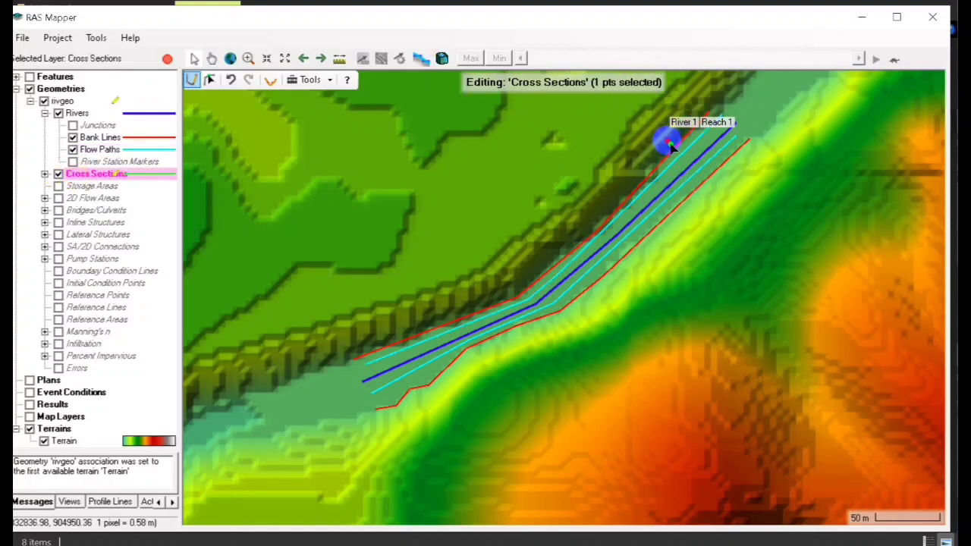
double_click(710, 188)
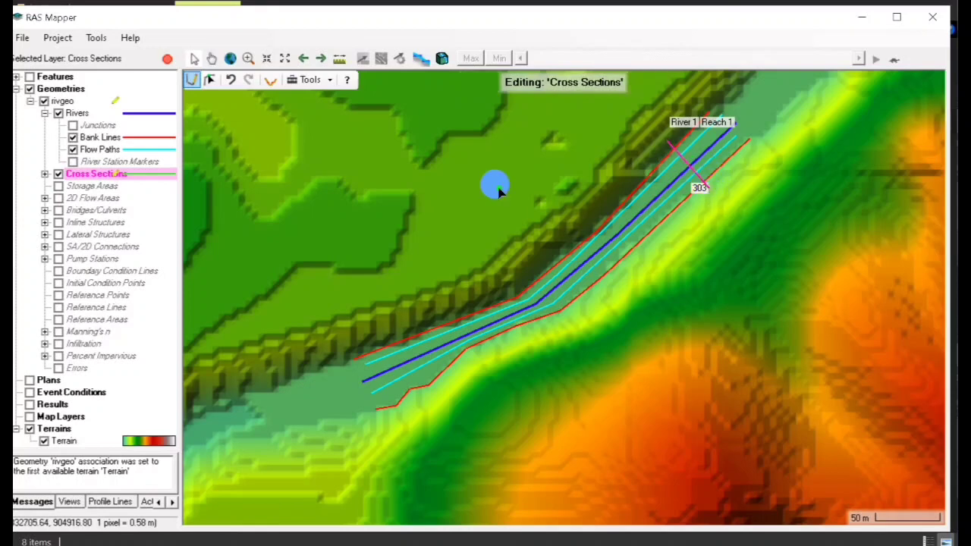
left_click(515, 294)
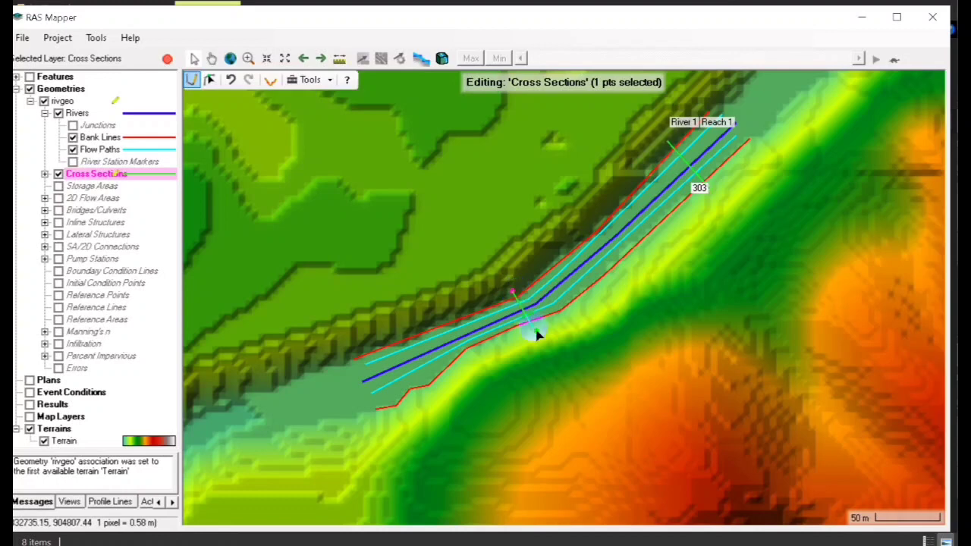
double_click(535, 334)
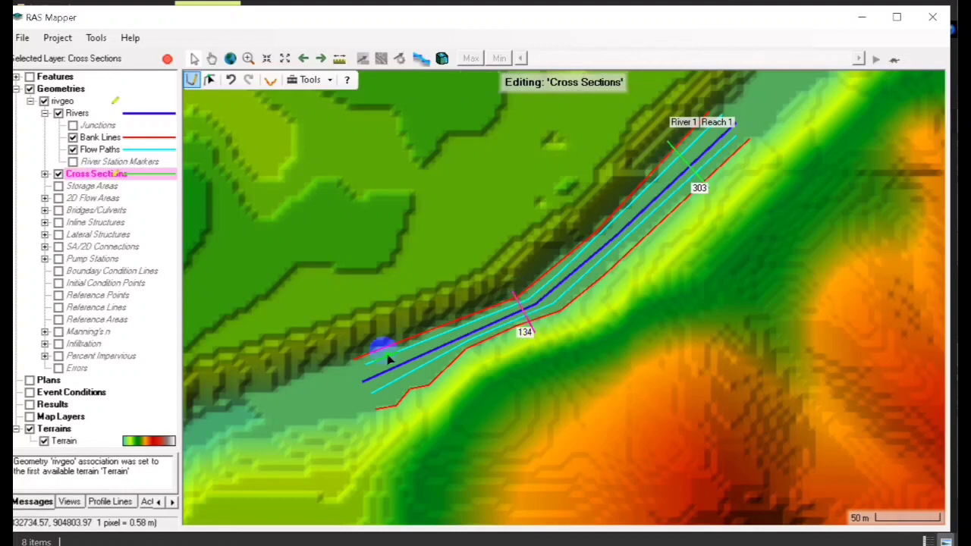
left_click(378, 339)
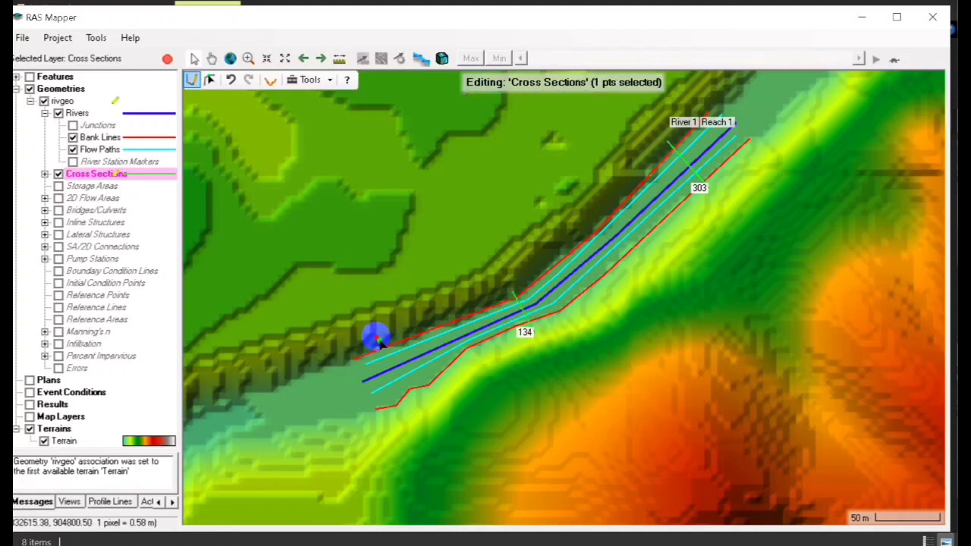
double_click(402, 408)
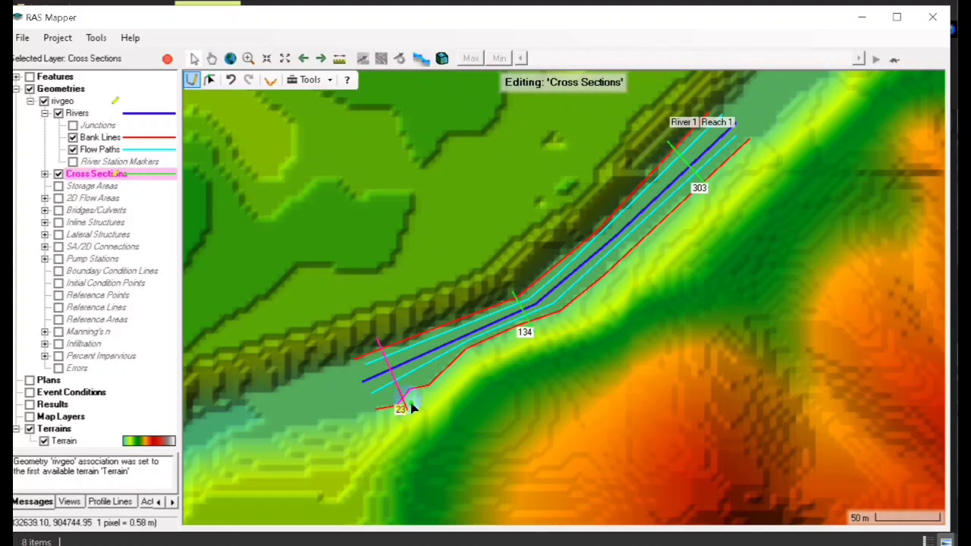
Step: Save the cross section edits to rivgeo and open the Geometric Data editor from the main HEC-RAS window
left_click(166, 60)
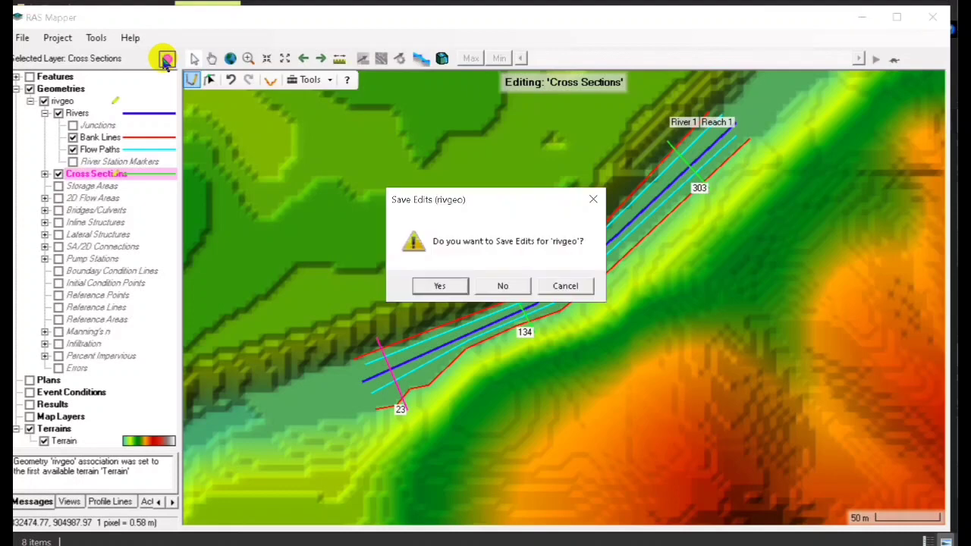
left_click(438, 286)
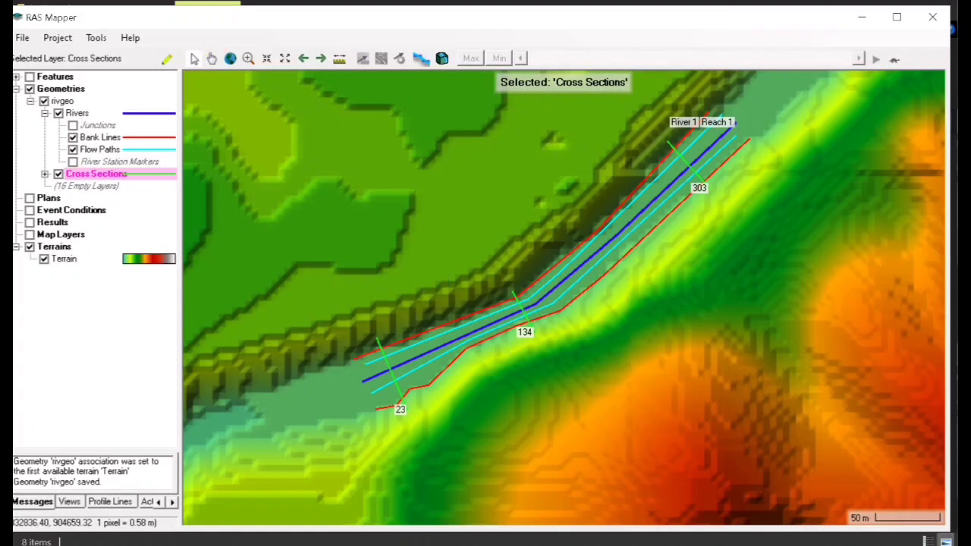
left_click(671, 542)
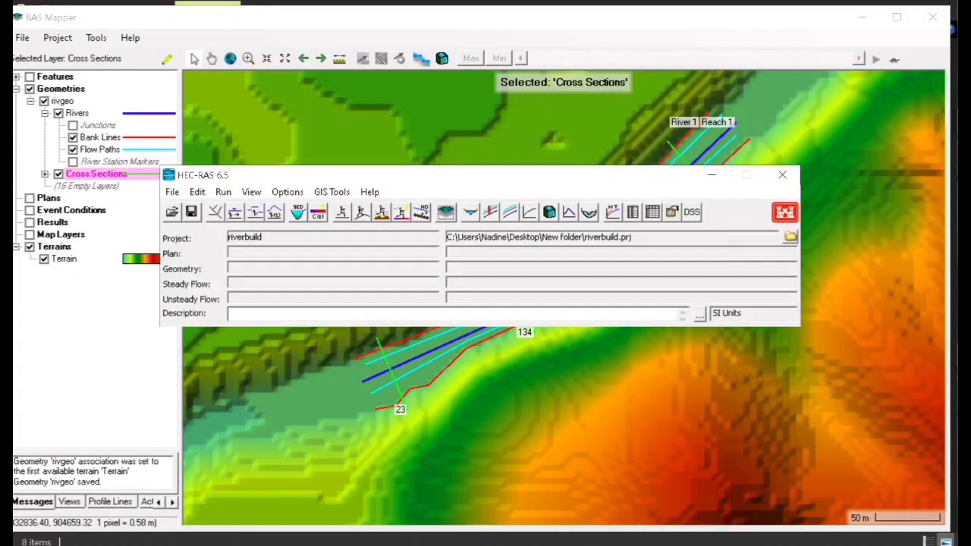
left_click(195, 193)
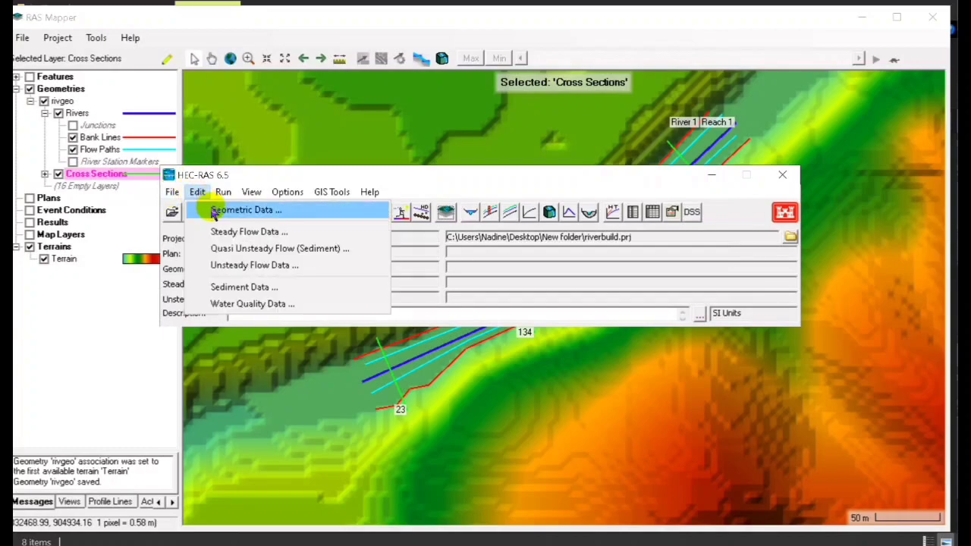
left_click(208, 207)
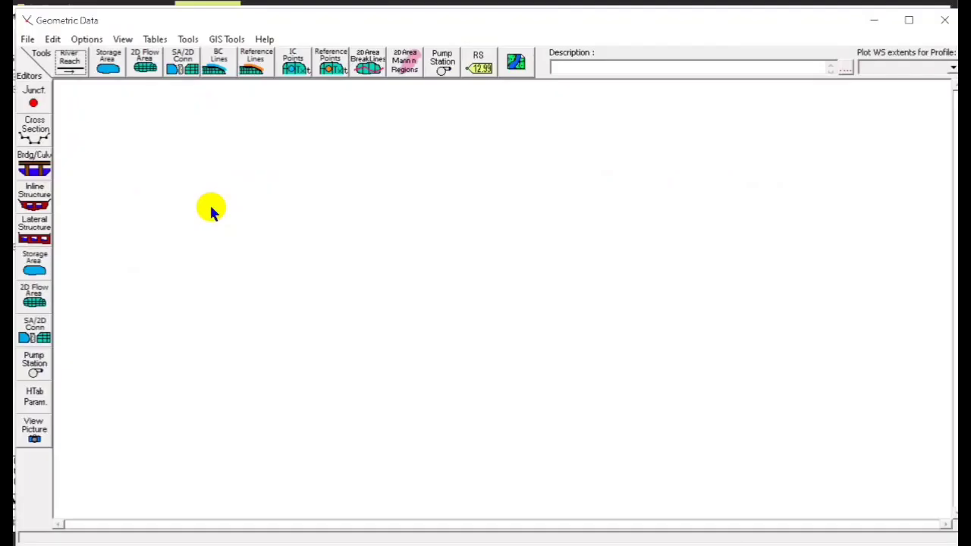
left_click(29, 40)
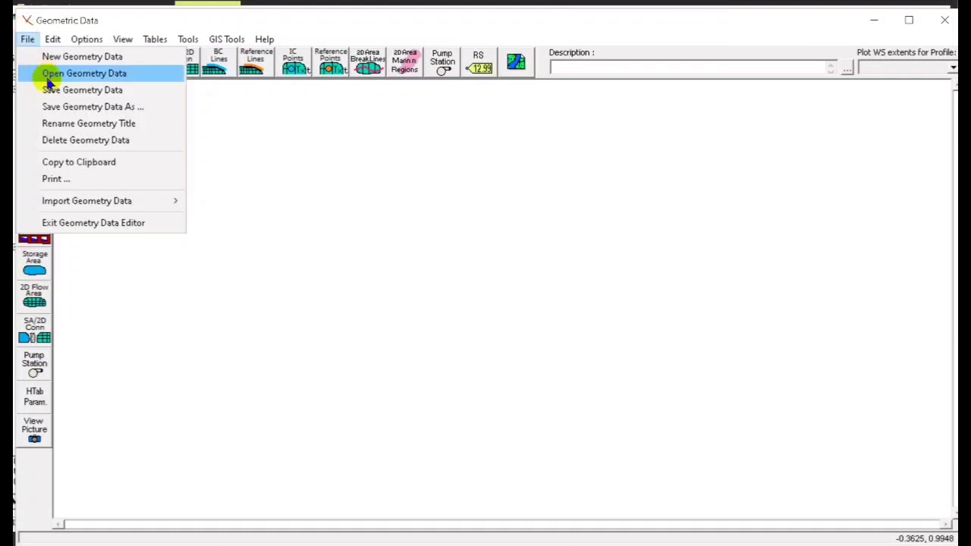
left_click(53, 91)
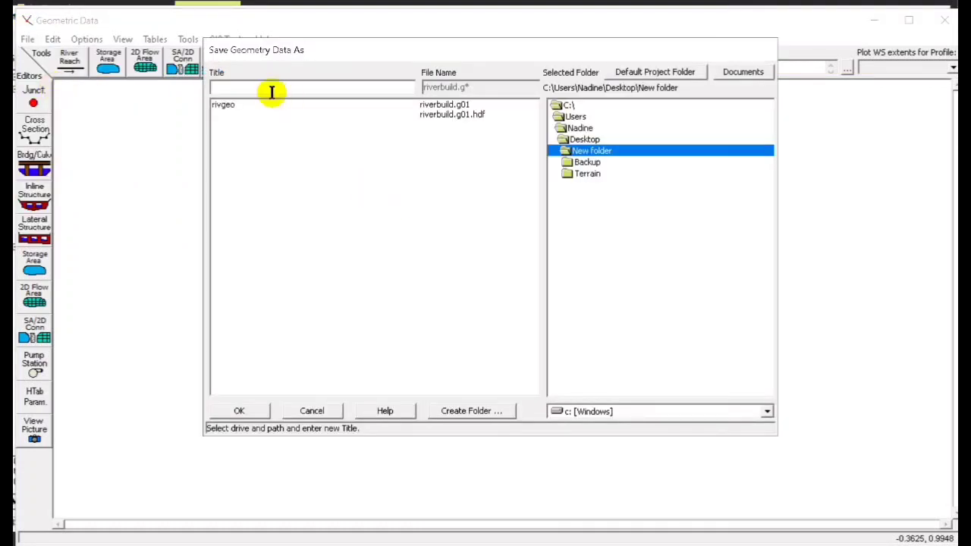
double_click(244, 104)
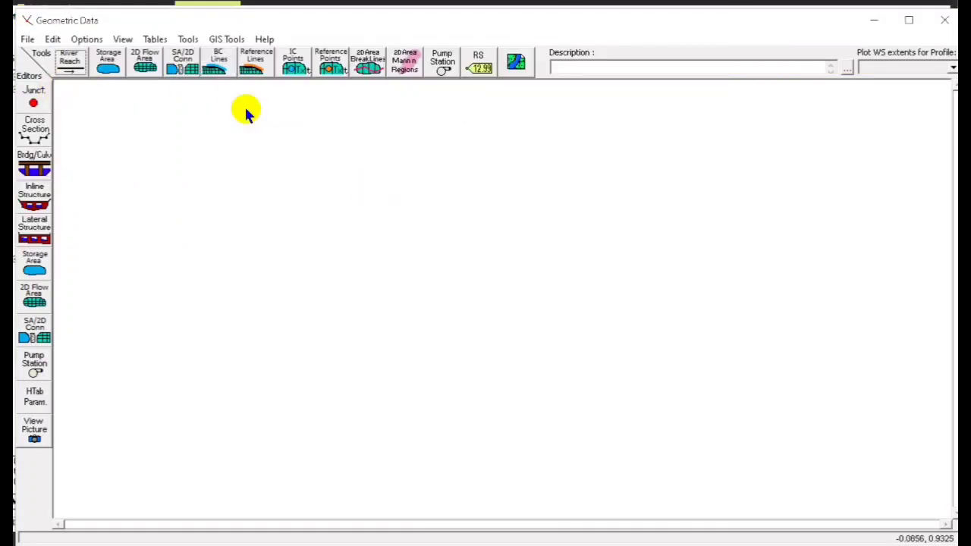
Step: Open the geometry file rivgeo in the Geometric Data editor
left_click(27, 40)
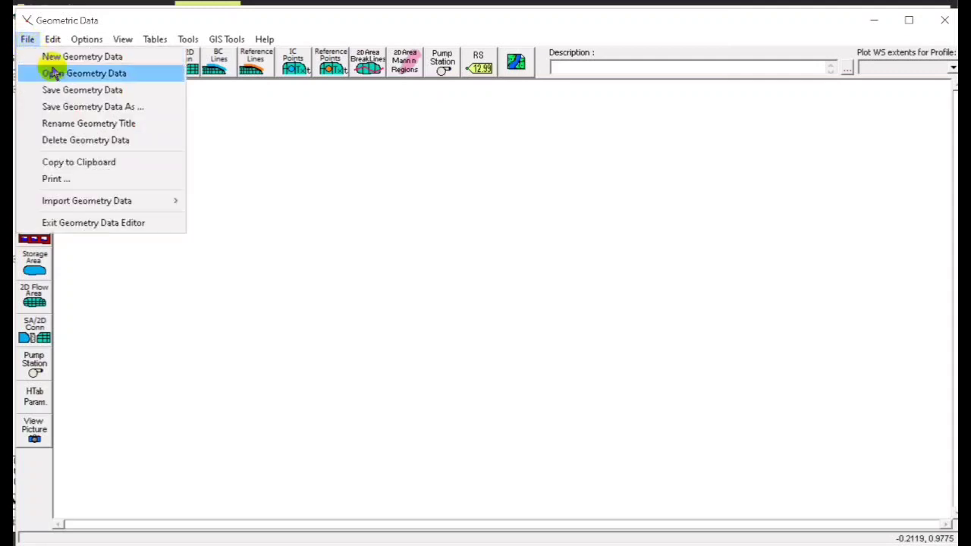
left_click(53, 72)
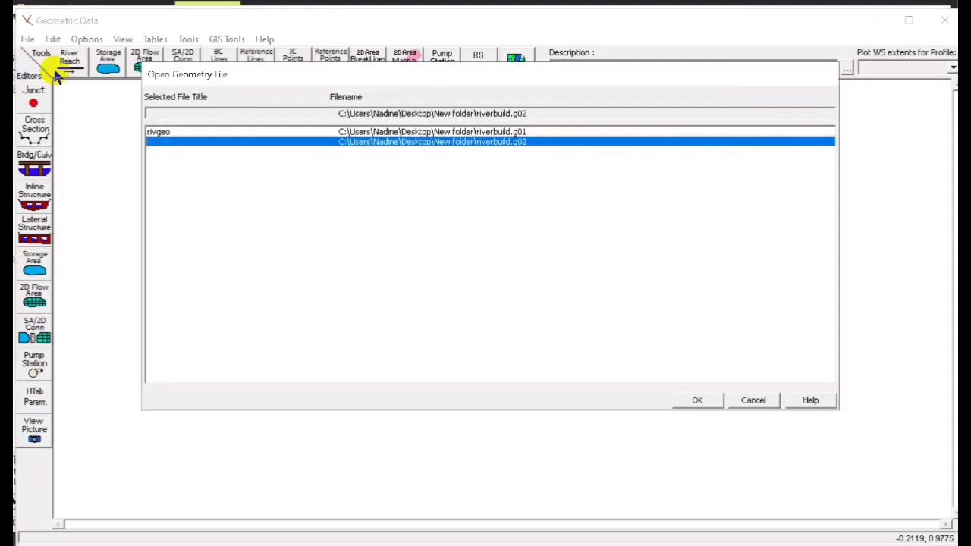
double_click(166, 132)
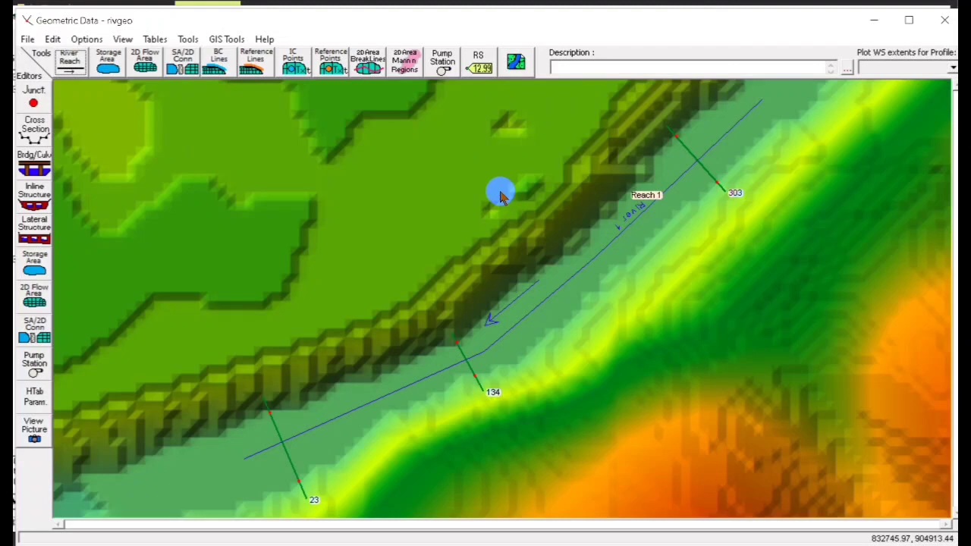
Step: Open the cross section data for river station 303 and set the first point's n value to .01
left_click(33, 133)
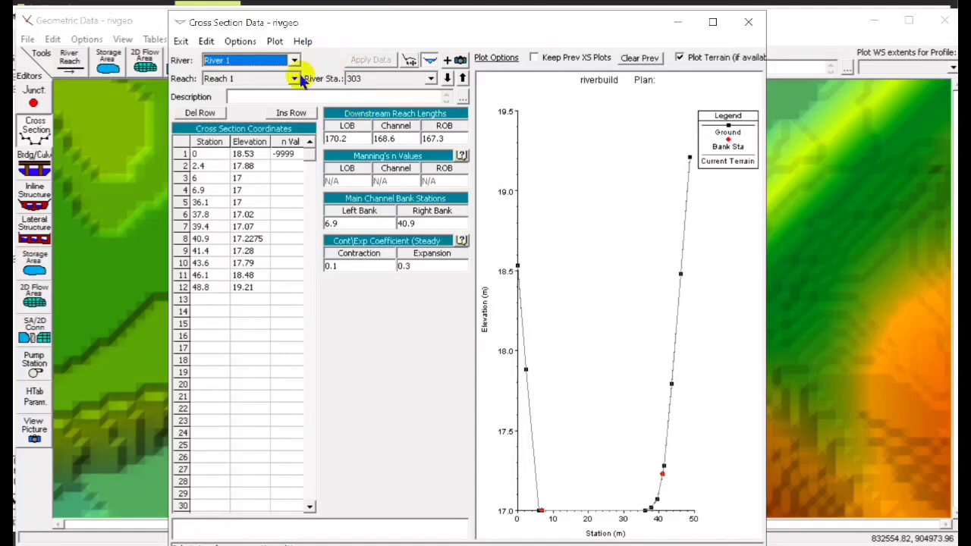
left_click(295, 155)
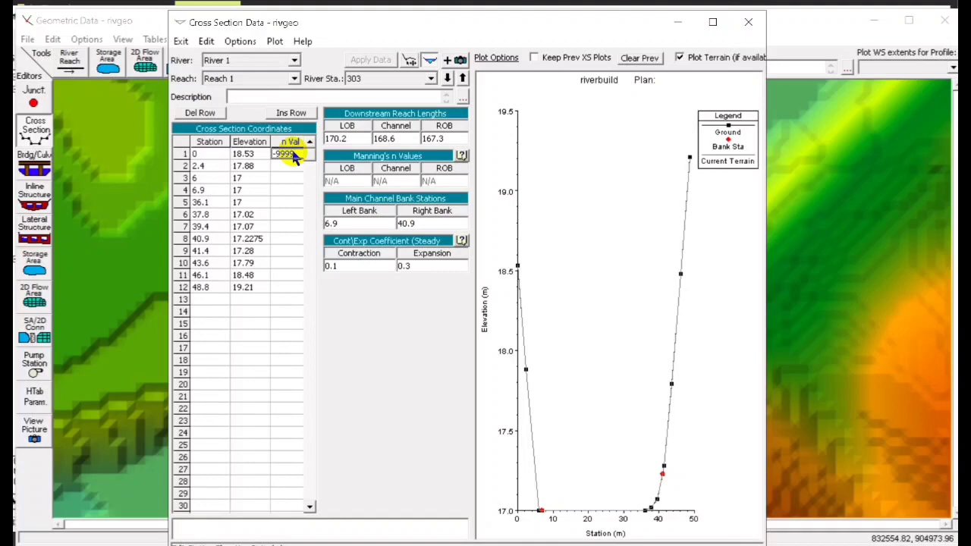
left_click(295, 155)
key("Tab")
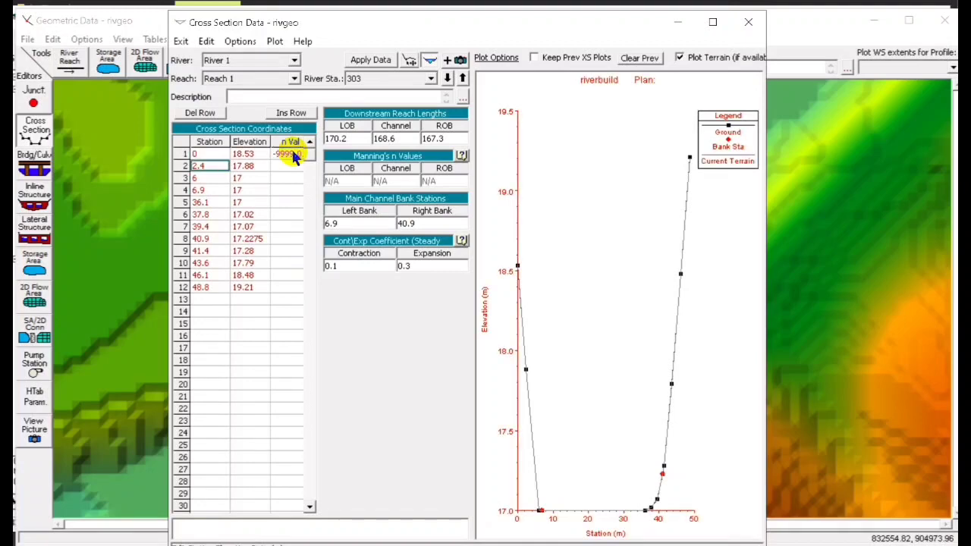
left_click(295, 154)
key("Delete")
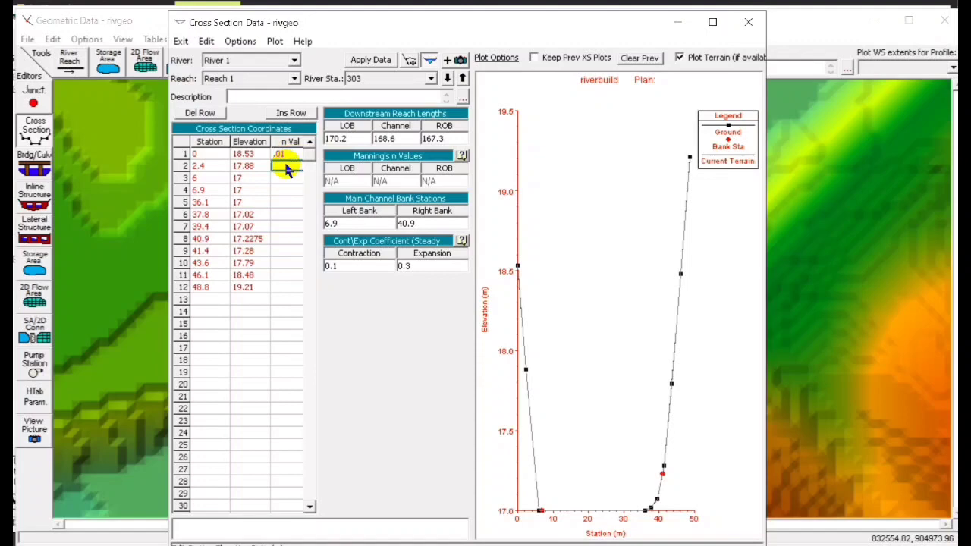
Step: Copy the .01 n value to the remaining points of river station 303, filling rows 2 to 12
left_click(285, 154)
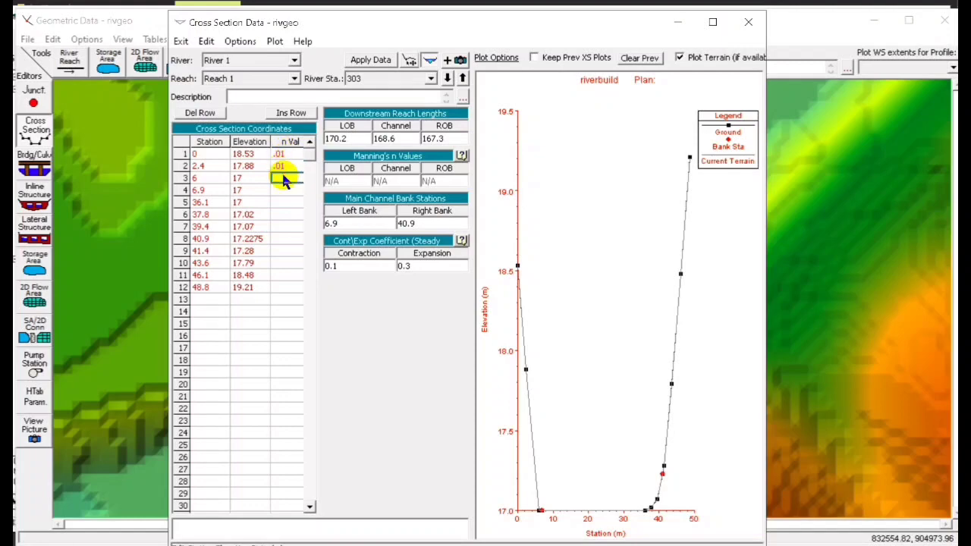
left_click(281, 154)
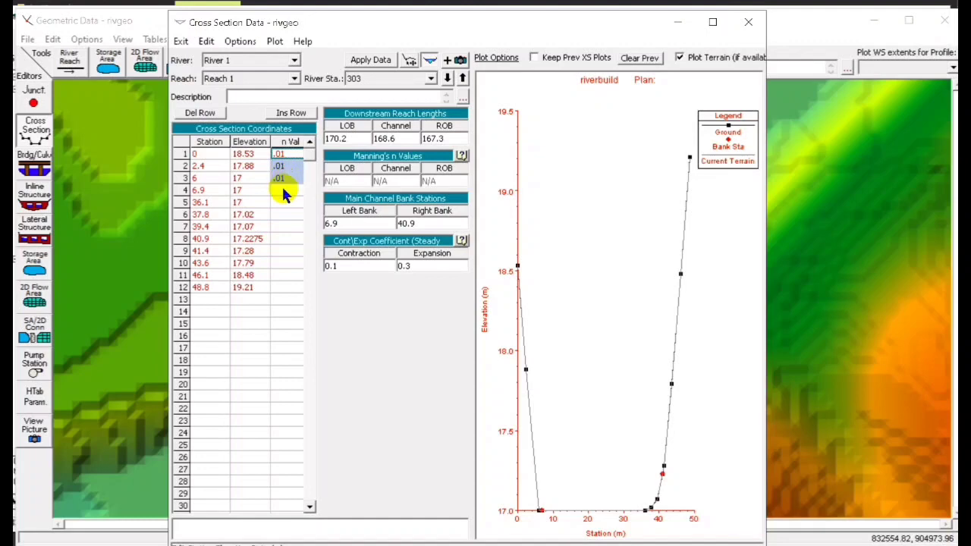
left_click_drag(282, 193, 284, 222)
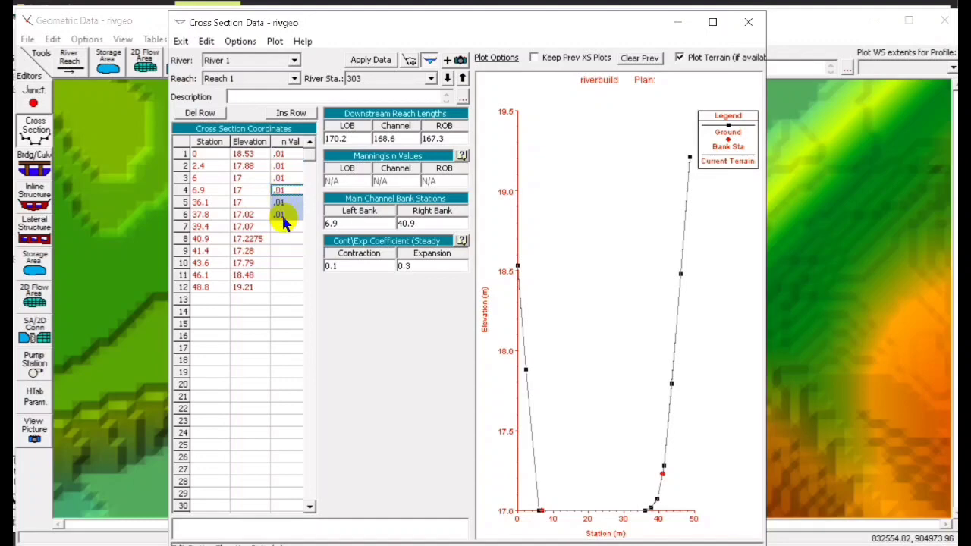
left_click(283, 149)
left_click_drag(283, 150, 281, 217)
key("ctrl+c")
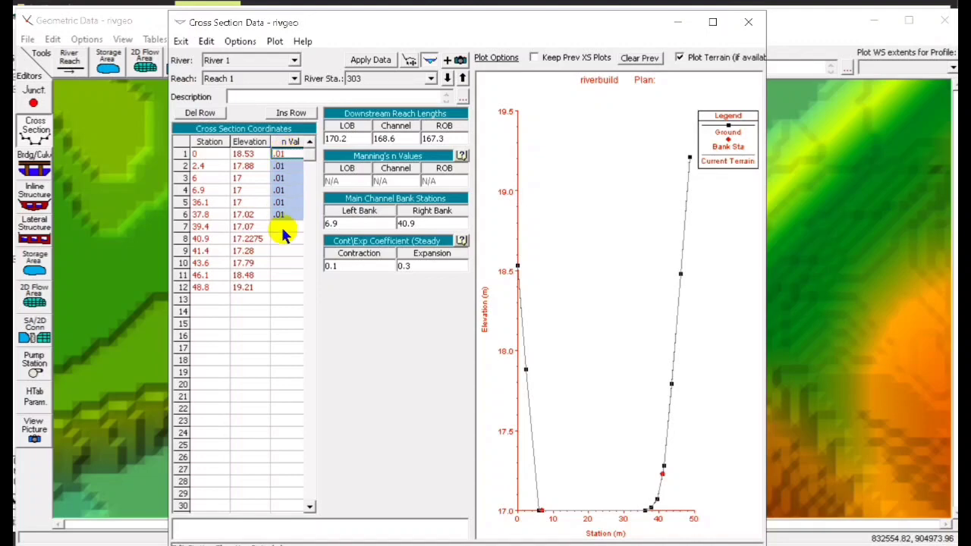
left_click_drag(281, 225, 278, 289)
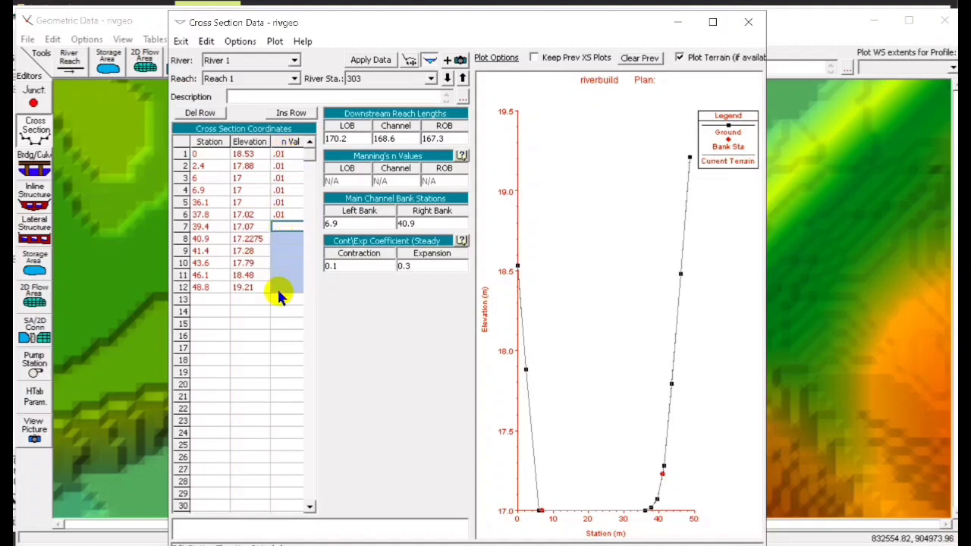
key("ctrl+v")
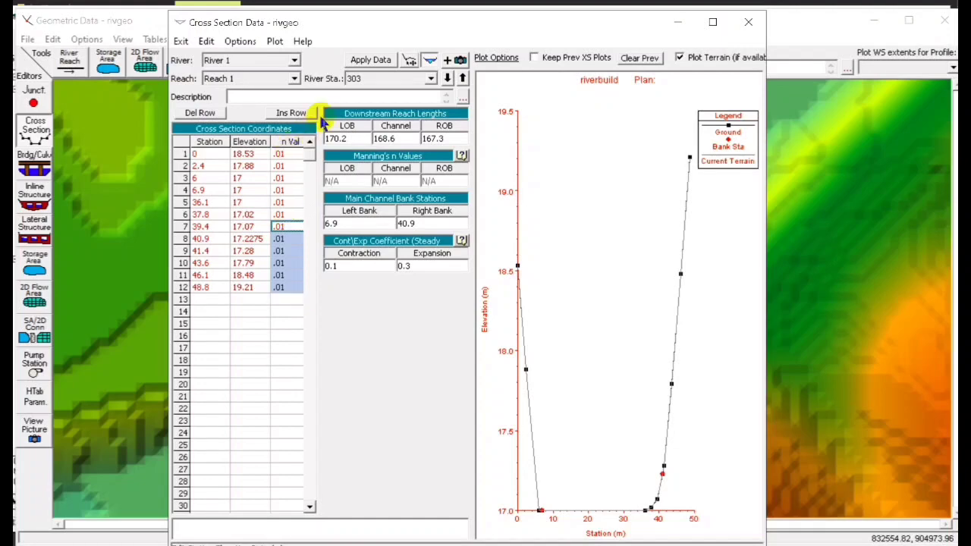
Step: Fill the n values of all 12 points at river station 134 with the copied .01 values
left_click(450, 78)
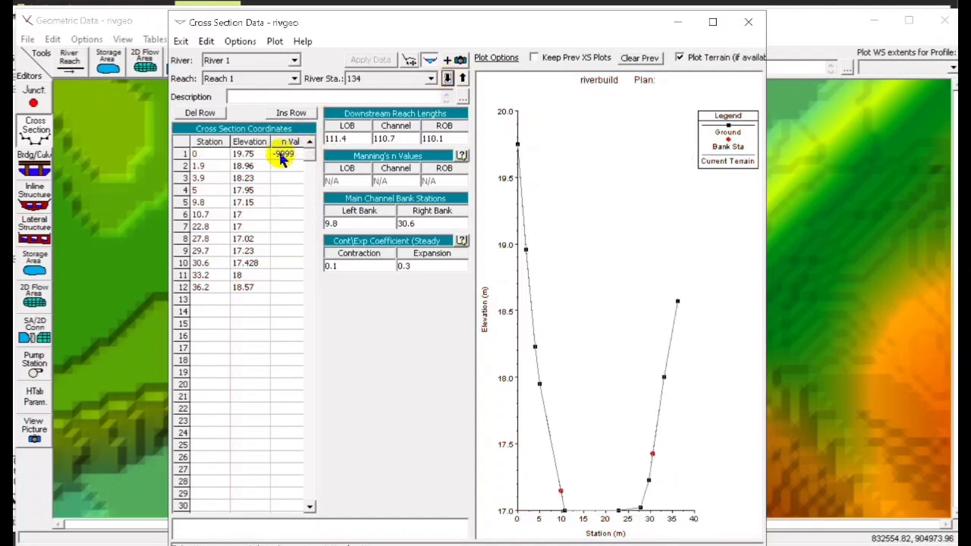
left_click_drag(281, 155, 279, 293)
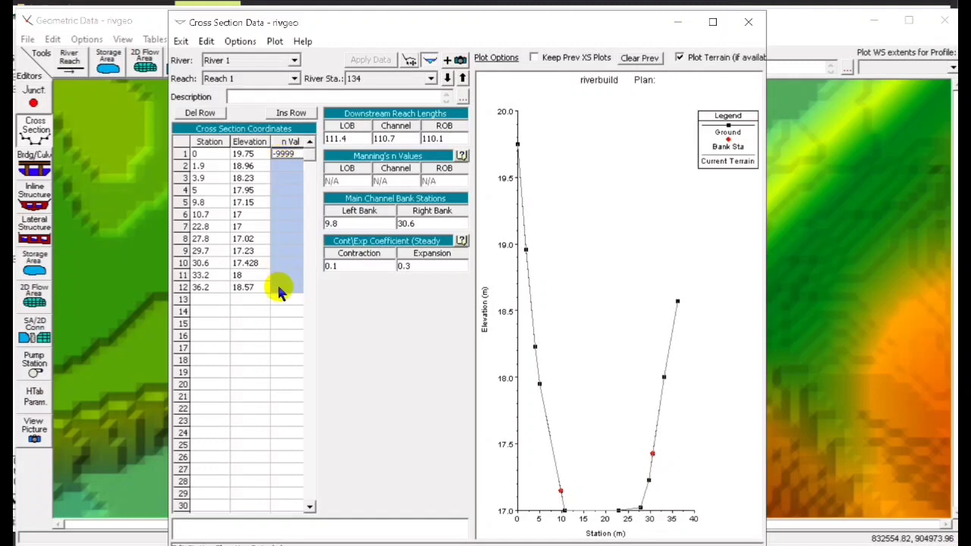
key("ctrl+v")
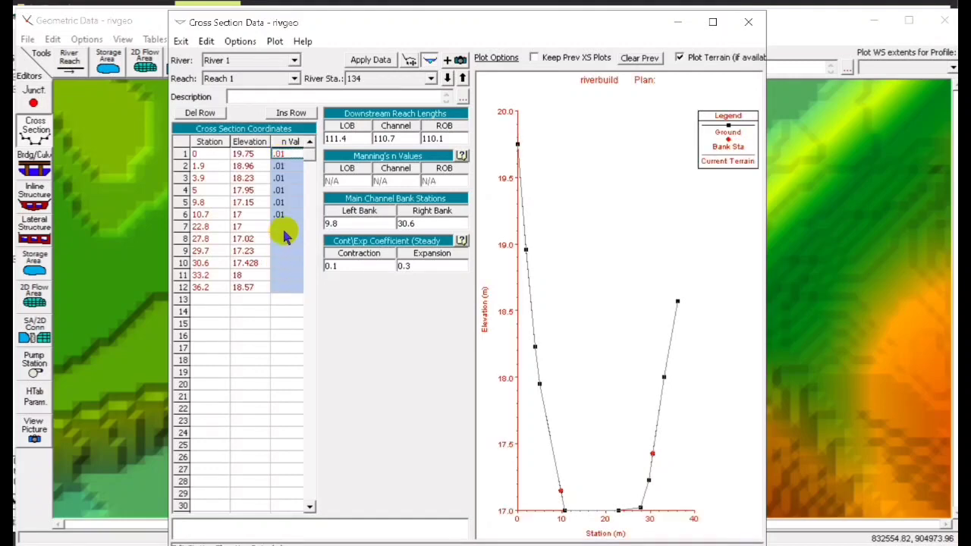
left_click_drag(279, 226, 280, 292)
key("ctrl+v")
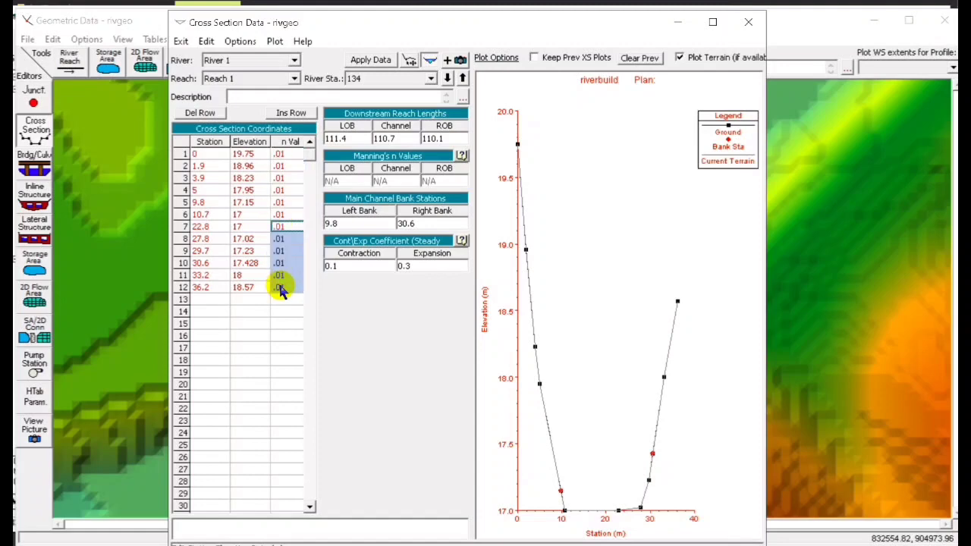
Step: Fill the n values of all 12 points at river station 23 with the copied .01 values
left_click(449, 79)
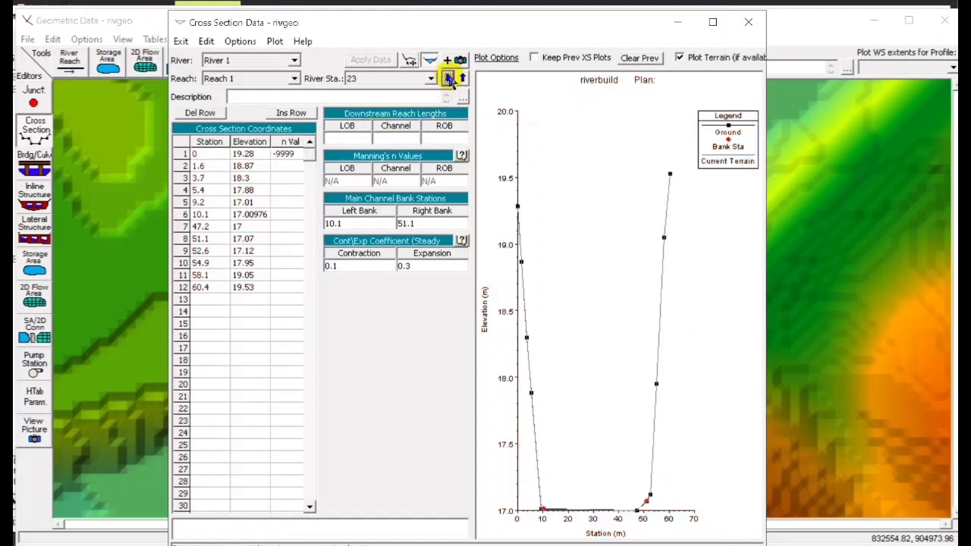
left_click_drag(291, 154, 291, 292)
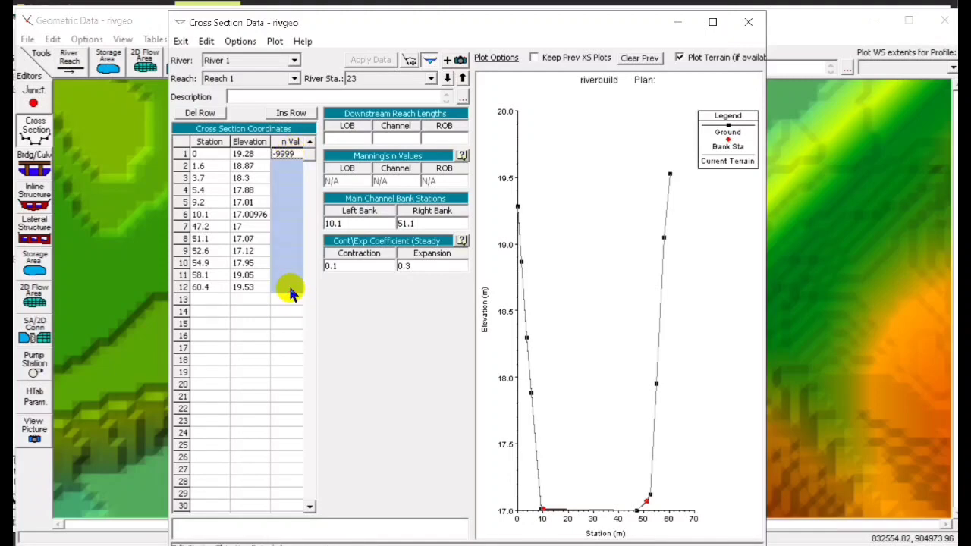
type(".01 .01 .01 .01 .01 .01 .01 .01 .01 .01 .01 .01")
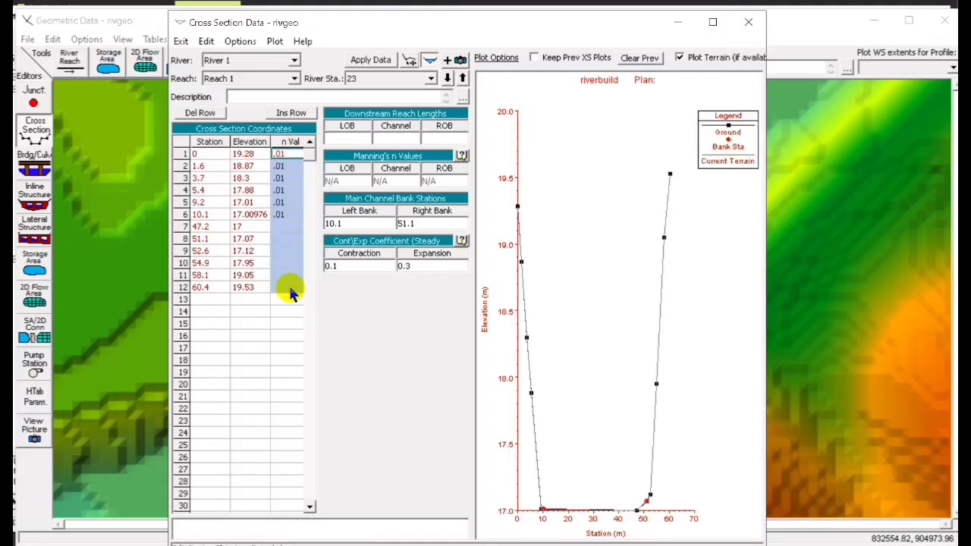
left_click(288, 226)
left_click_drag(288, 226, 288, 288)
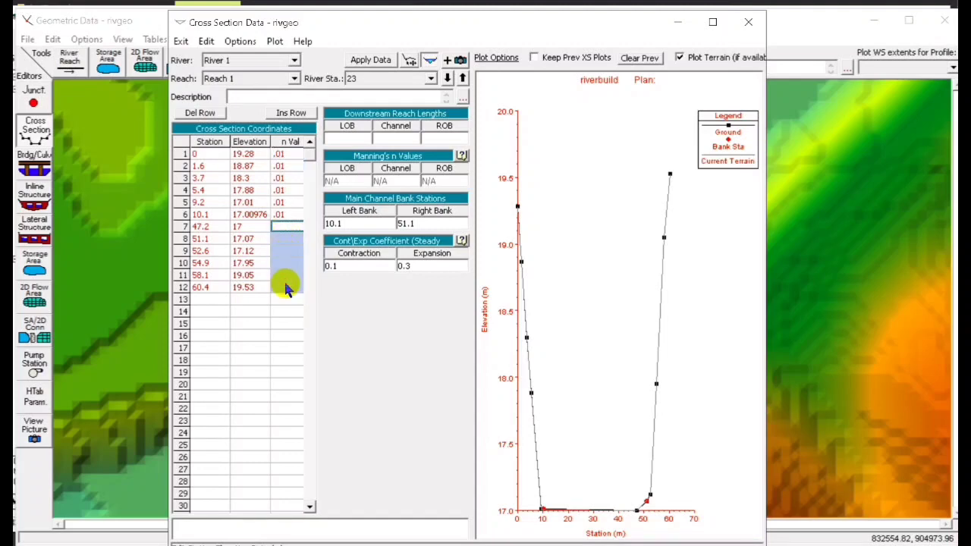
key("ctrl+v")
Step: Switch river station 23 to horizontal variation in K values, fill all 12 K values with .01, and return to station 303
left_click(231, 43)
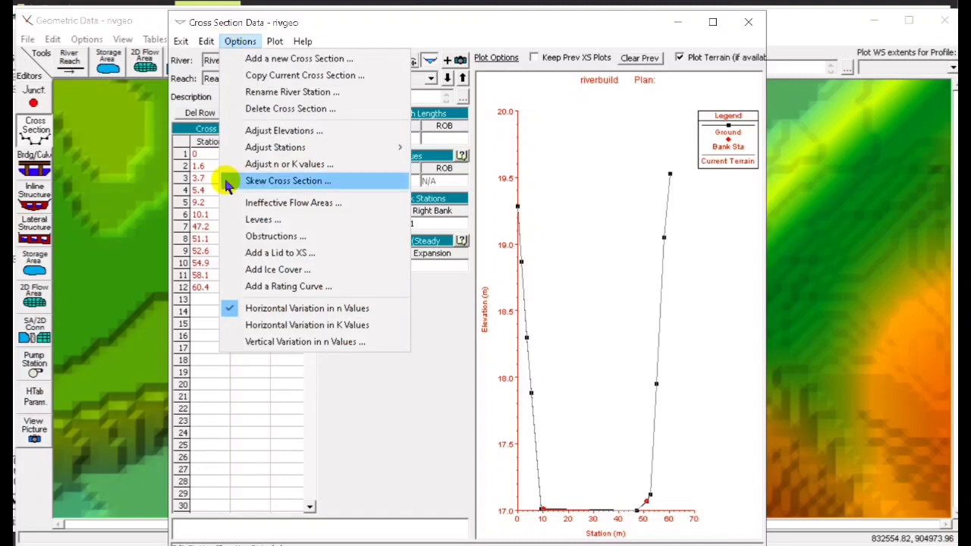
left_click(229, 325)
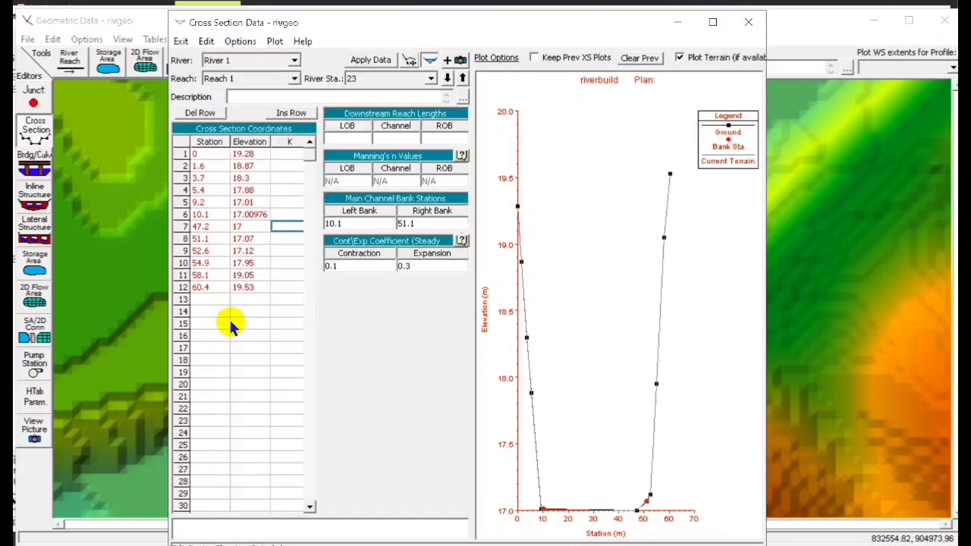
left_click(283, 156)
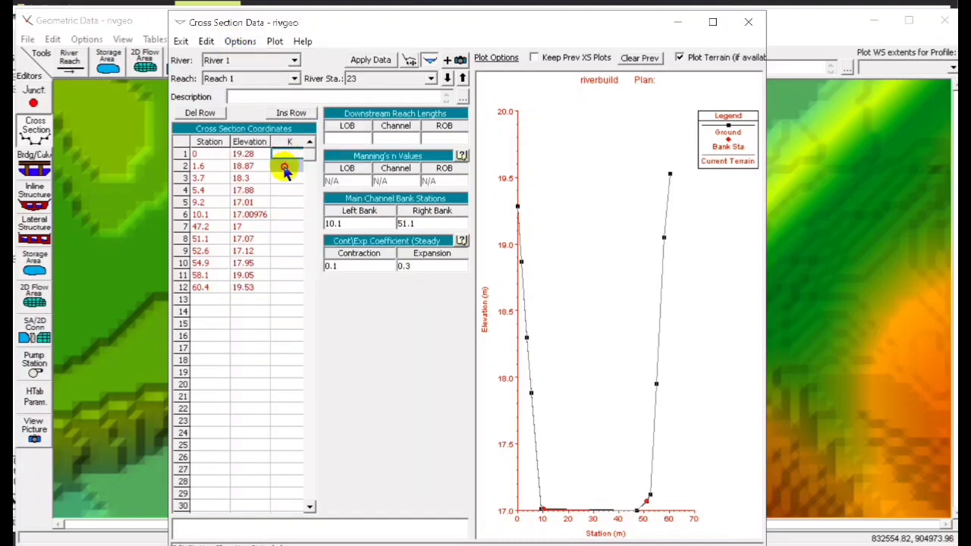
left_click_drag(284, 170, 285, 292)
type(".01 .01 .01 .01 .01 .01")
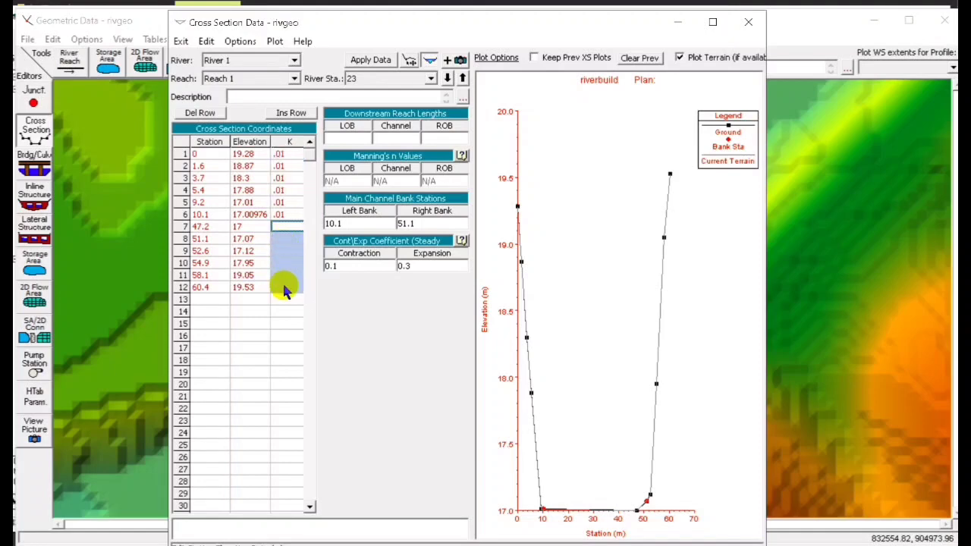
type(".01 .01 .01 .01 .01 .01")
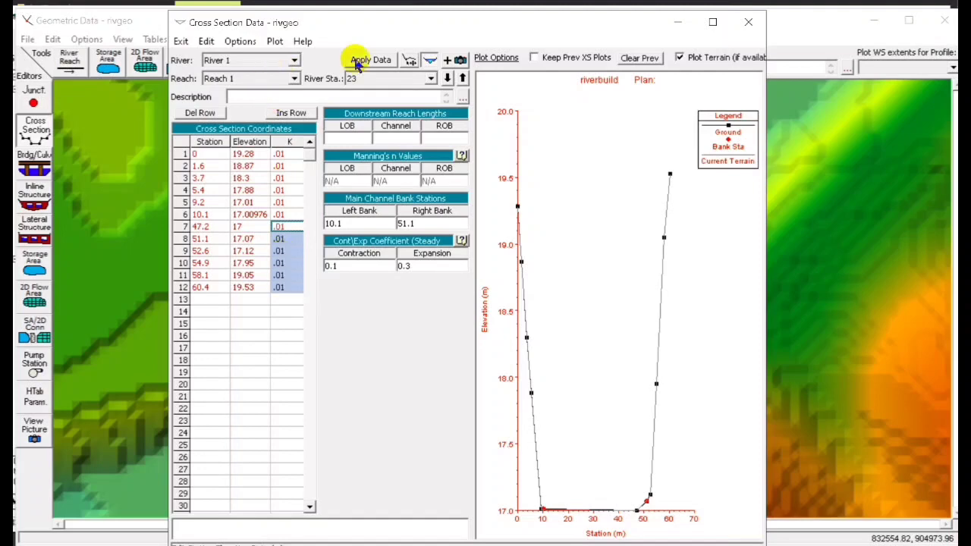
left_click(449, 79)
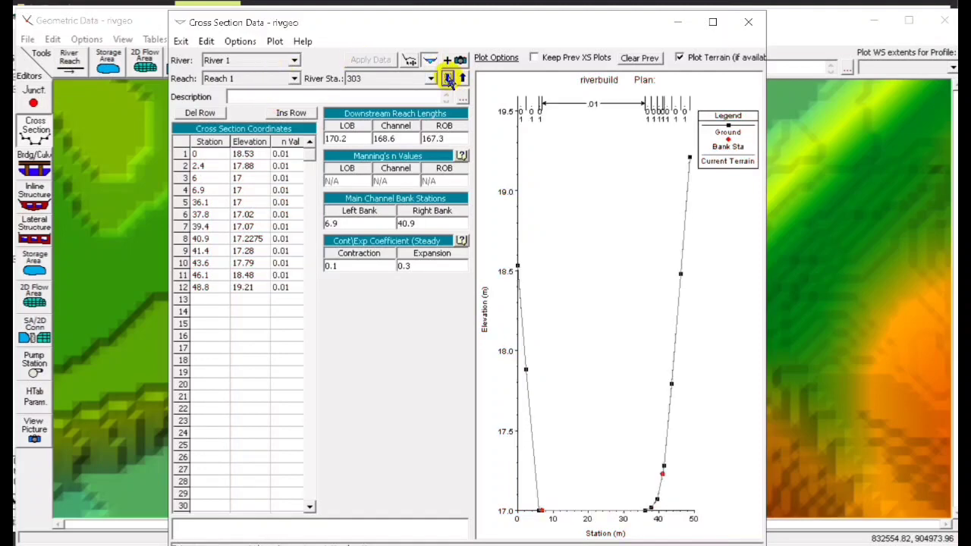
Step: Switch river station 303 to horizontal variation in K values and fill the K values of all 12 points with .01
left_click(240, 41)
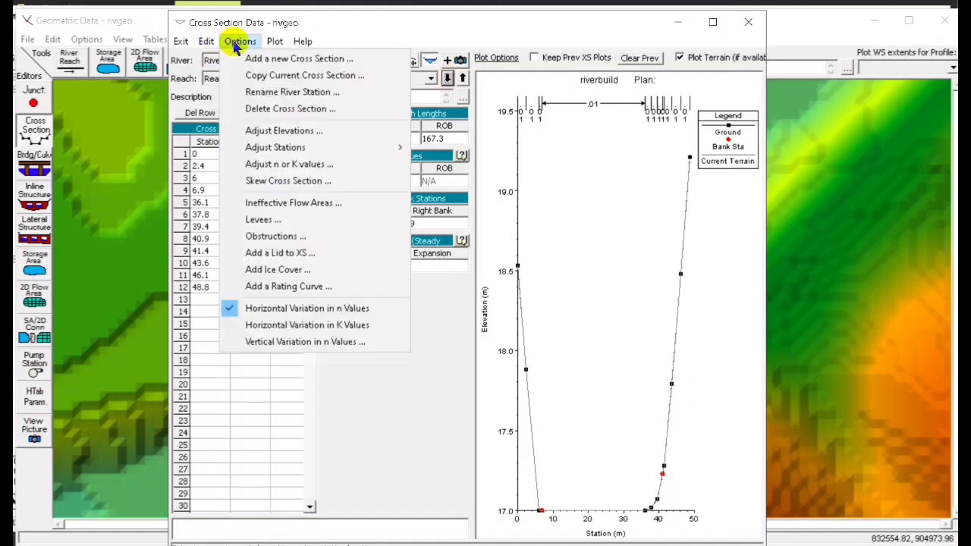
left_click(228, 325)
left_click(287, 154)
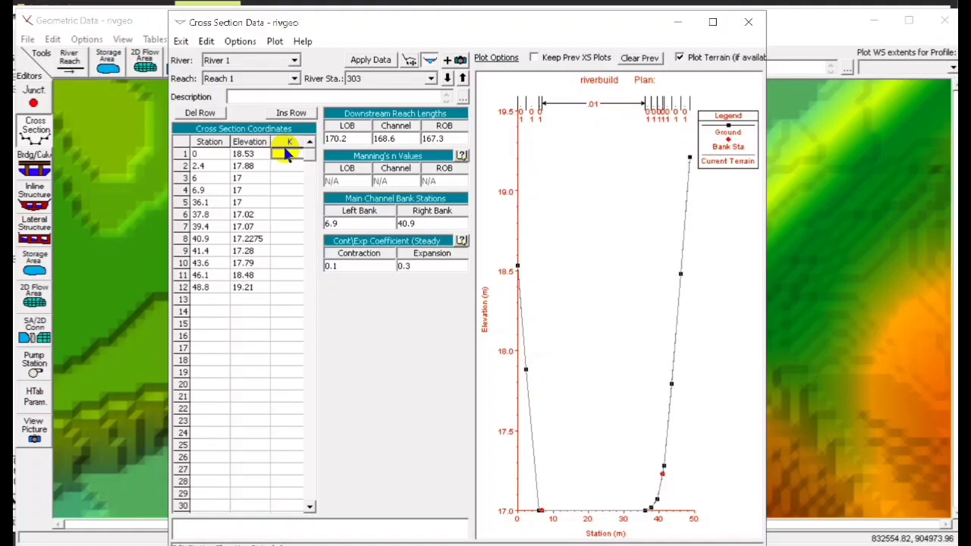
left_click_drag(287, 154, 285, 293)
type(".01 .01 .01 .01 .01 .01")
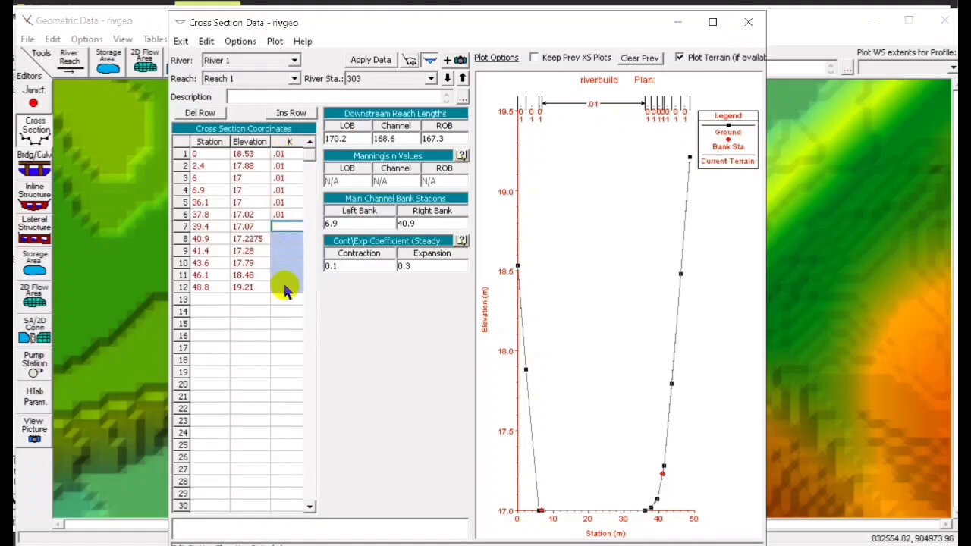
type(".01 .01 .01 .01 .01 .01")
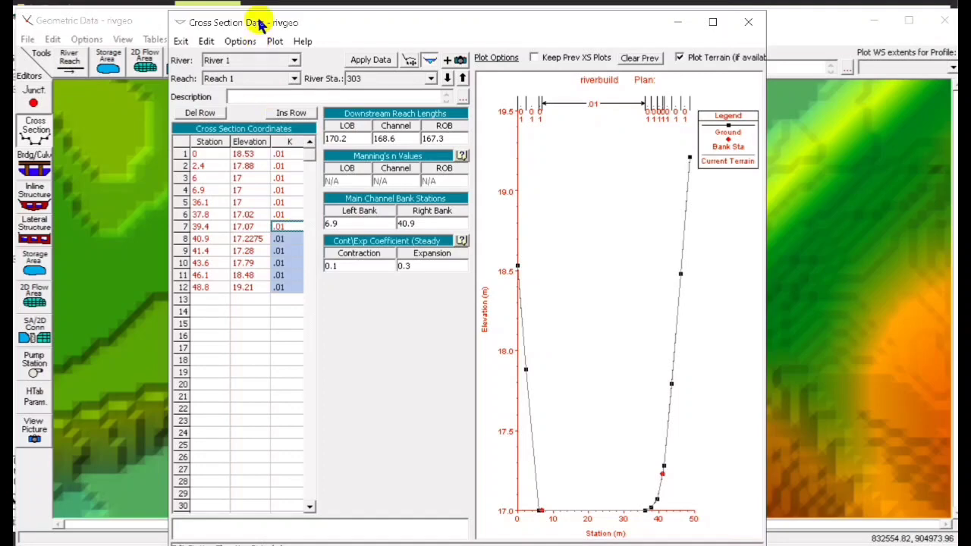
Step: Go to river station 134, switch it to horizontal variation in K values and fill all 12 K values with .01
left_click(448, 79)
left_click(449, 79)
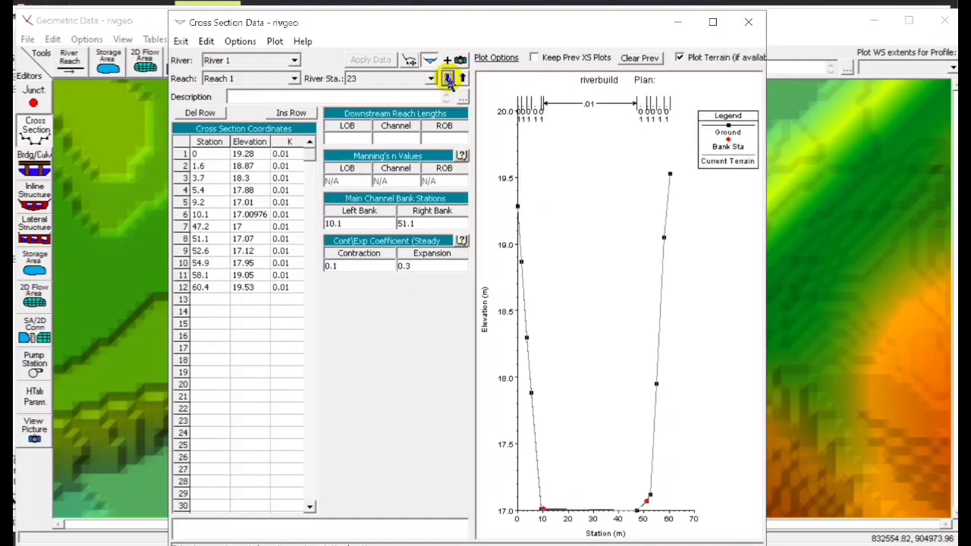
left_click(464, 79)
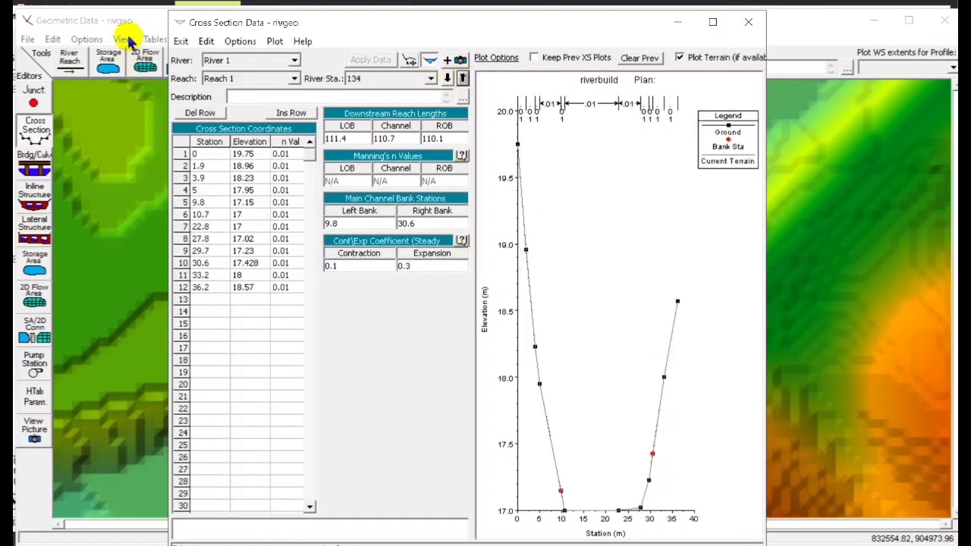
left_click(234, 43)
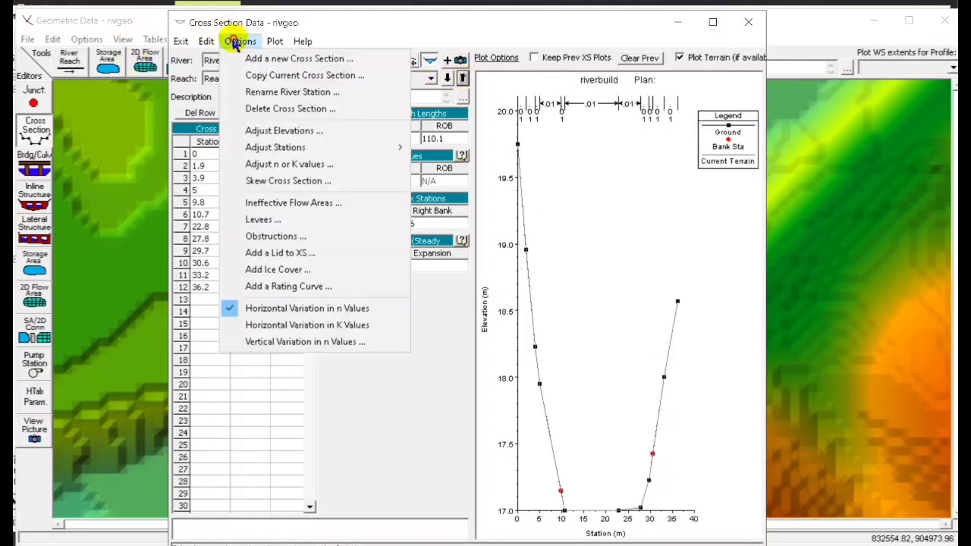
left_click(230, 330)
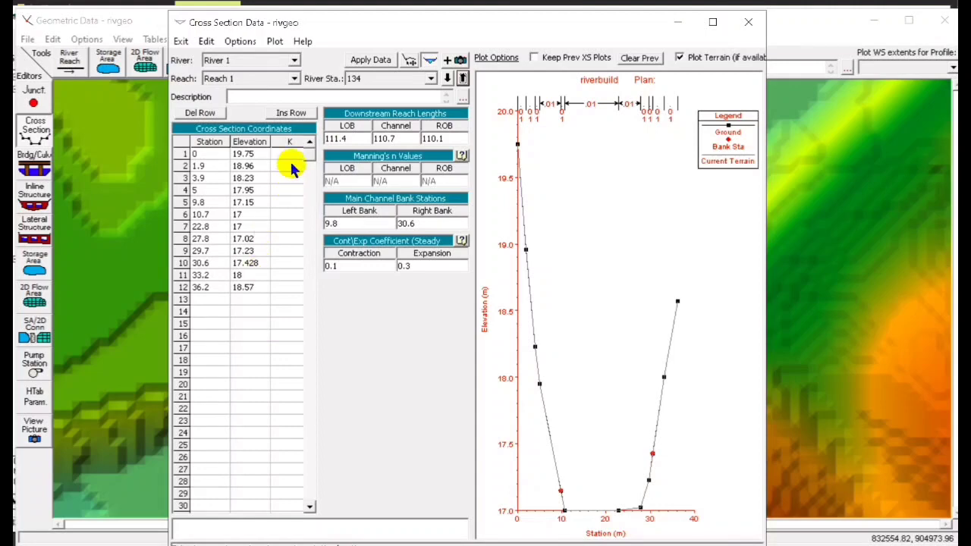
left_click_drag(287, 155, 289, 290)
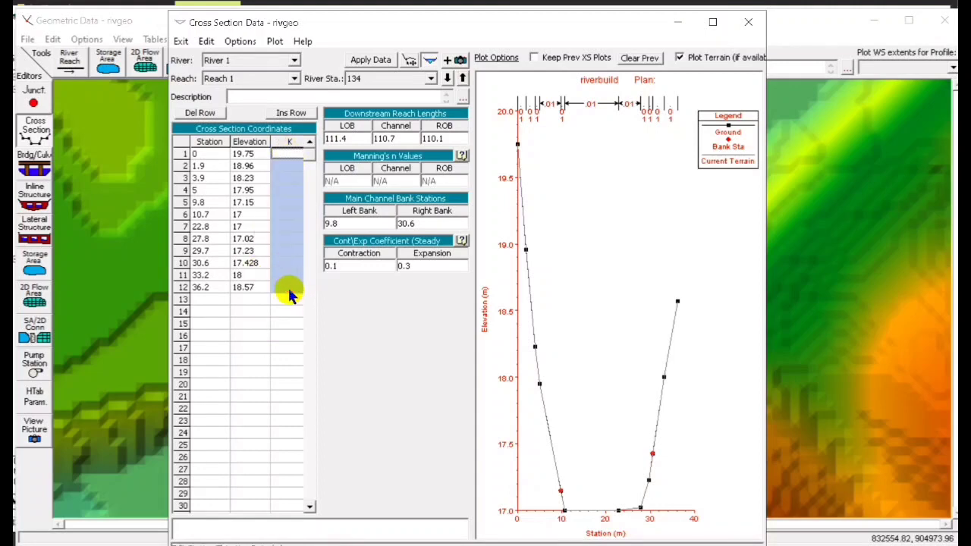
type(".01 .01 .01 .01 .01 .01")
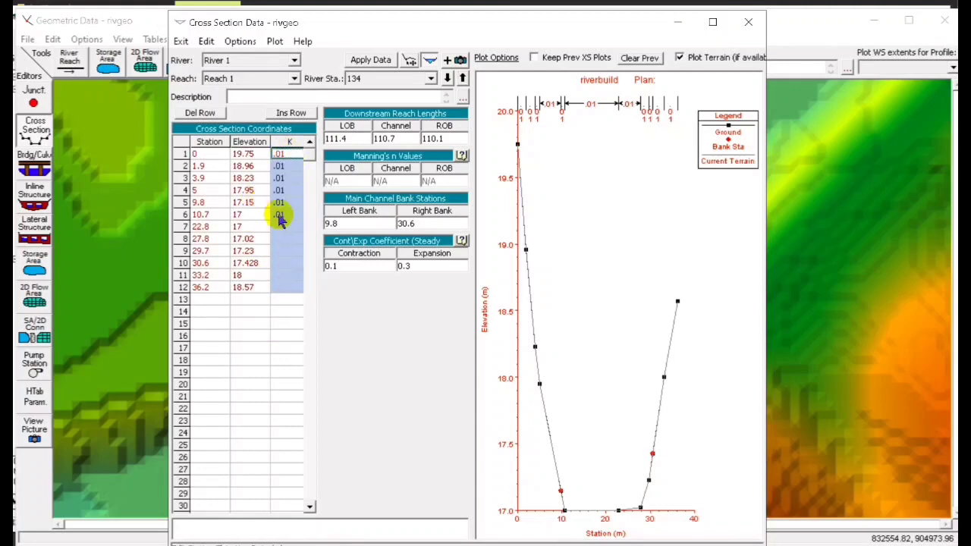
left_click_drag(287, 226, 278, 294)
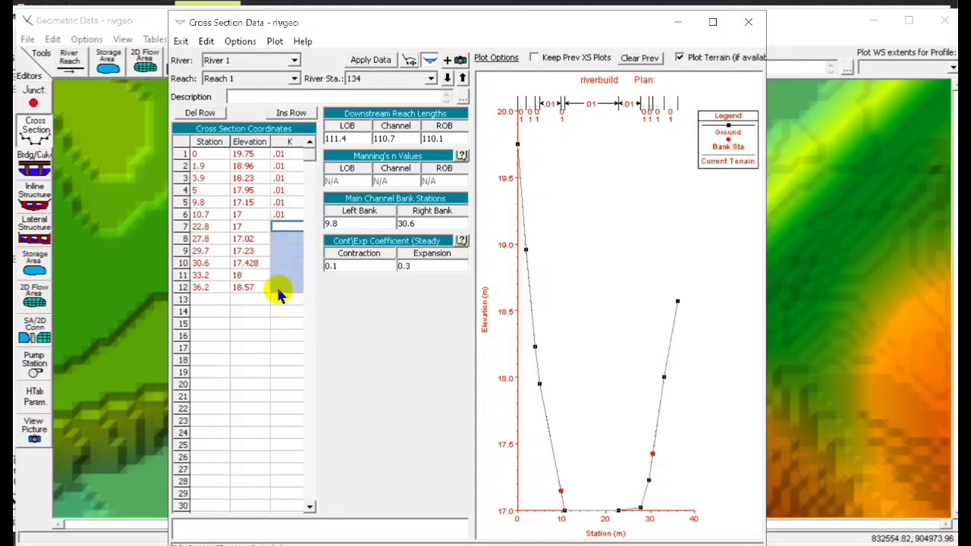
type(".01 .01 .01 .01 .01 .01")
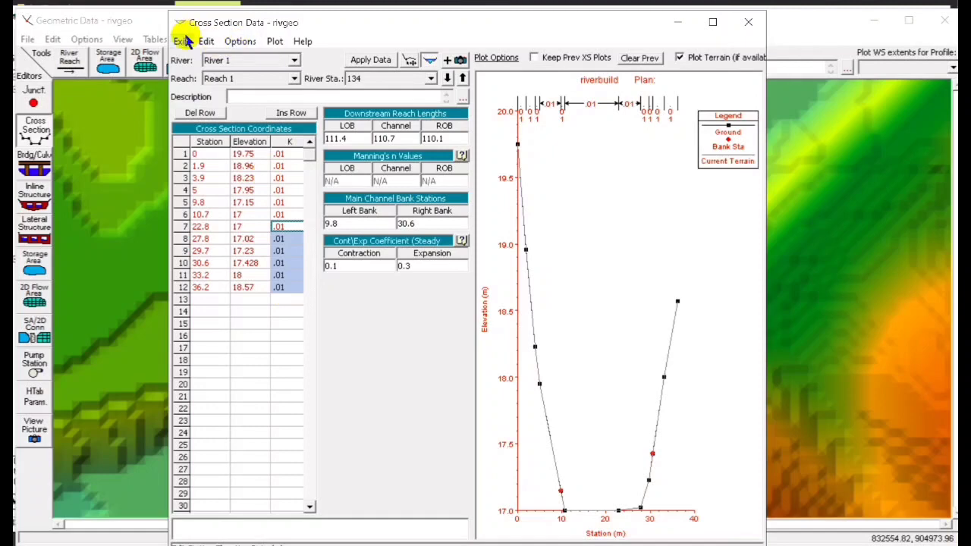
Step: Close the cross section editor and save the rivgeo geometry data
left_click(759, 28)
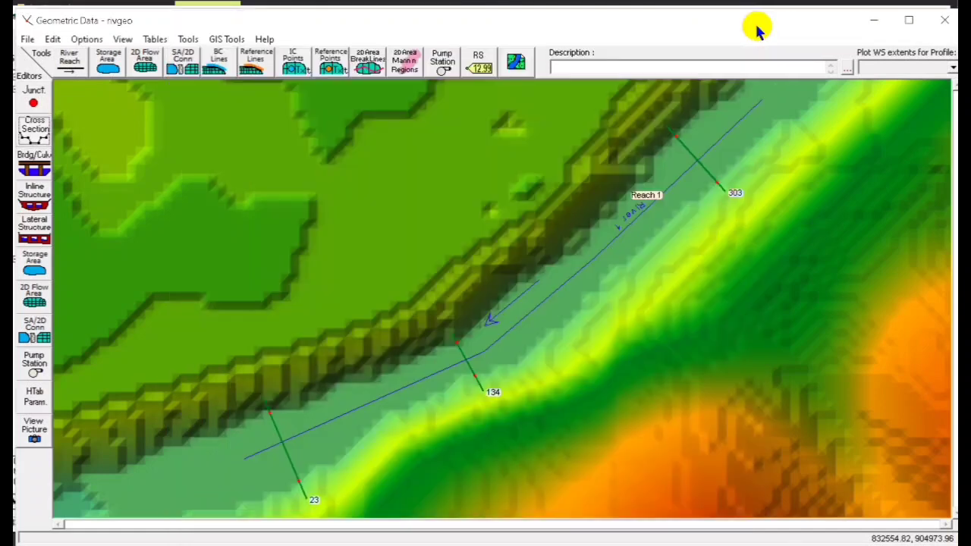
left_click(27, 40)
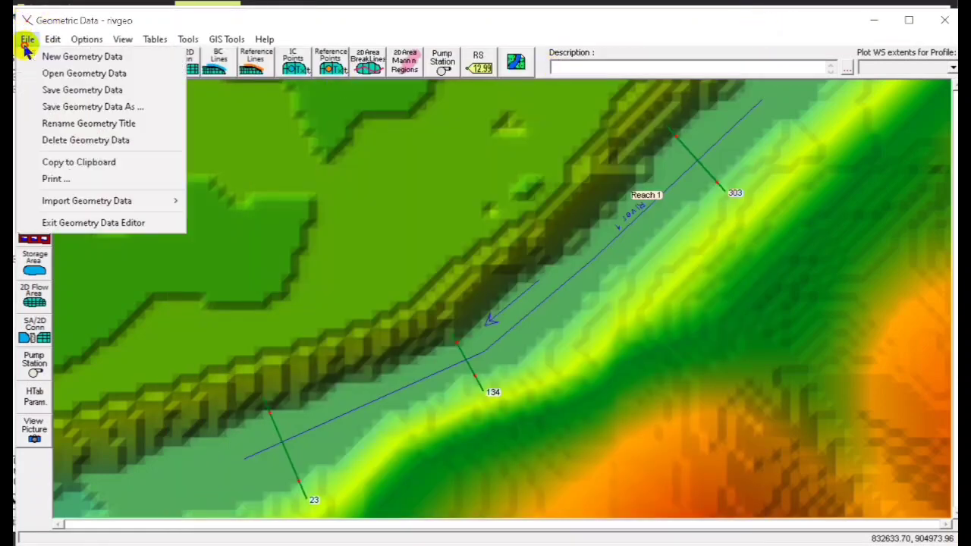
left_click(44, 89)
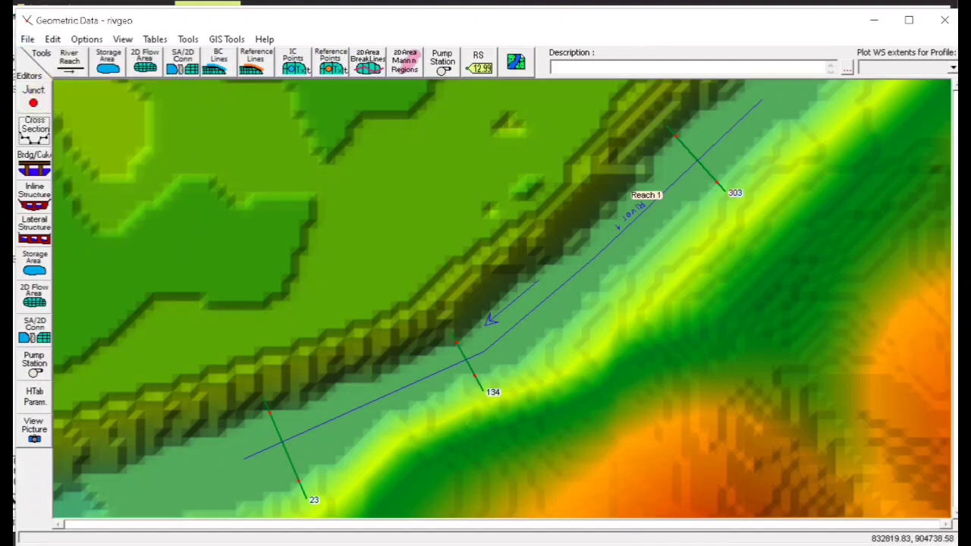
Step: Return to the main HEC-RAS window and open the unsteady flow data editor
left_click(724, 545)
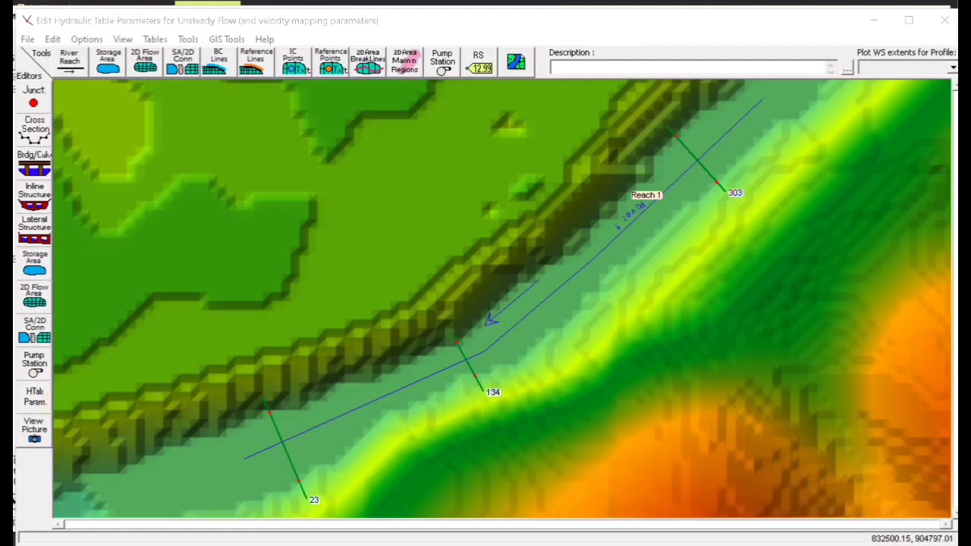
mouse_move(748, 541)
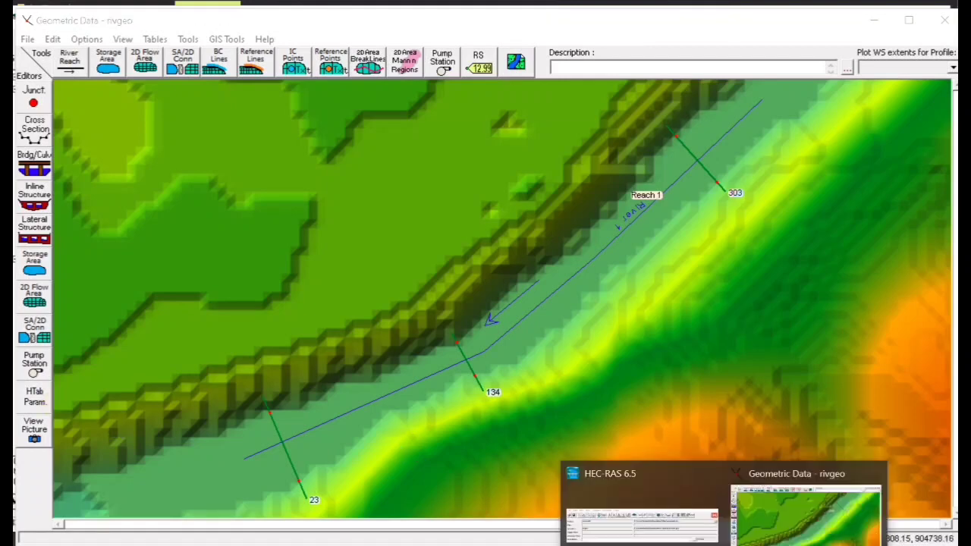
left_click(681, 514)
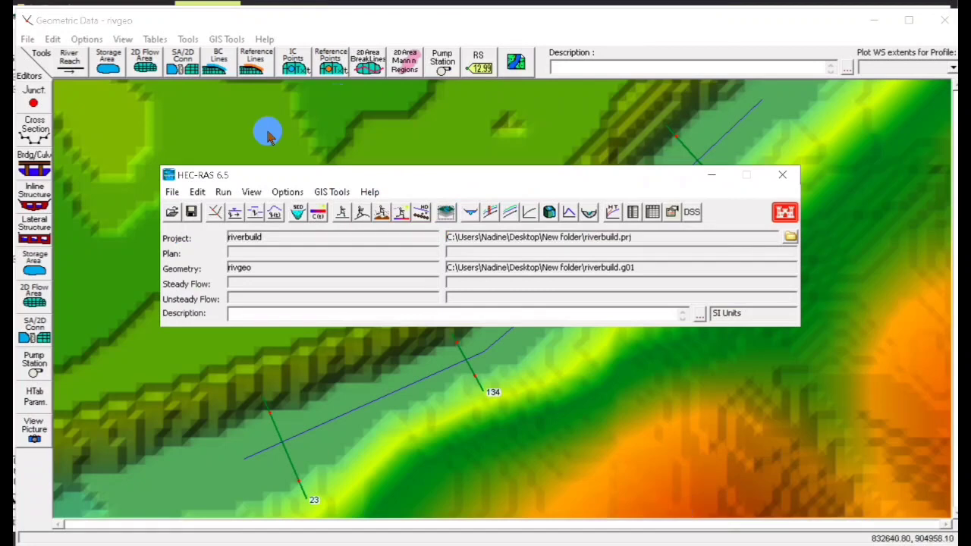
left_click(196, 192)
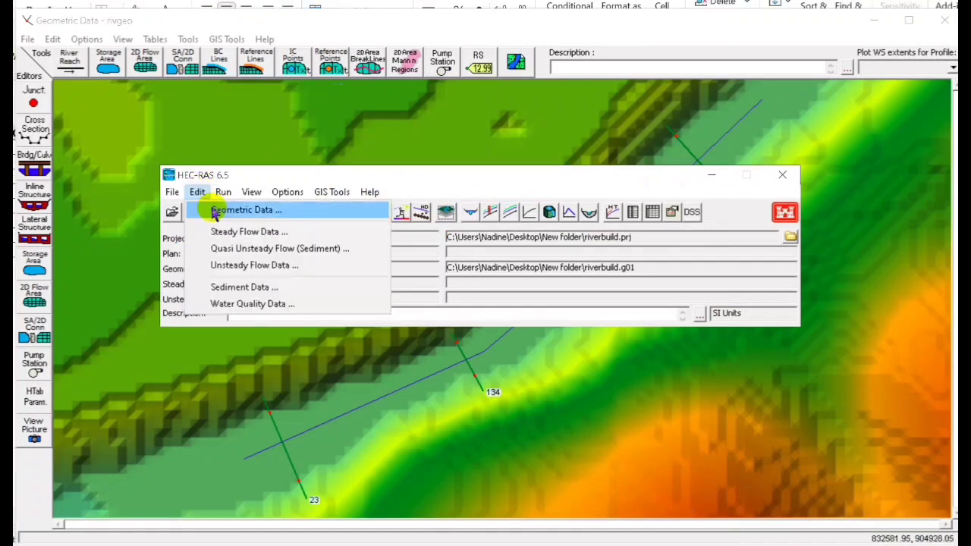
left_click(236, 265)
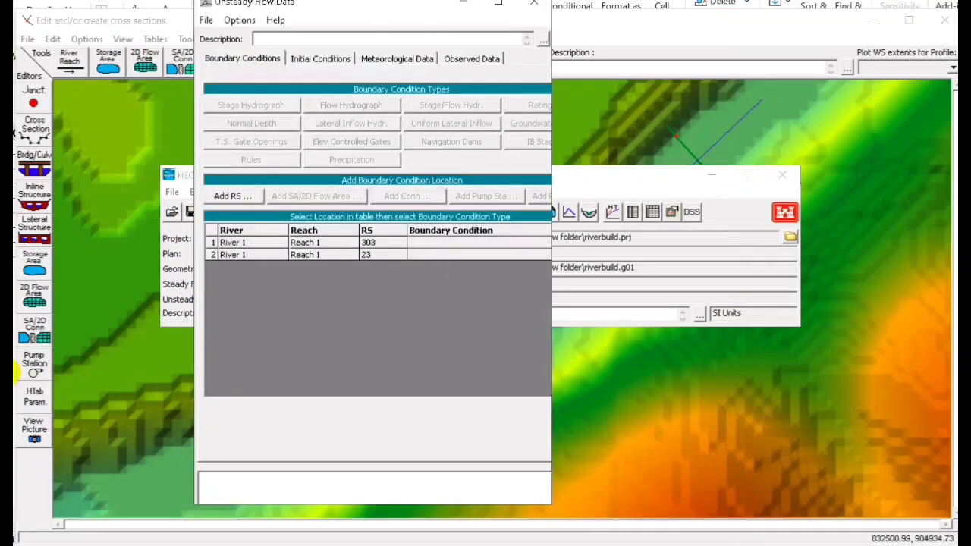
Step: Switch to the Excel workbook and copy all discharge values of the Using Rating Curve_New column from the Discharge sheet
key("alt+Tab")
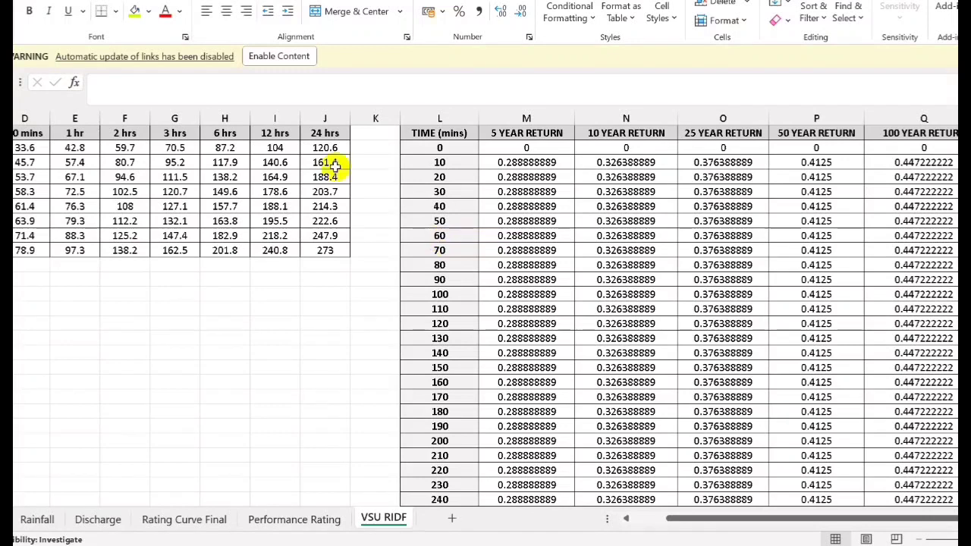
left_click(98, 519)
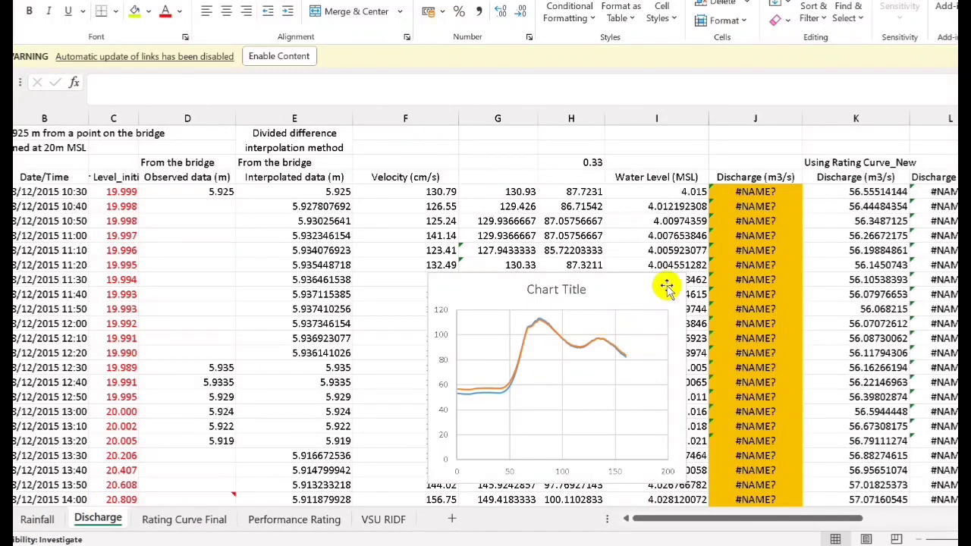
left_click(892, 191)
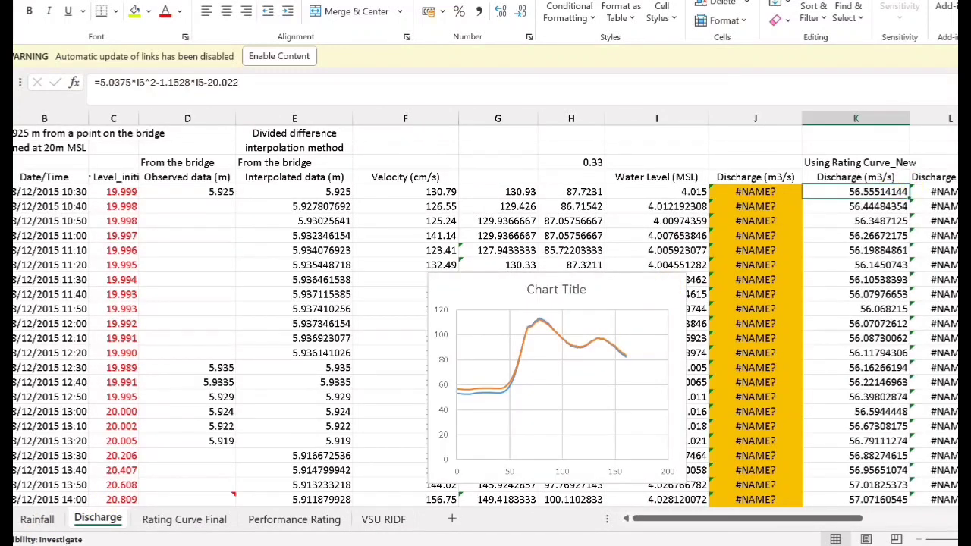
scroll(486, 304, "down", 20)
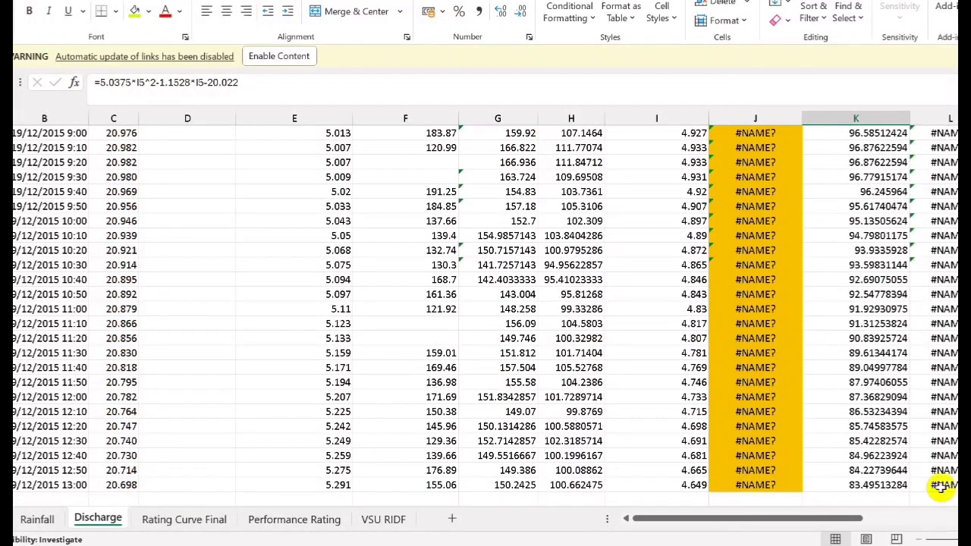
left_click(873, 481, "shift")
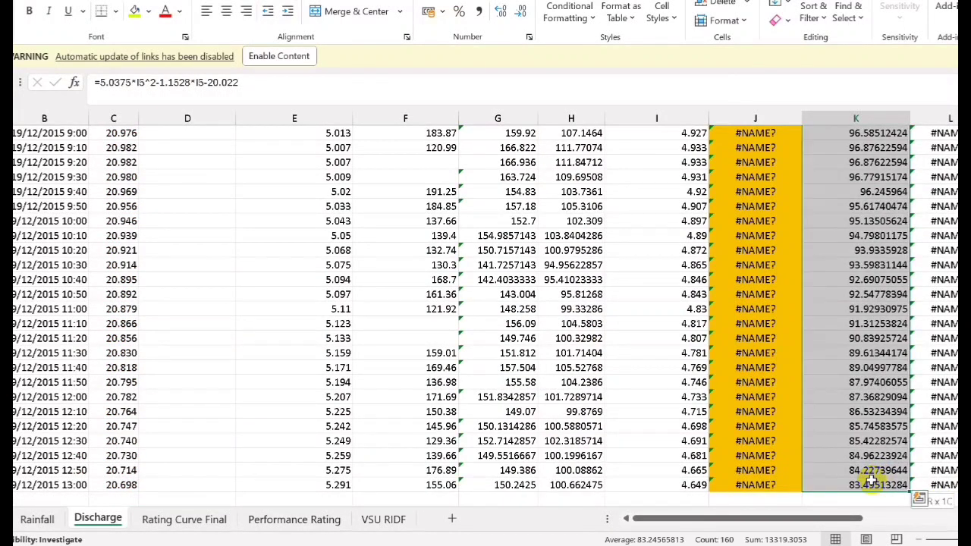
key("ctrl+c")
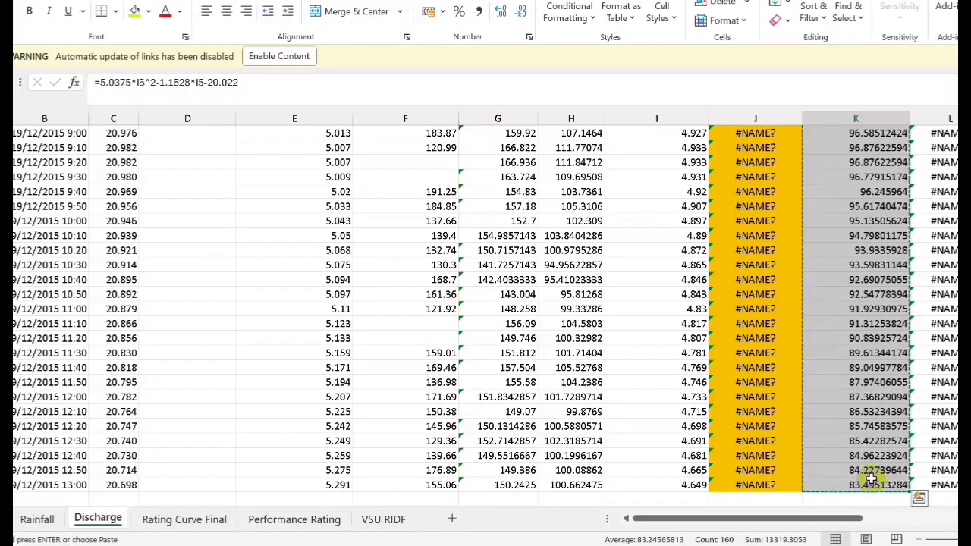
Step: Back in HEC-RAS, add a flow hydrograph boundary condition at river station 303 and paste the copied discharges as its flow values
key("alt+Tab")
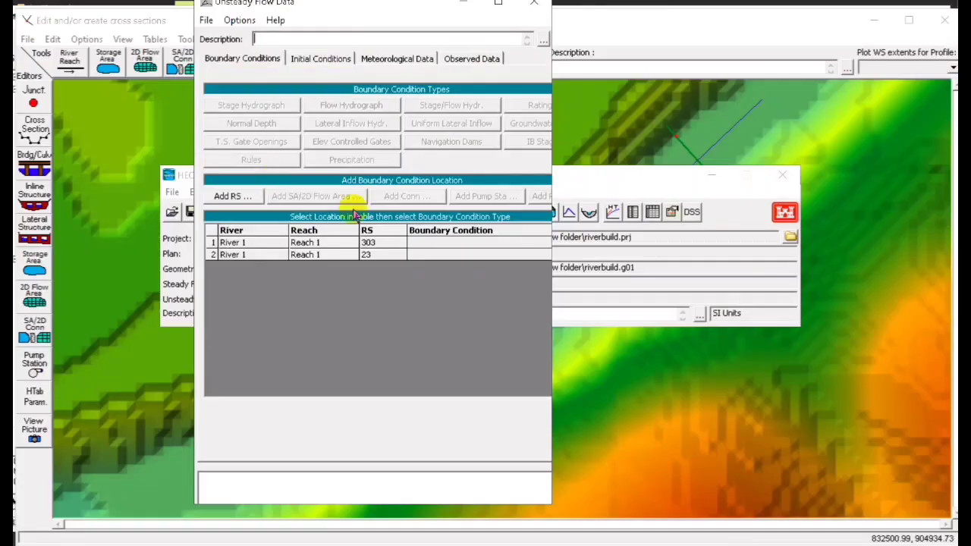
left_click(430, 243)
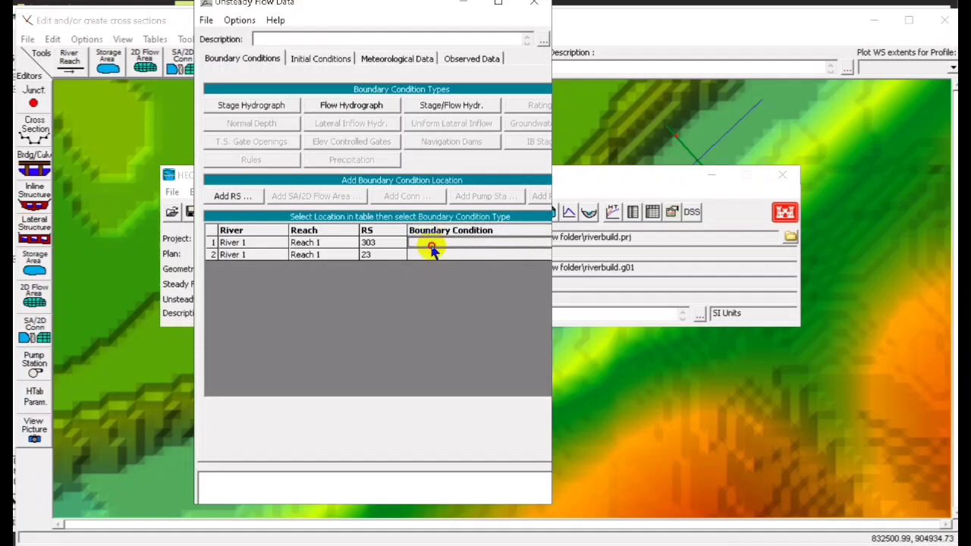
left_click(346, 106)
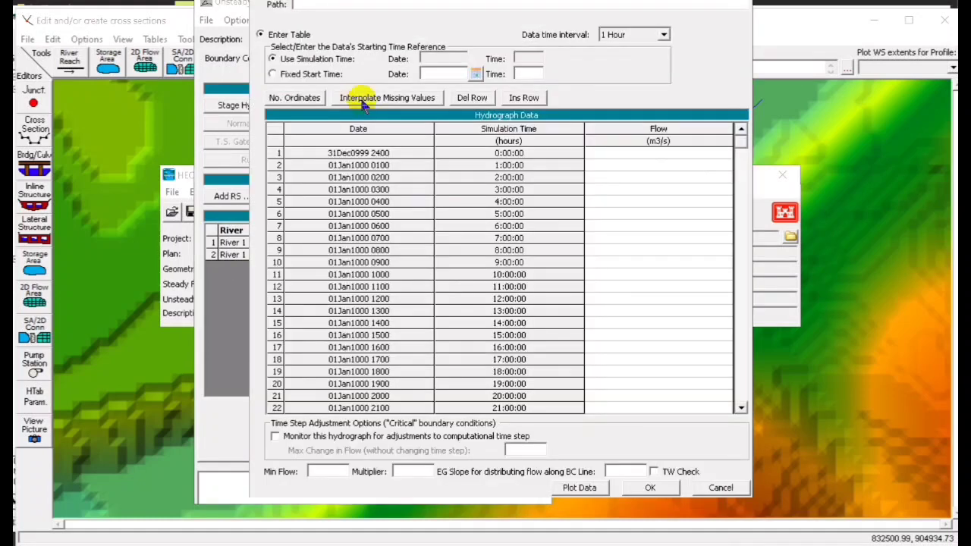
left_click(659, 142)
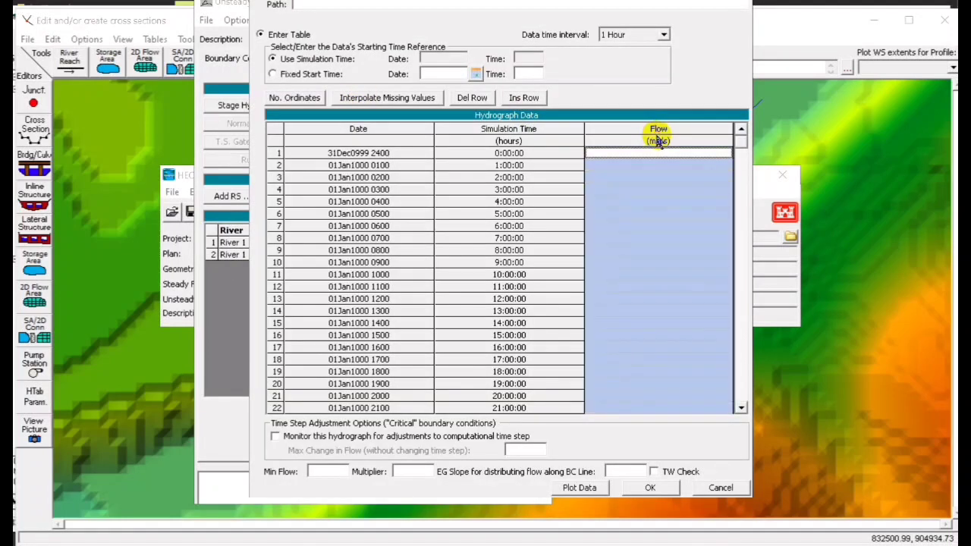
key("ctrl+v")
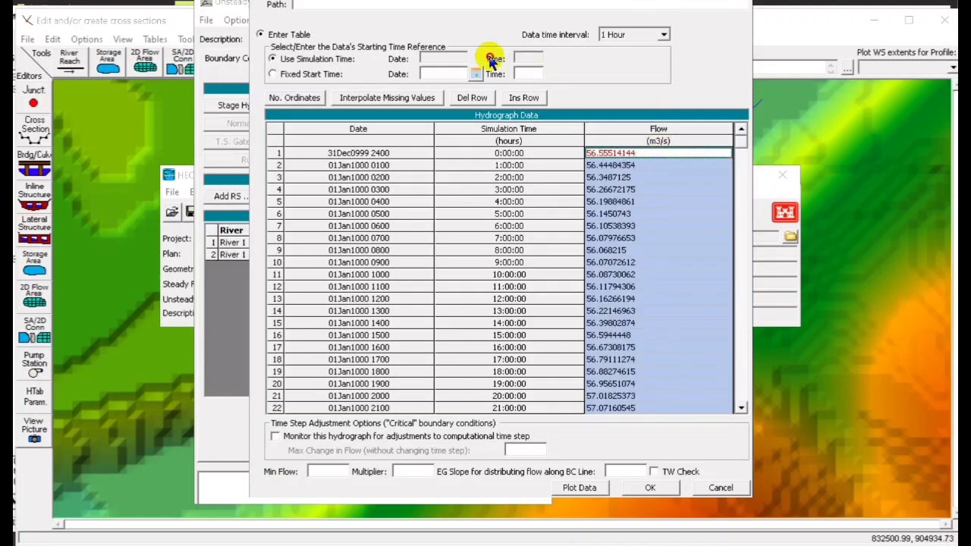
Step: Give the flow hydrograph a fixed start time with date 15Dec2015 and time 2400
left_click(283, 74)
left_click(430, 74)
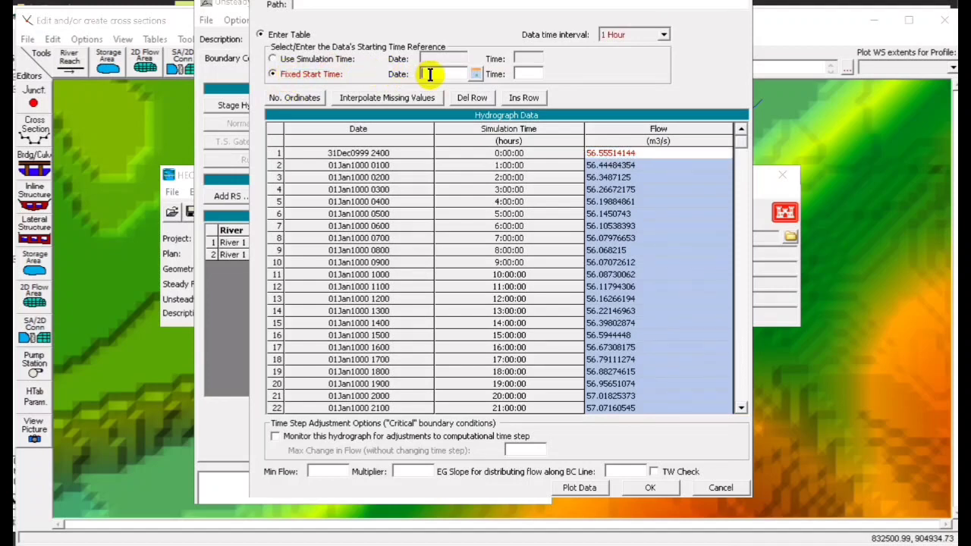
type("15Dec2015")
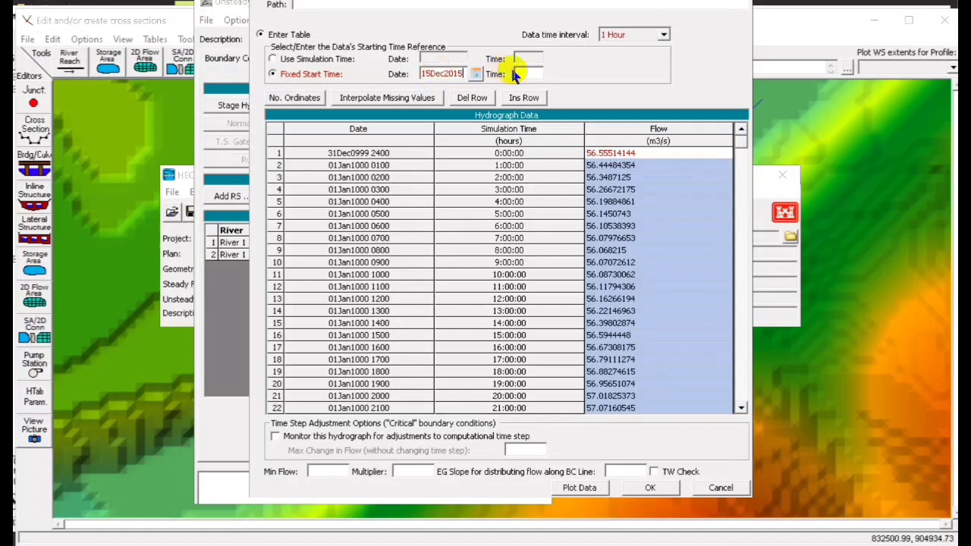
left_click(519, 74)
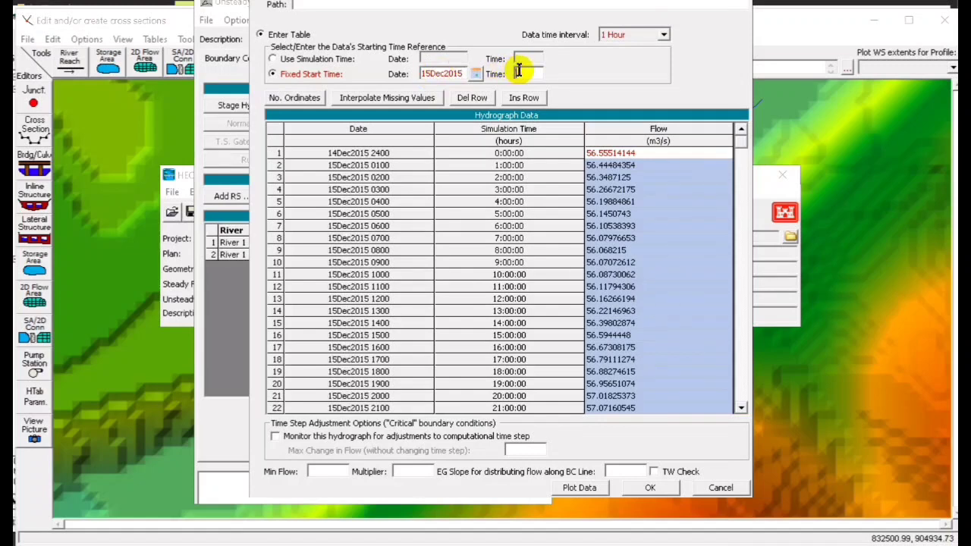
type("2400")
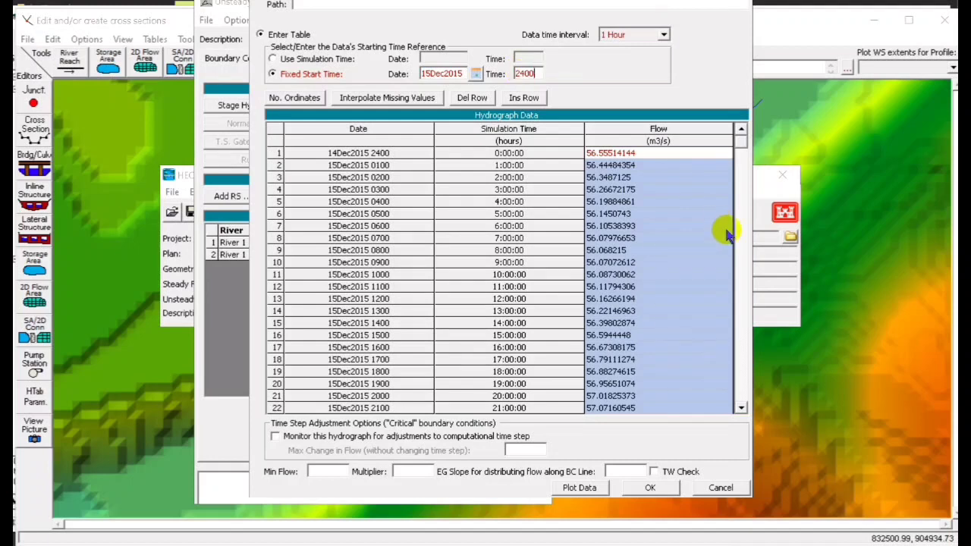
Step: Review the hydrograph table's rows and set the flow hydrograph's data time interval to 5 Minute
left_click(744, 408)
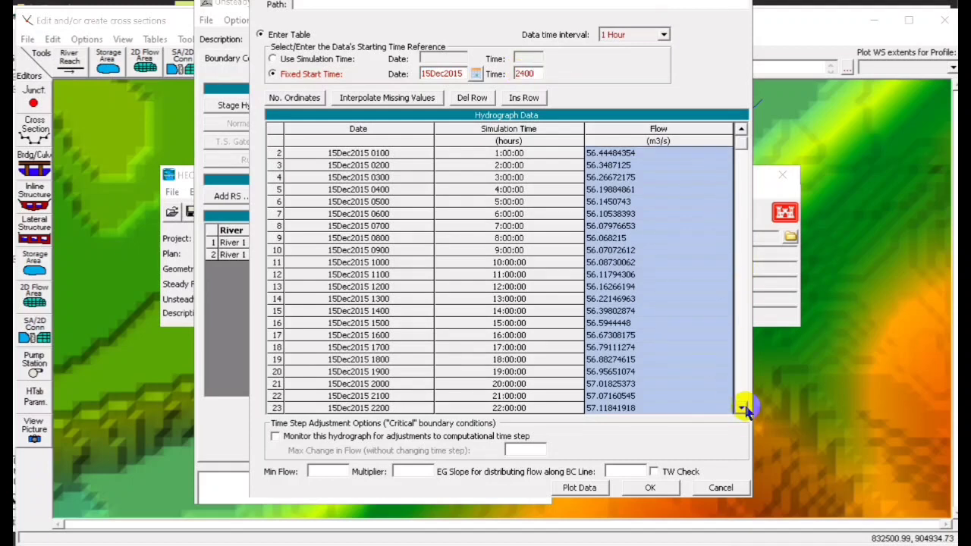
left_click_drag(744, 136, 740, 406)
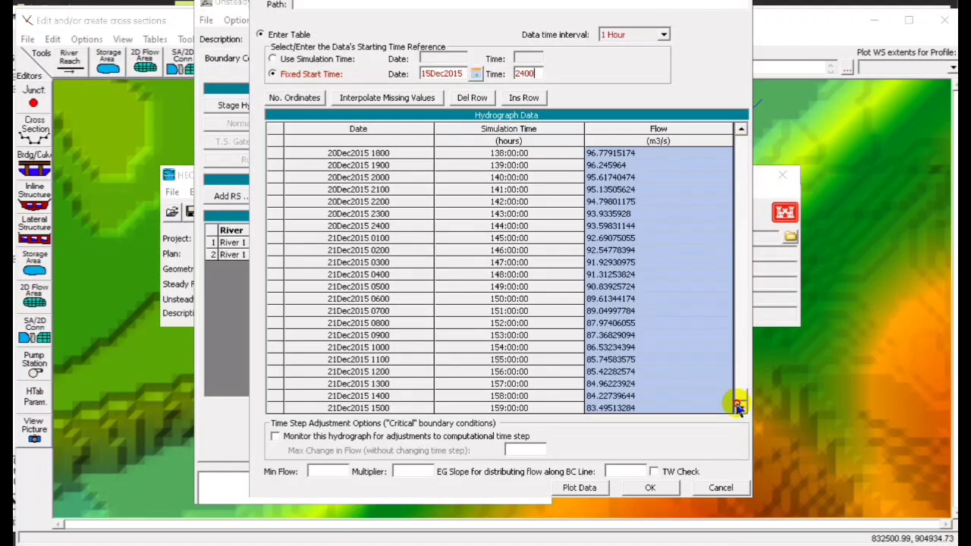
left_click_drag(740, 406, 729, 130)
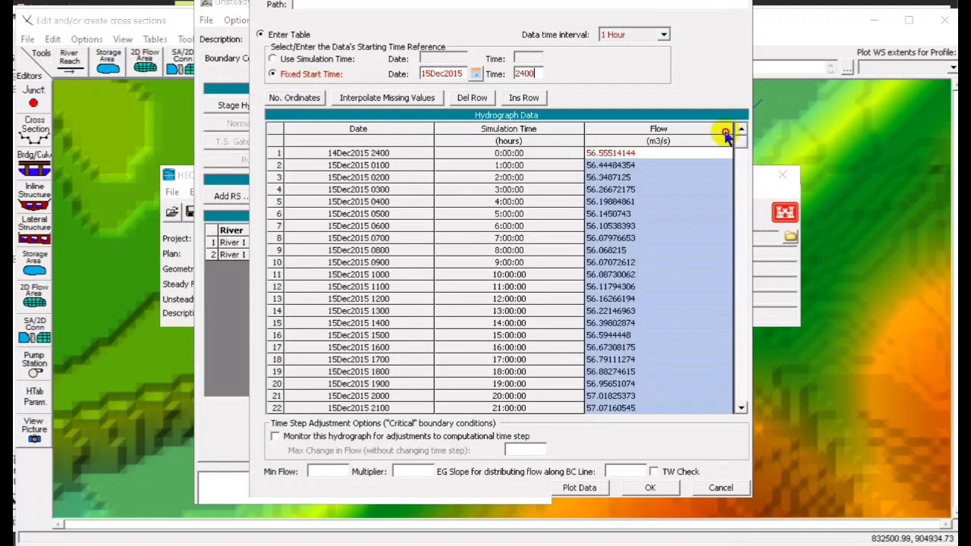
left_click(664, 35)
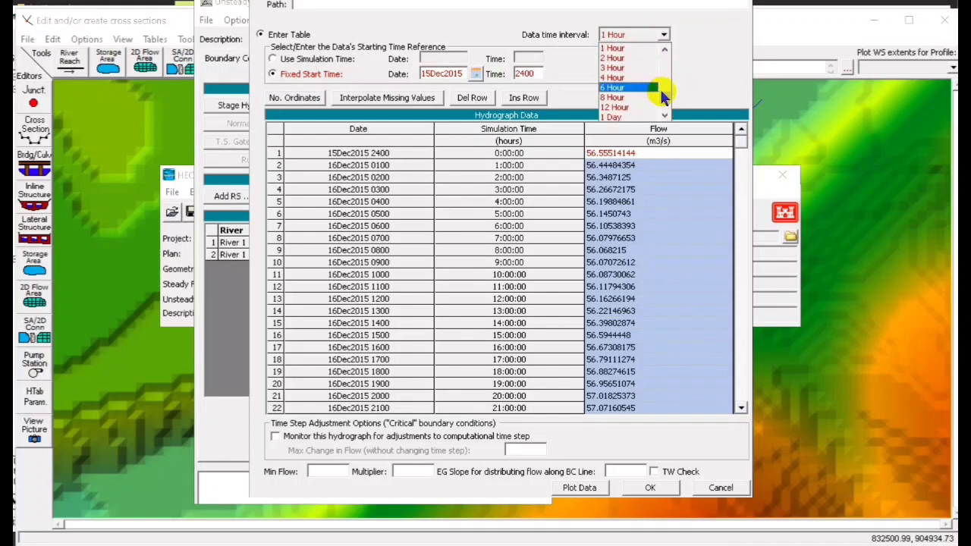
left_click_drag(665, 97, 664, 80)
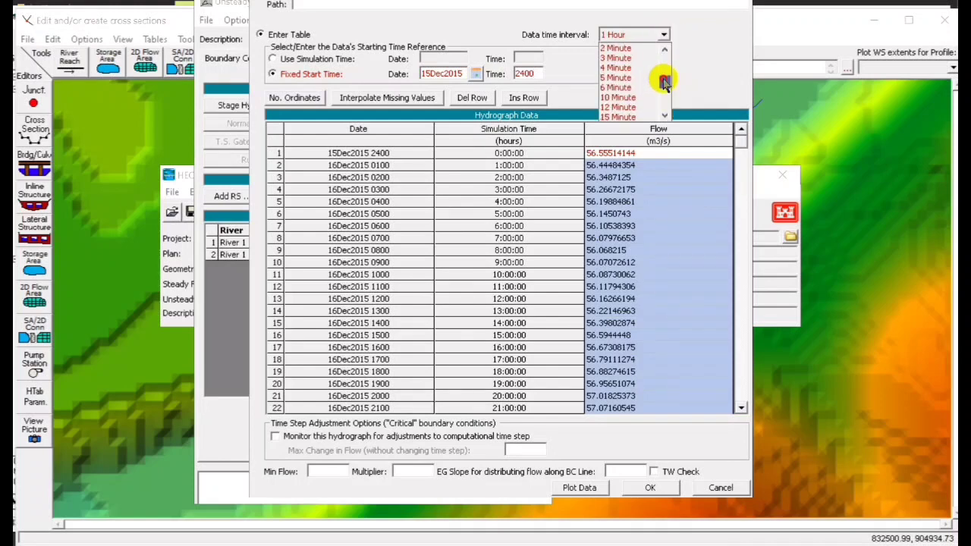
left_click(624, 78)
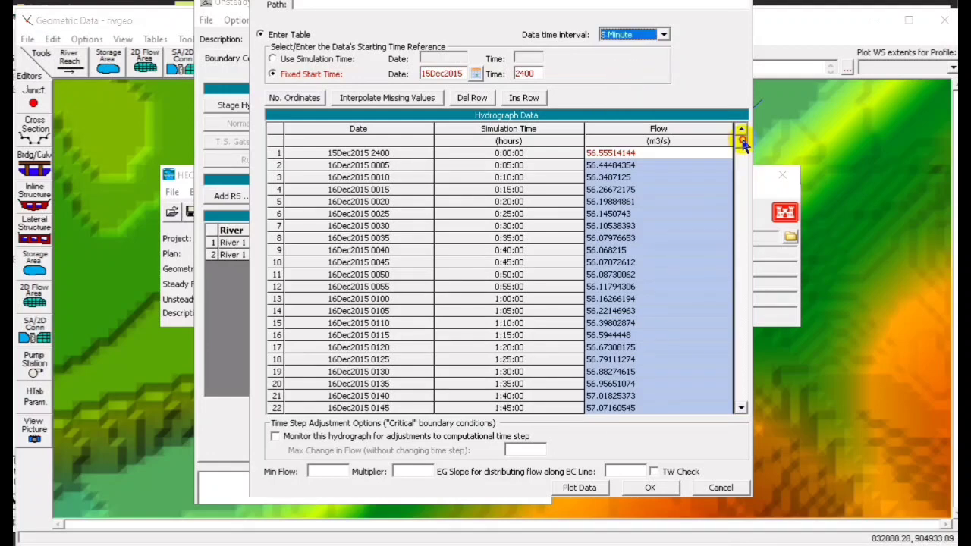
left_click_drag(742, 144, 727, 126)
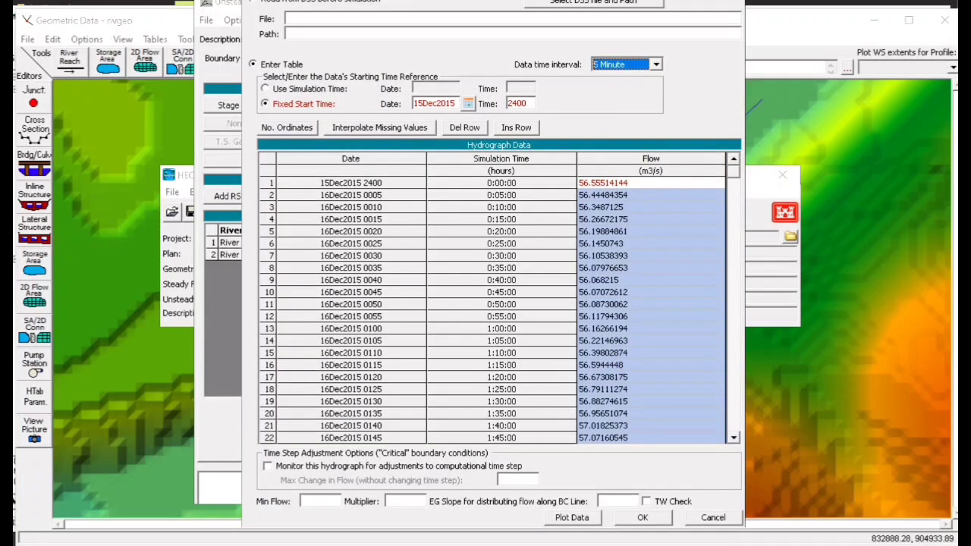
Step: Set the EG slope for distributing flow to 0.01 and the multiplier to .01, and accept the flow hydrograph
left_click(617, 498)
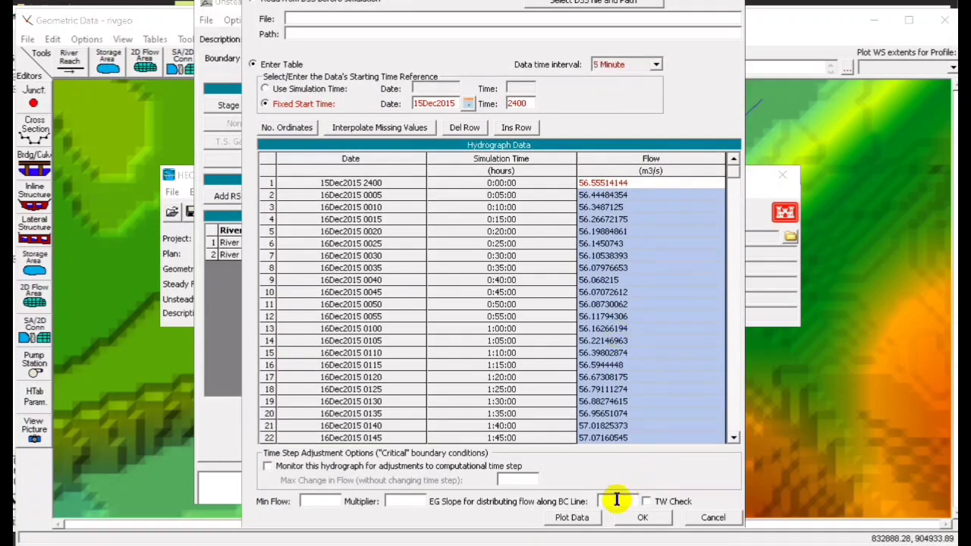
type("0.01")
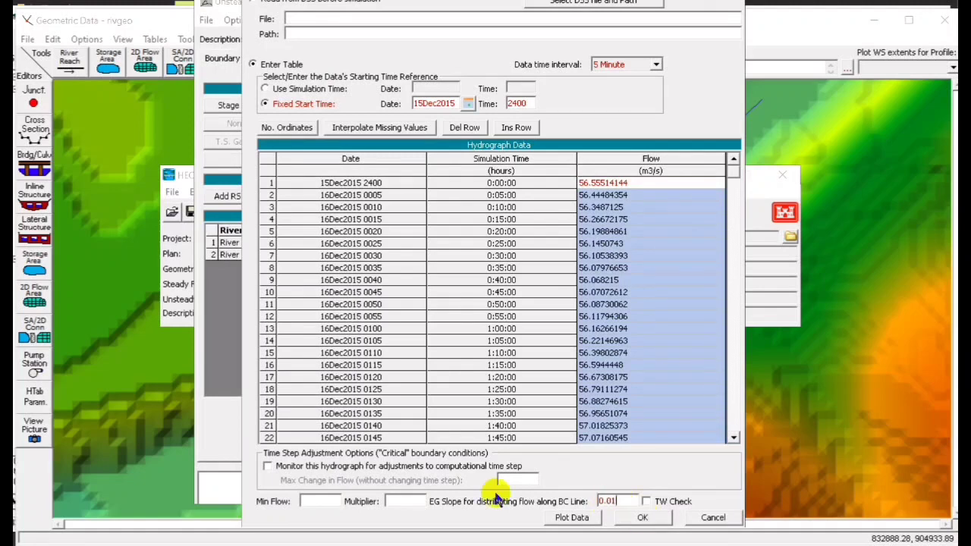
left_click(409, 498)
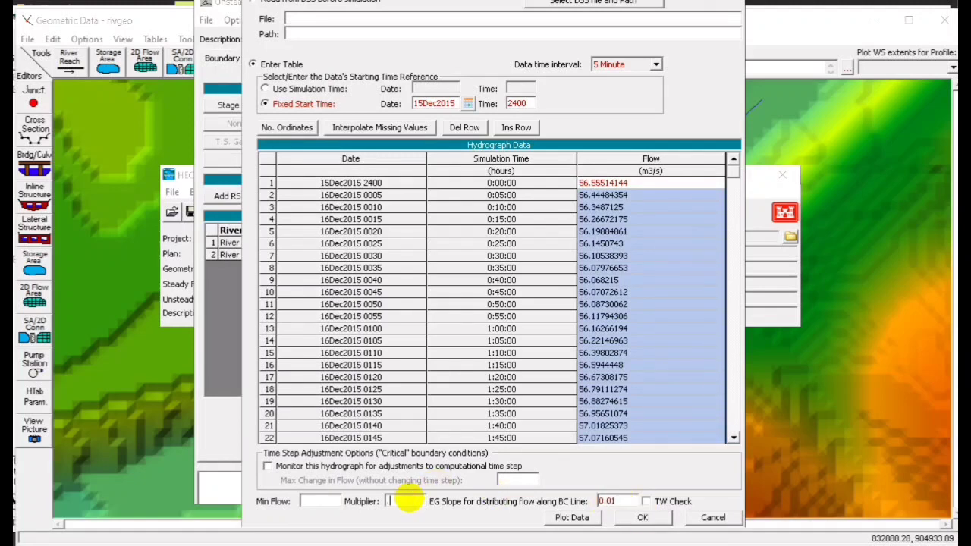
type(".01")
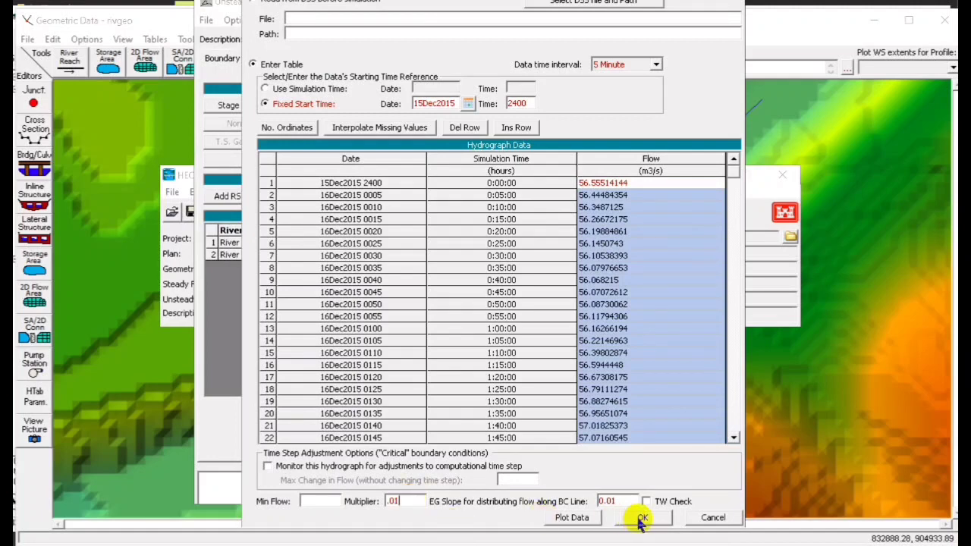
key("Left")
key("BackSpace")
left_click(642, 518)
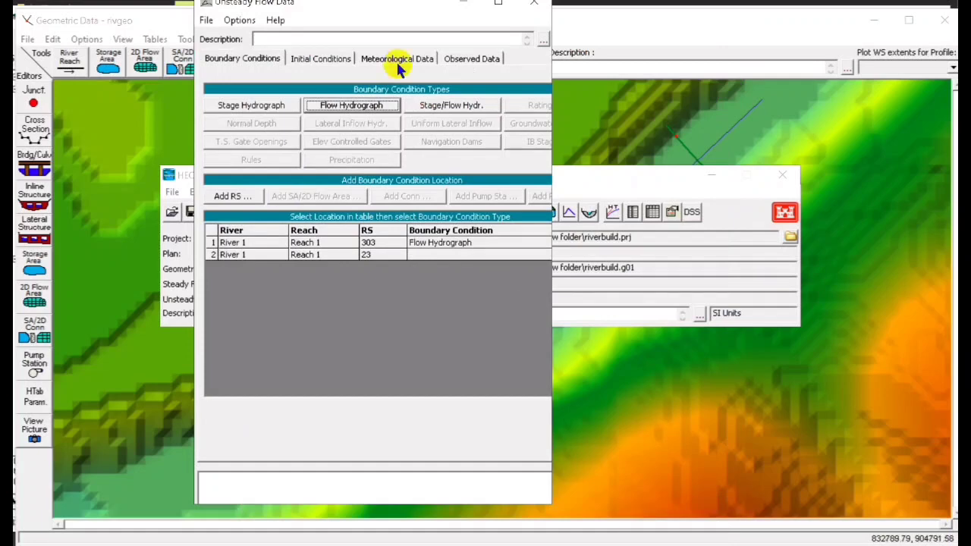
Step: Add a normal depth boundary condition at river station 23 with a friction slope of 0.01
left_click(433, 244)
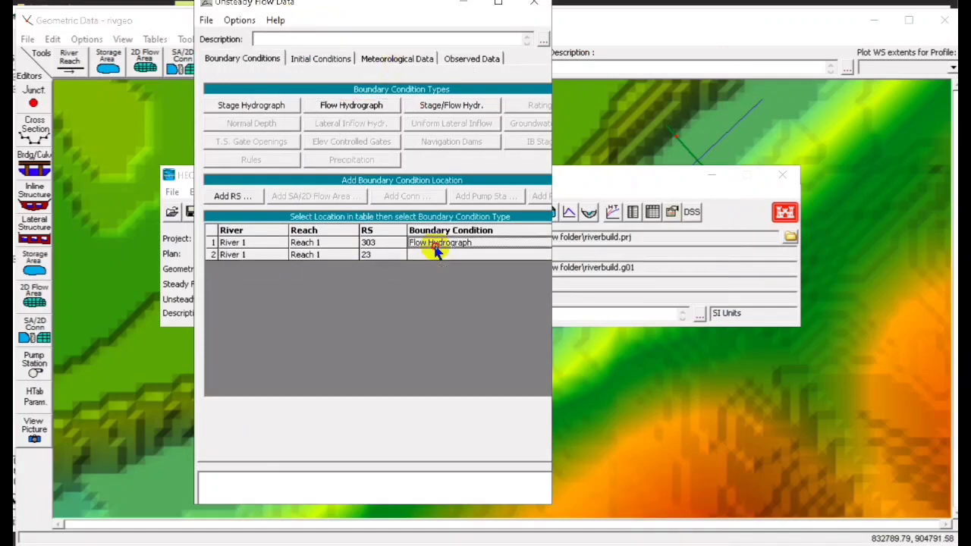
left_click(437, 255)
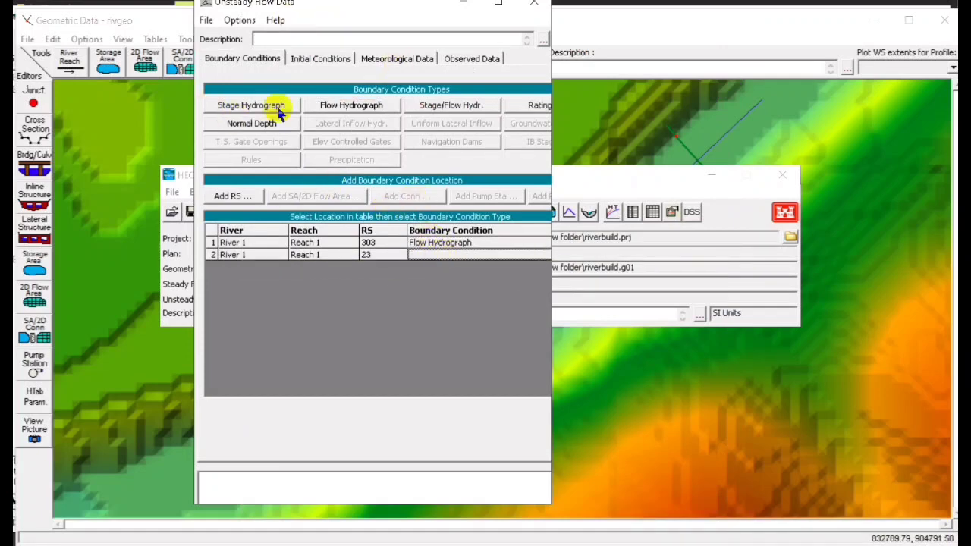
left_click(251, 124)
left_click(589, 219)
type("0")
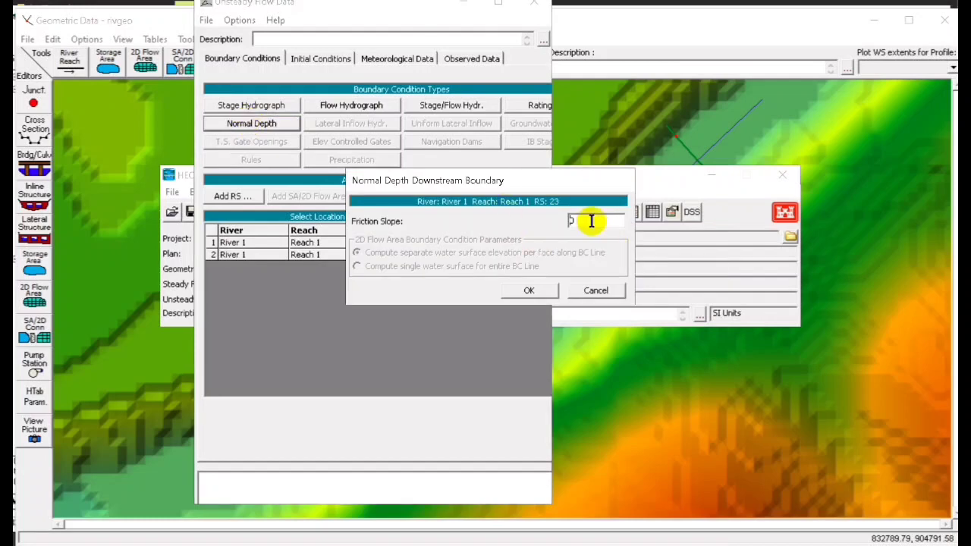
type(".01")
left_click(522, 291)
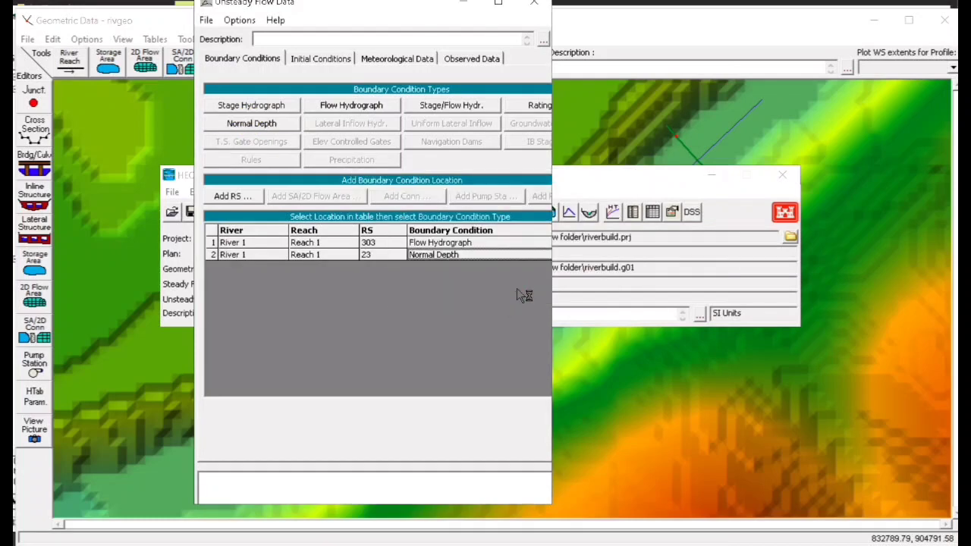
left_click(206, 20)
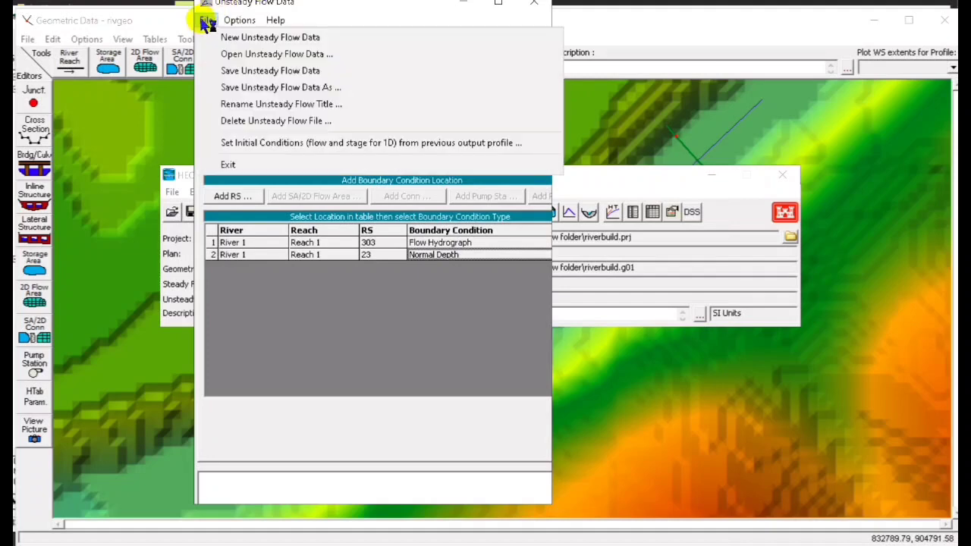
left_click(513, 31)
left_click(577, 23)
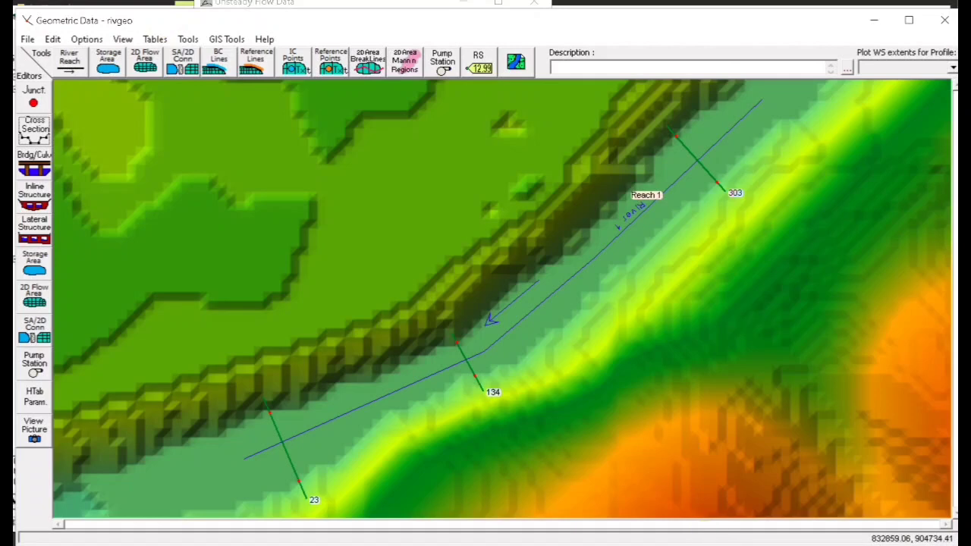
left_click(884, 496)
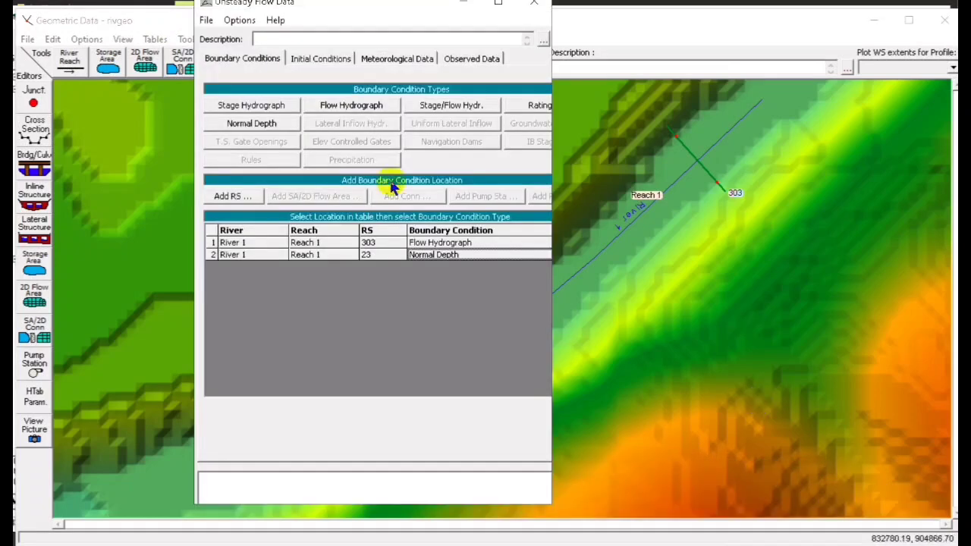
Step: Set the initial flow at river station 303 to .01 and save the unsteady flow data as rivunstd
left_click(312, 58)
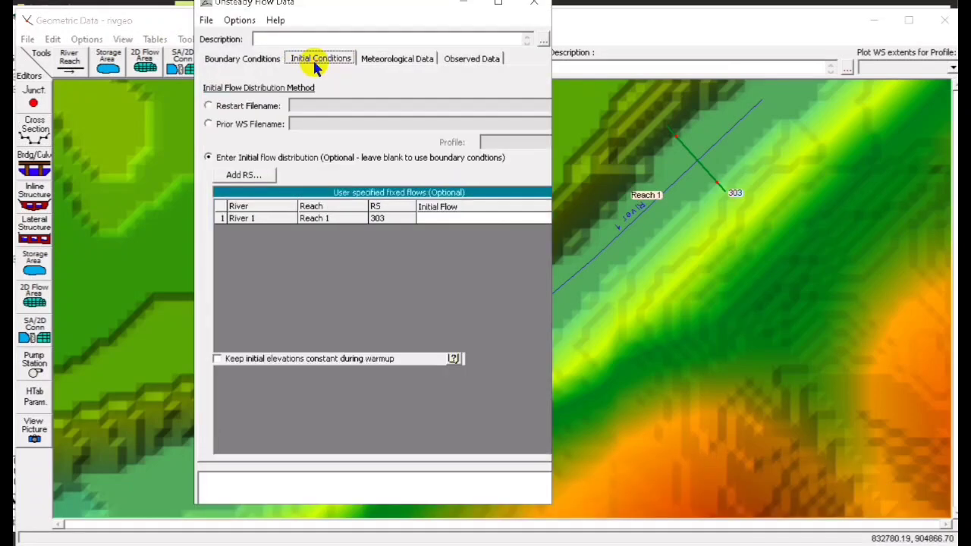
left_click(450, 218)
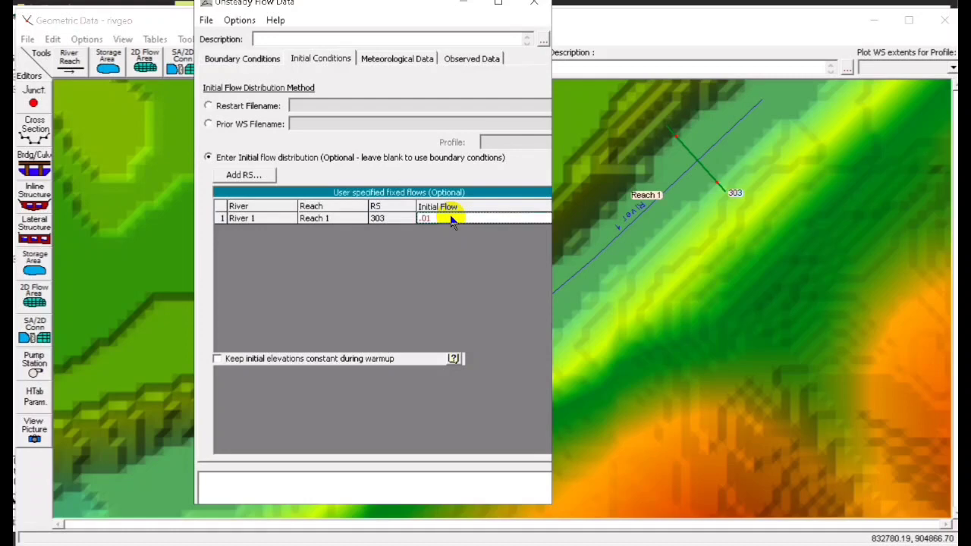
left_click(206, 20)
left_click(228, 71)
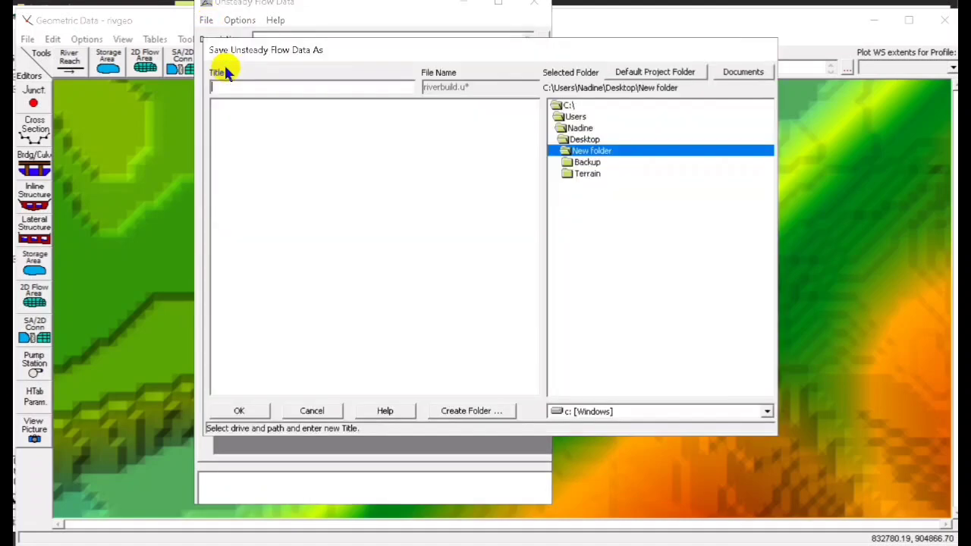
left_click(225, 87)
type("rivunstd")
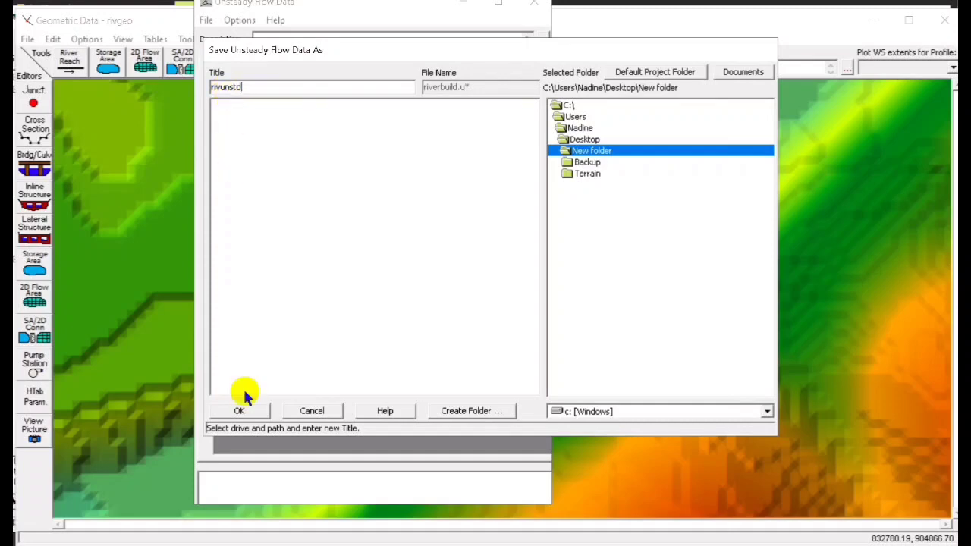
left_click(240, 411)
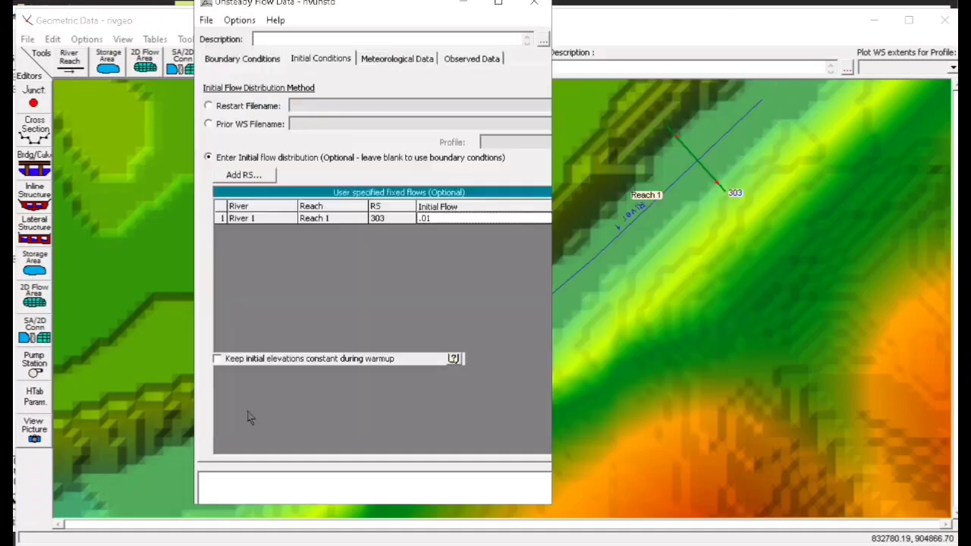
left_click(205, 21)
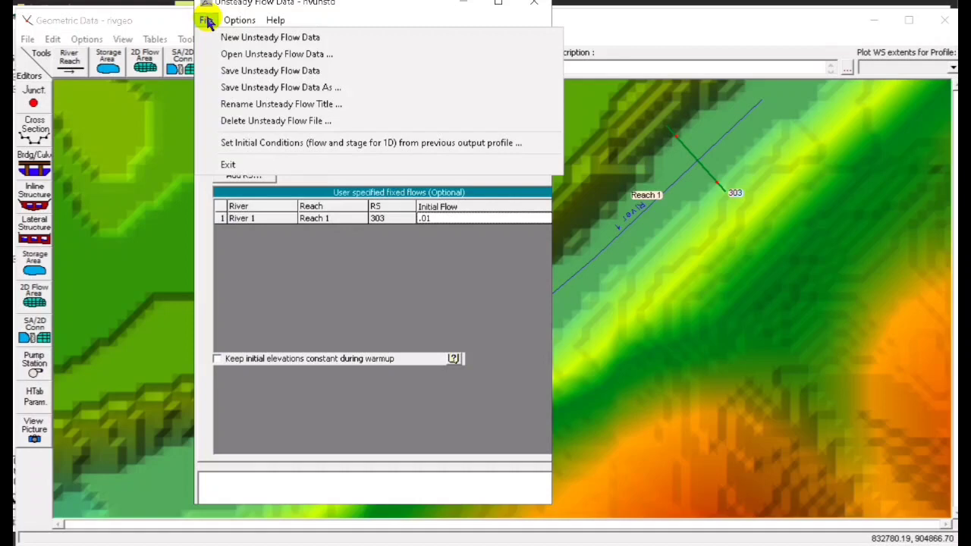
left_click(232, 71)
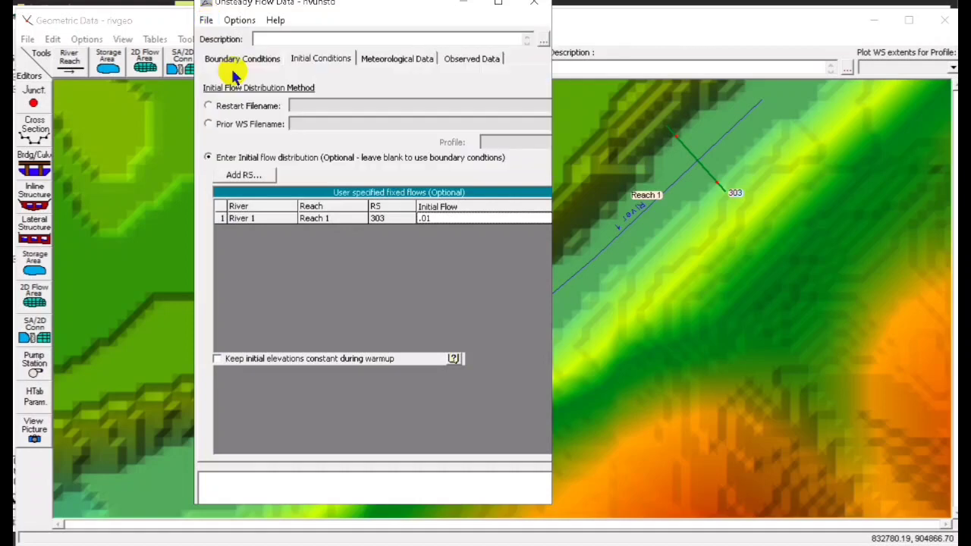
Step: Close the unsteady flow data editor and open the unsteady flow analysis from the main HEC-RAS window
left_click(538, 5)
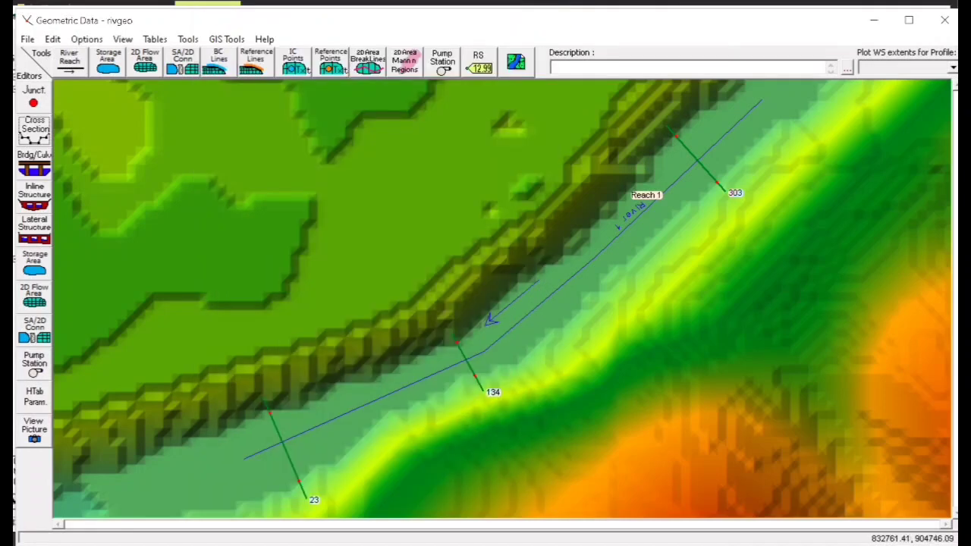
left_click(649, 522)
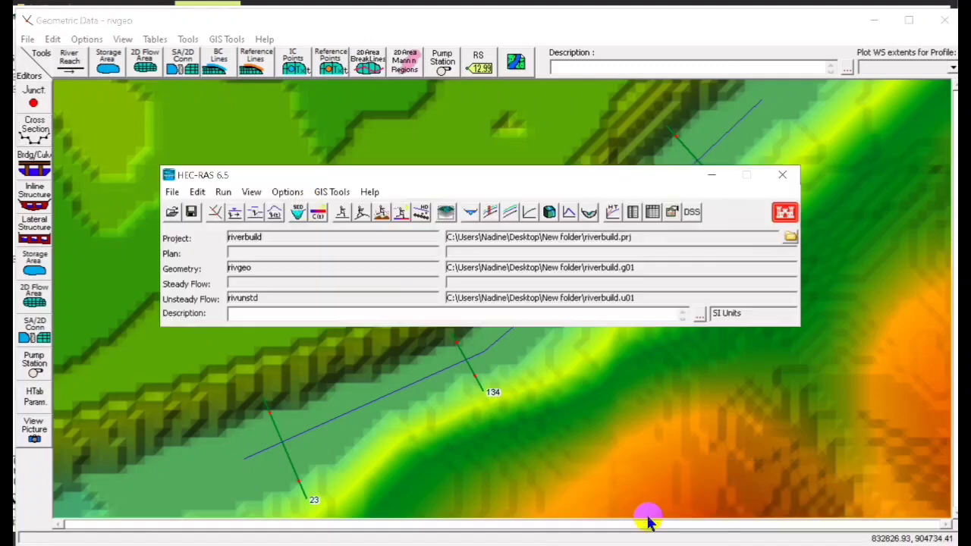
left_click(221, 192)
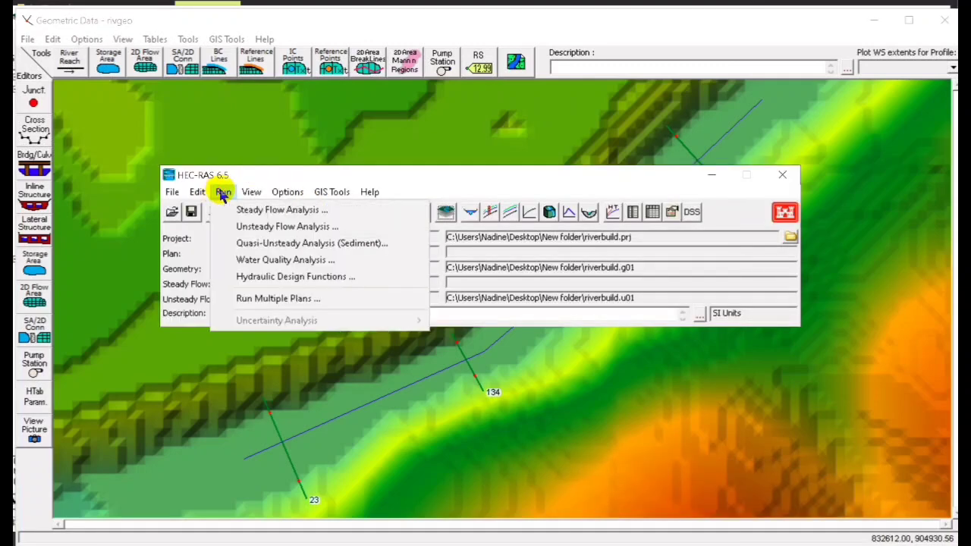
left_click(242, 226)
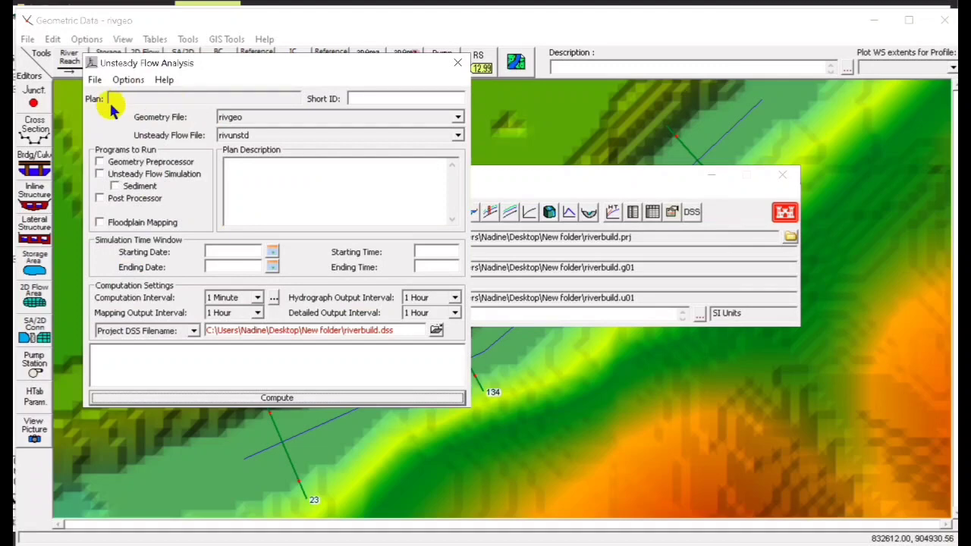
Step: Enable the geometry preprocessor, unsteady flow simulation and post processor, and set the simulation window from 15Dec2015 2400 to 16Dec2015 1315
left_click(99, 161)
left_click(100, 174)
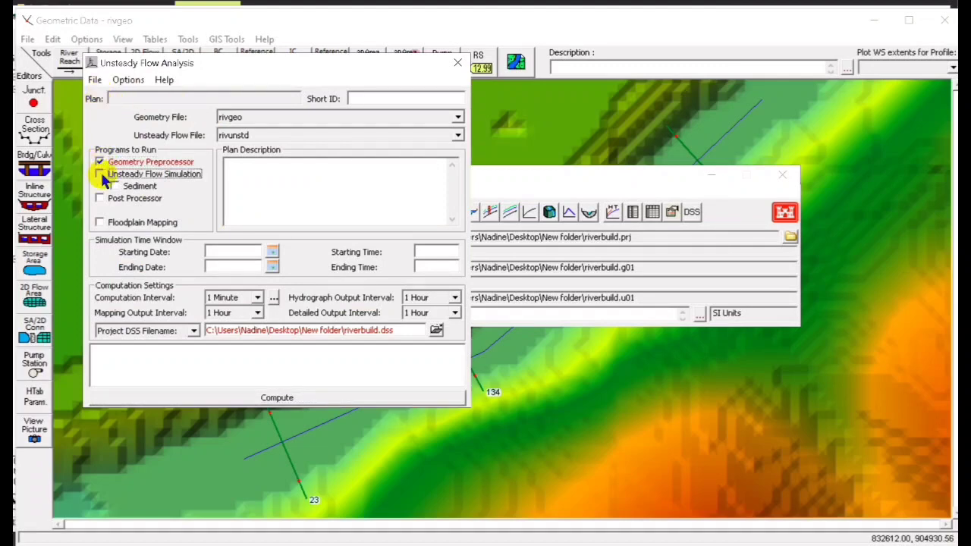
left_click(100, 199)
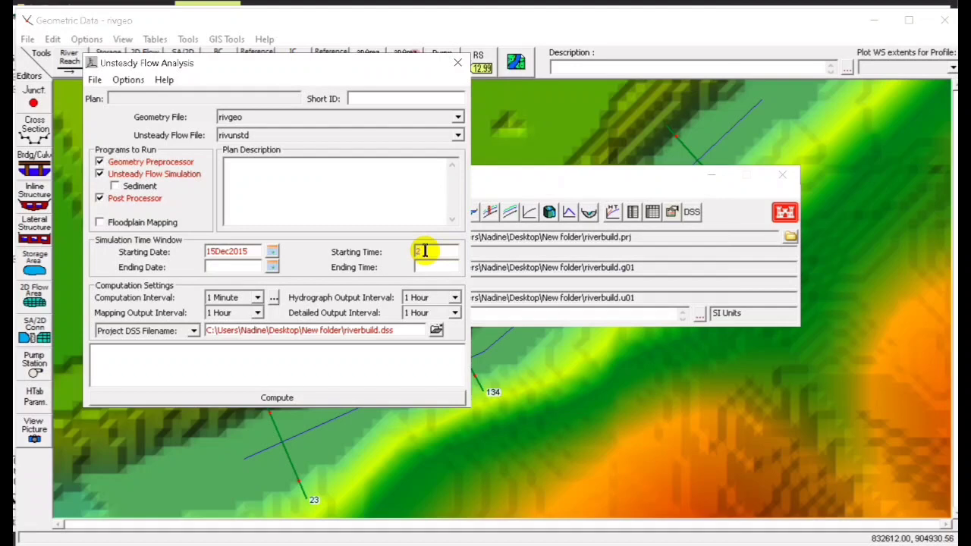
left_click(219, 264)
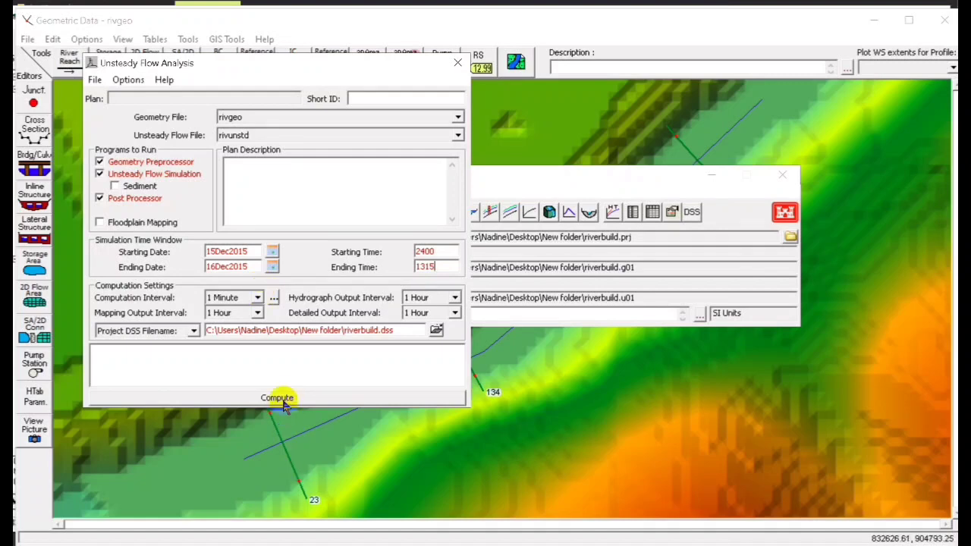
Step: In the unsteady computation options and tolerances, set 1 warm up time step and a warm up time step of 1 hour
left_click(128, 80)
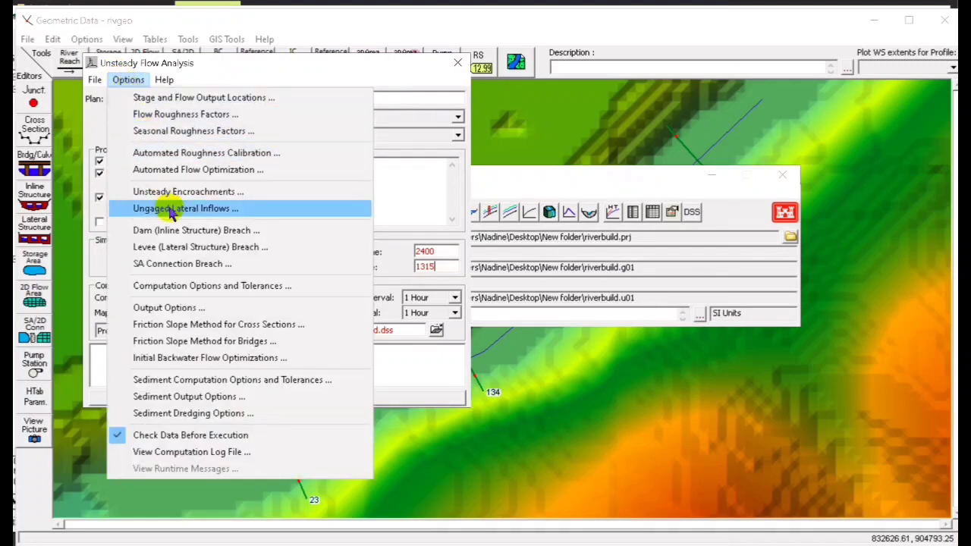
left_click(189, 286)
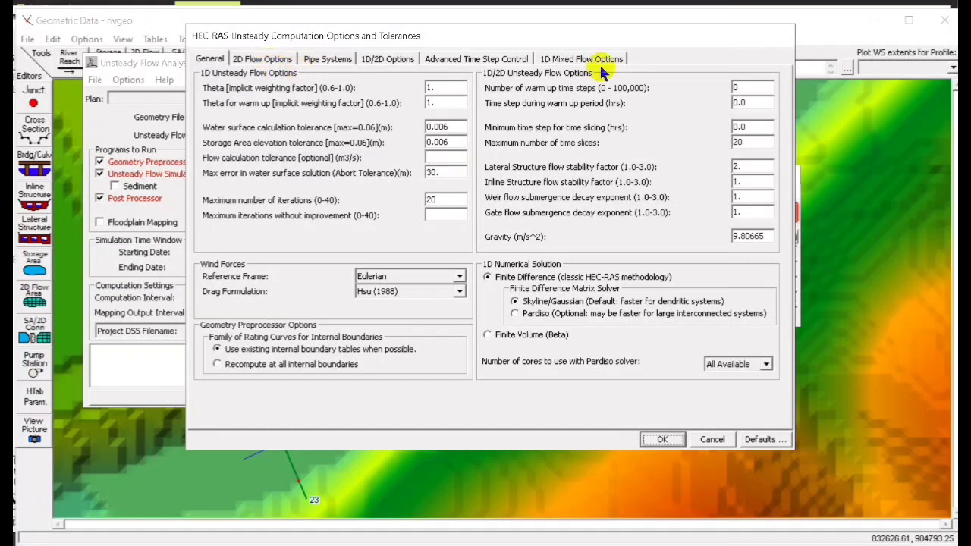
double_click(745, 87)
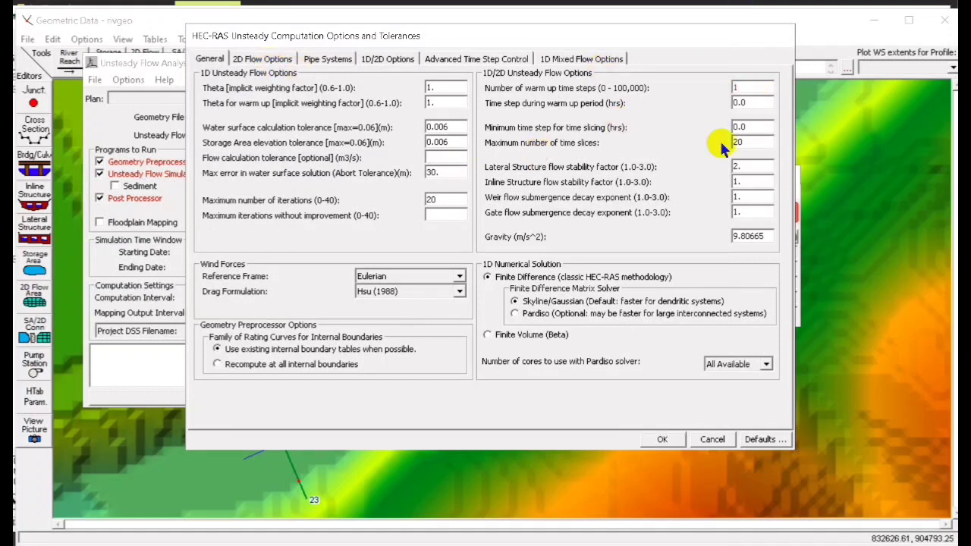
double_click(747, 103)
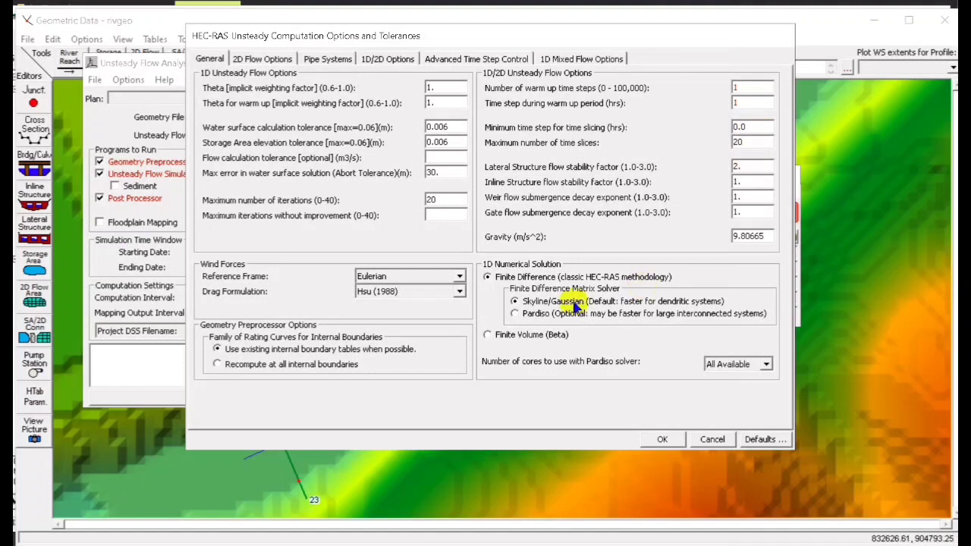
left_click(664, 440)
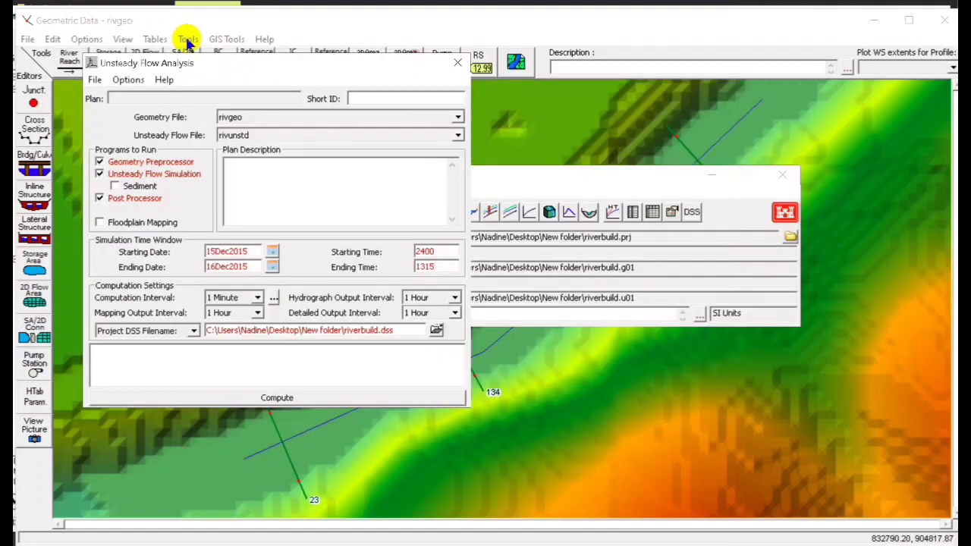
Step: Set the 2D flow initial conditions time to 2 hours in the unsteady computation options and tolerances
left_click(126, 82)
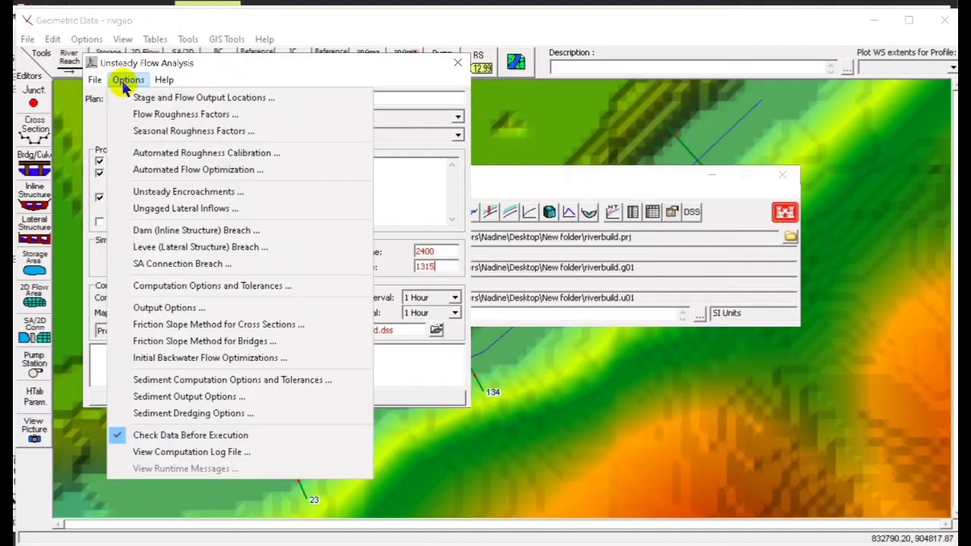
left_click(195, 286)
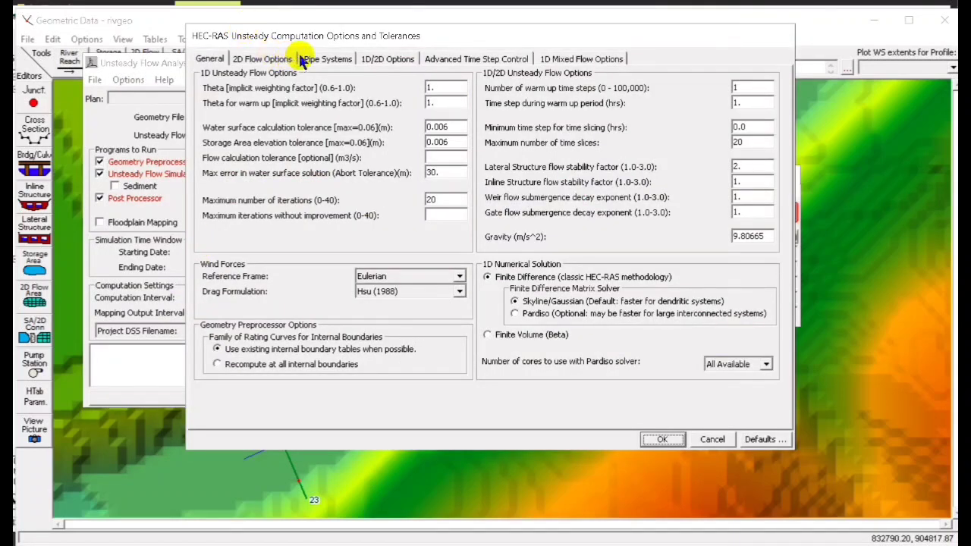
left_click(311, 61)
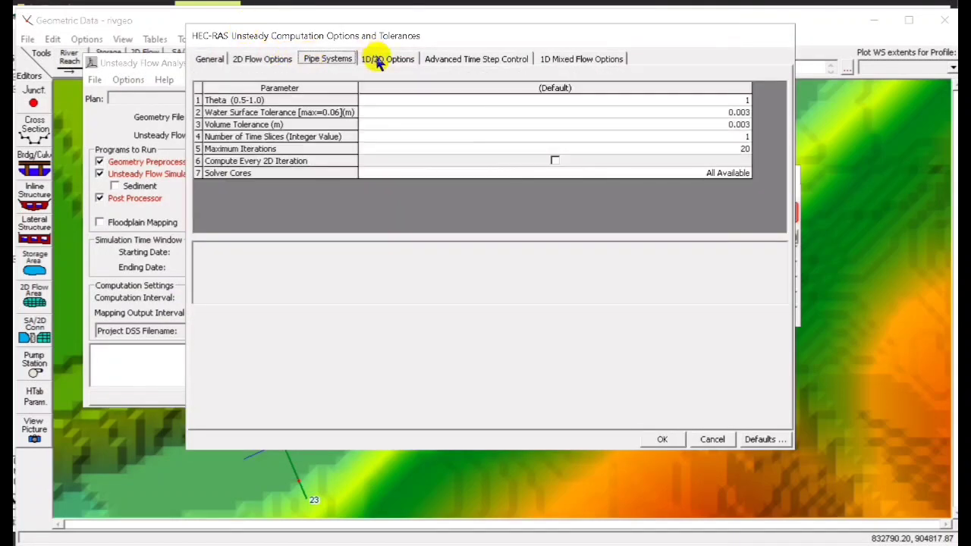
left_click(375, 59)
left_click_drag(433, 76, 415, 82)
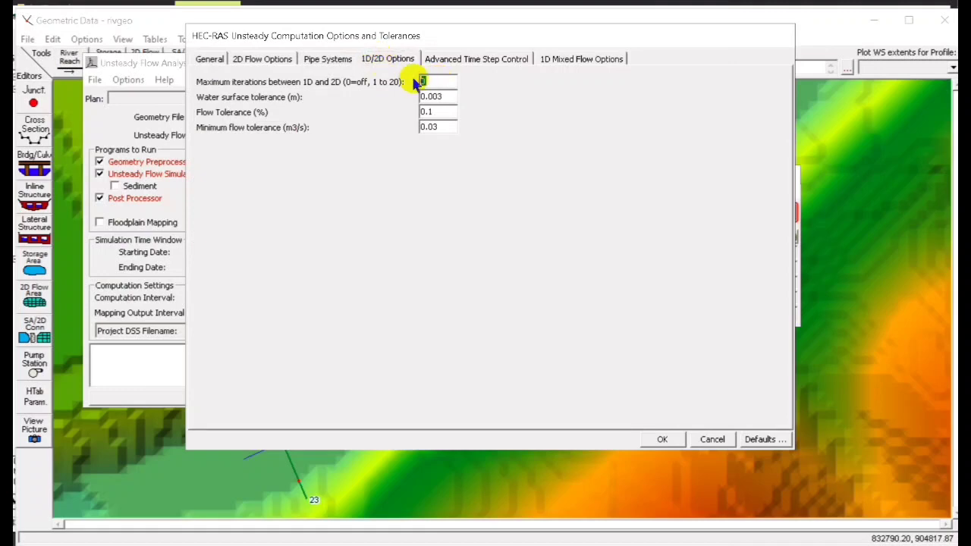
left_click(210, 60)
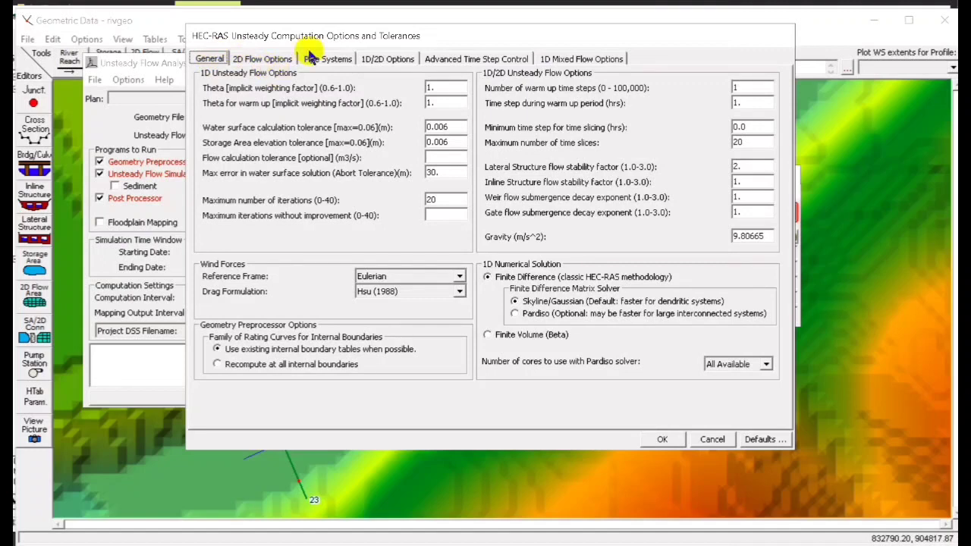
left_click(285, 61)
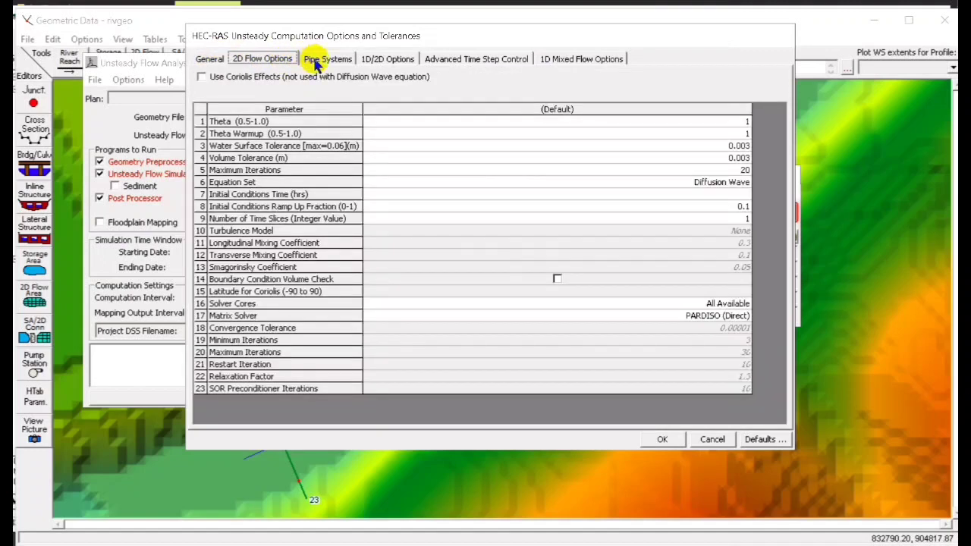
left_click(742, 195)
type("2")
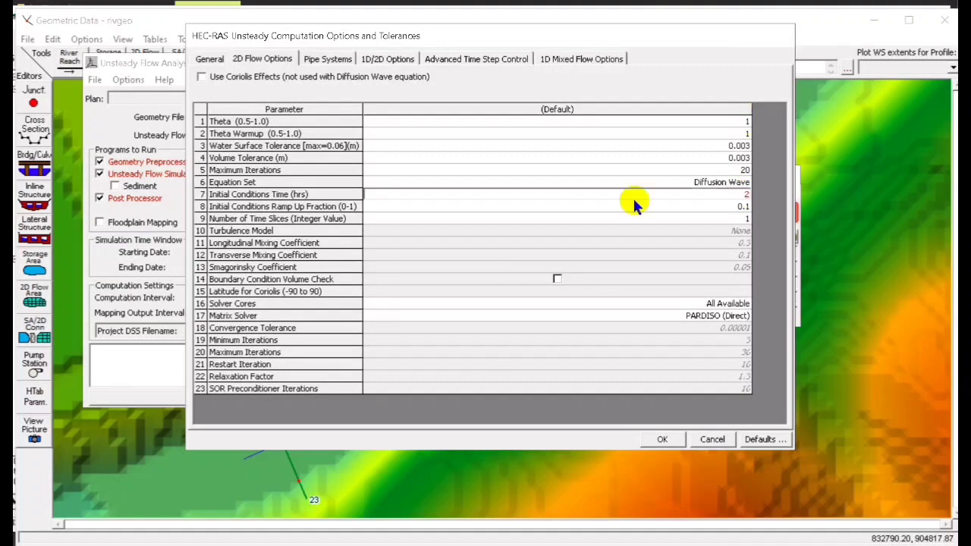
left_click(662, 438)
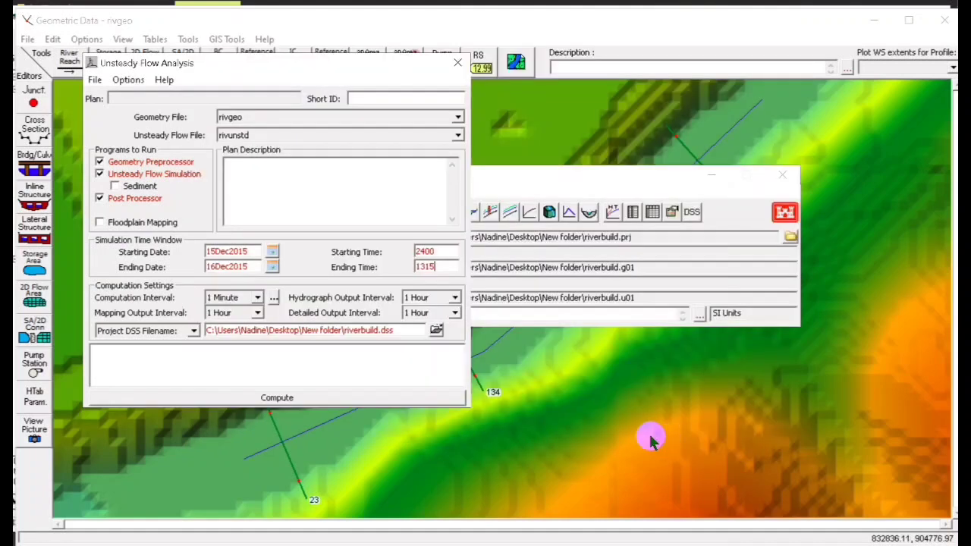
Step: Save the unsteady flow plan with the title riv and the short plan identifier riv
left_click(95, 81)
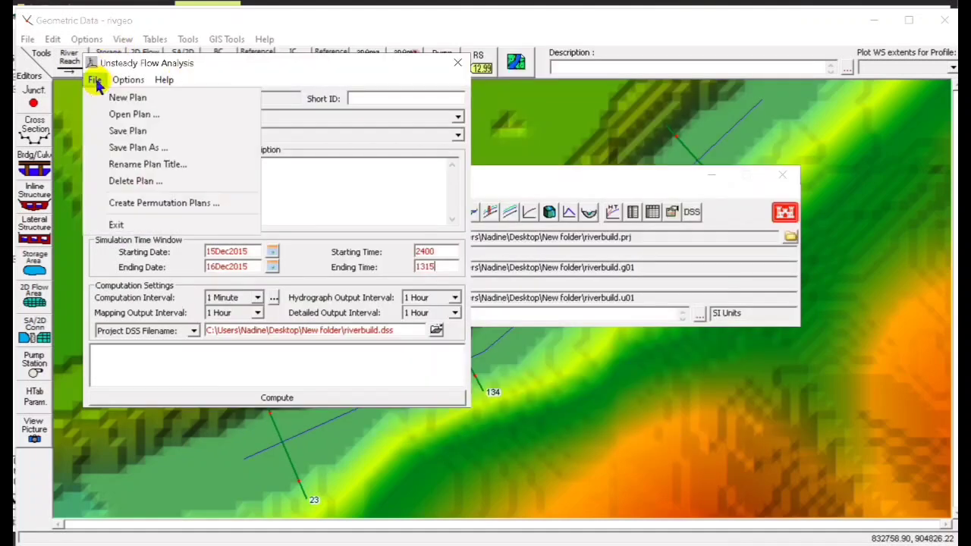
left_click(110, 131)
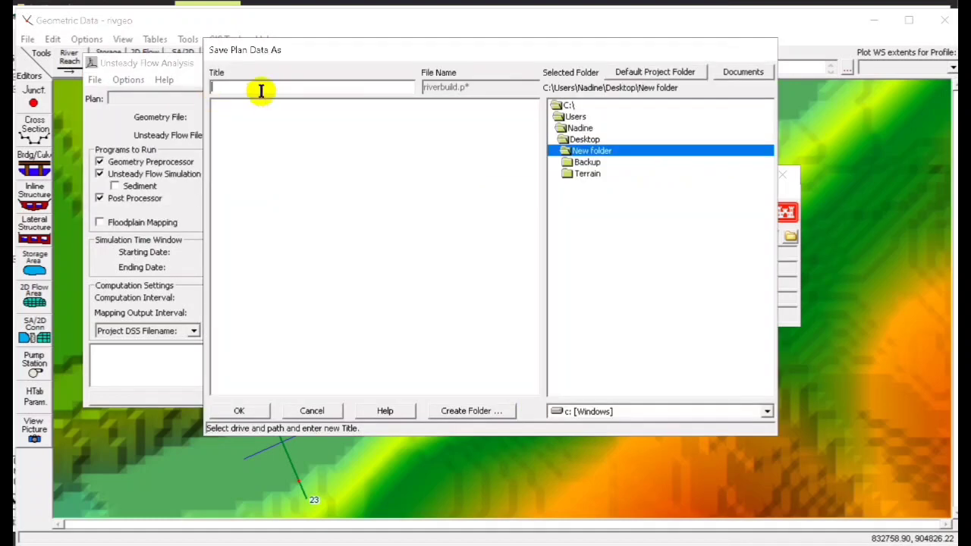
type("riv")
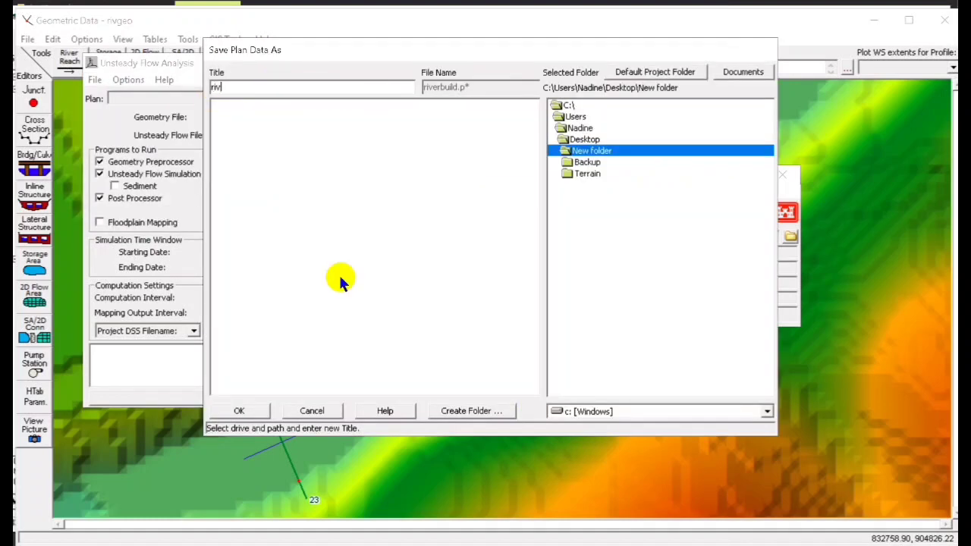
left_click(240, 410)
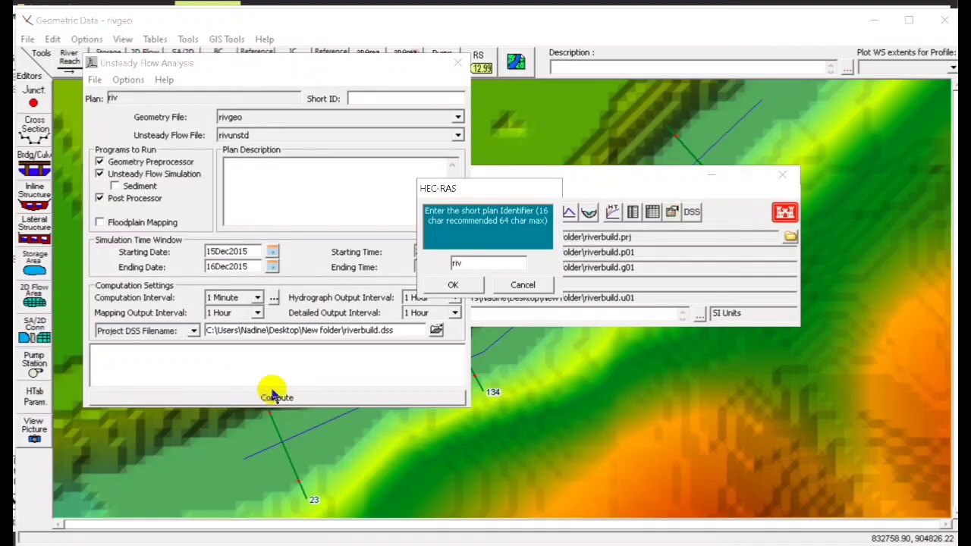
left_click(446, 284)
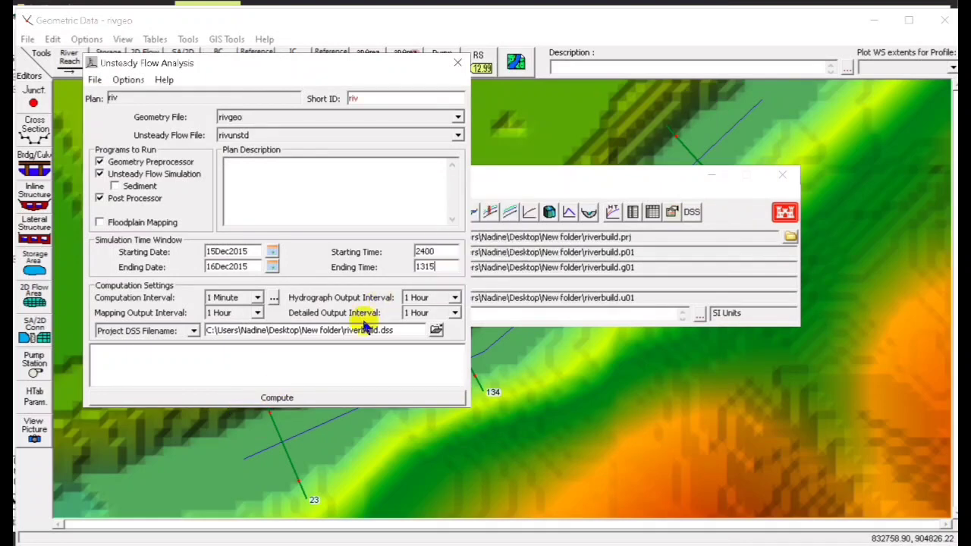
Step: Compute the unsteady flow plan riv and close the computations window once the run is done
left_click(287, 396)
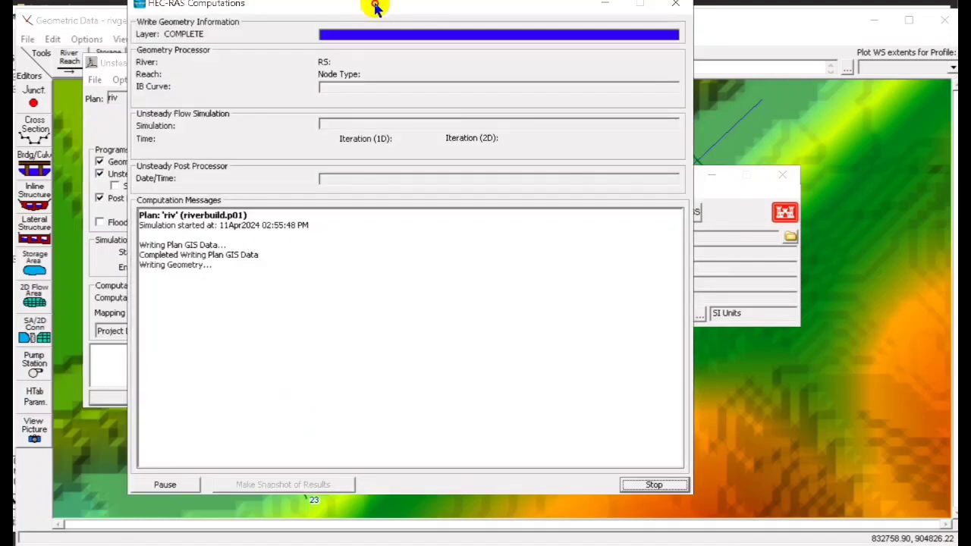
left_click_drag(373, 2, 372, 24)
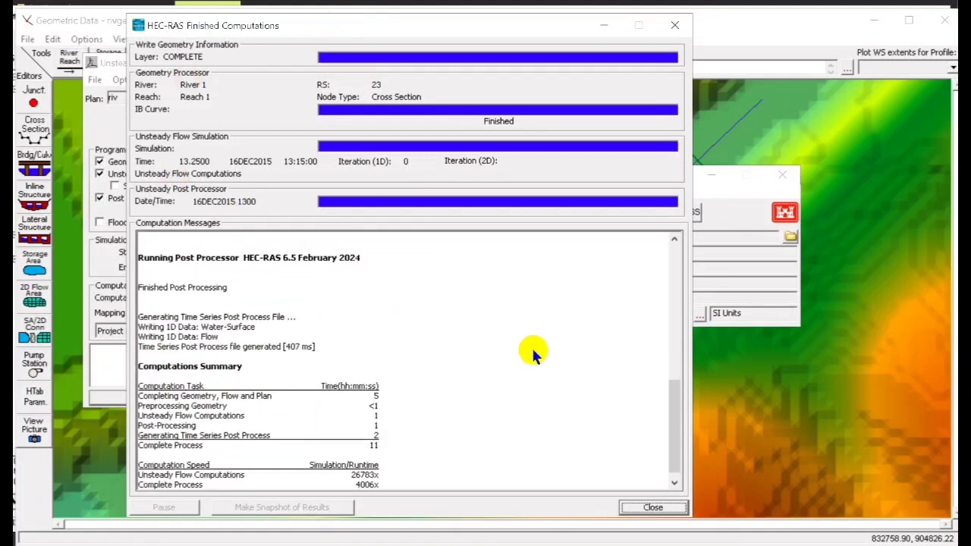
left_click_drag(673, 422, 678, 493)
left_click(656, 507)
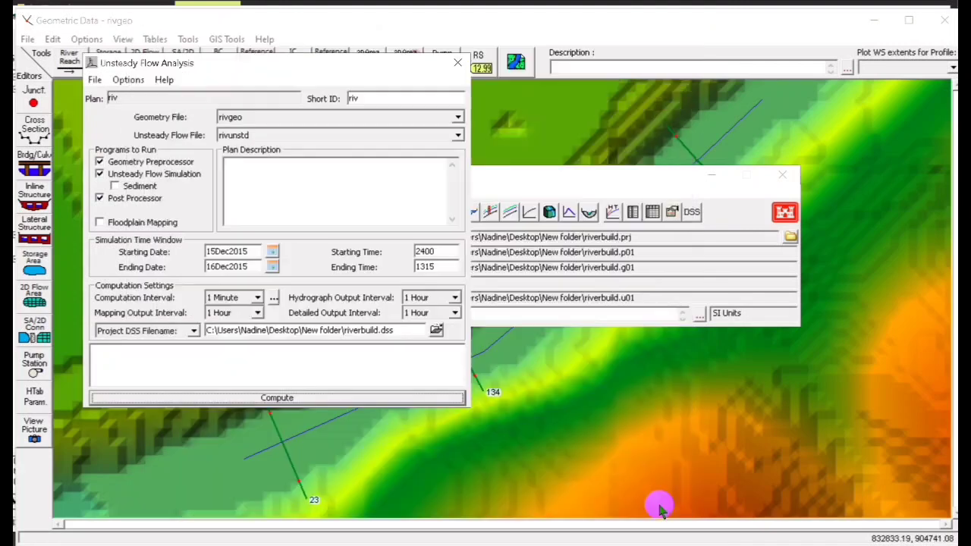
Step: Switch to RAS Mapper, hide the geometries and show the maximum depth layer of the riv results
left_click(525, 31)
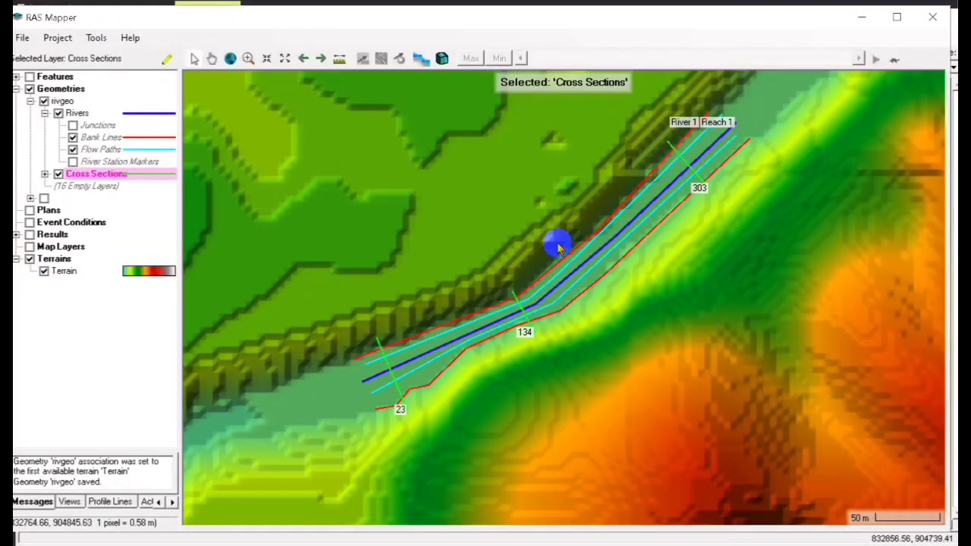
left_click(29, 89)
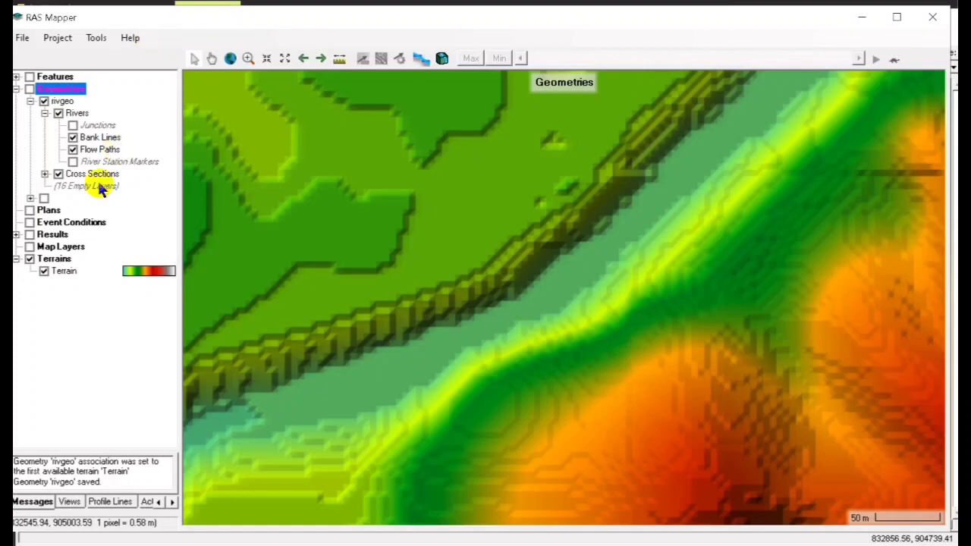
left_click(29, 234)
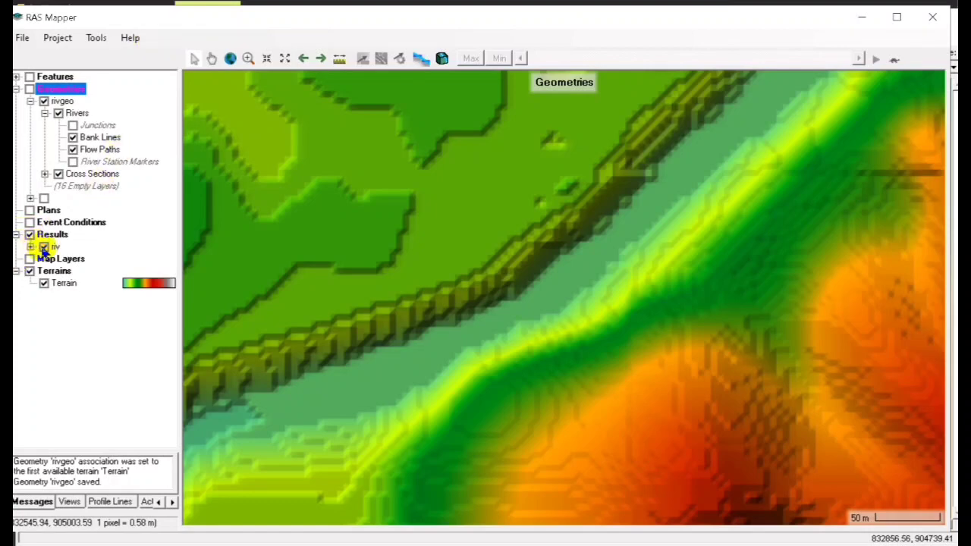
left_click(31, 247)
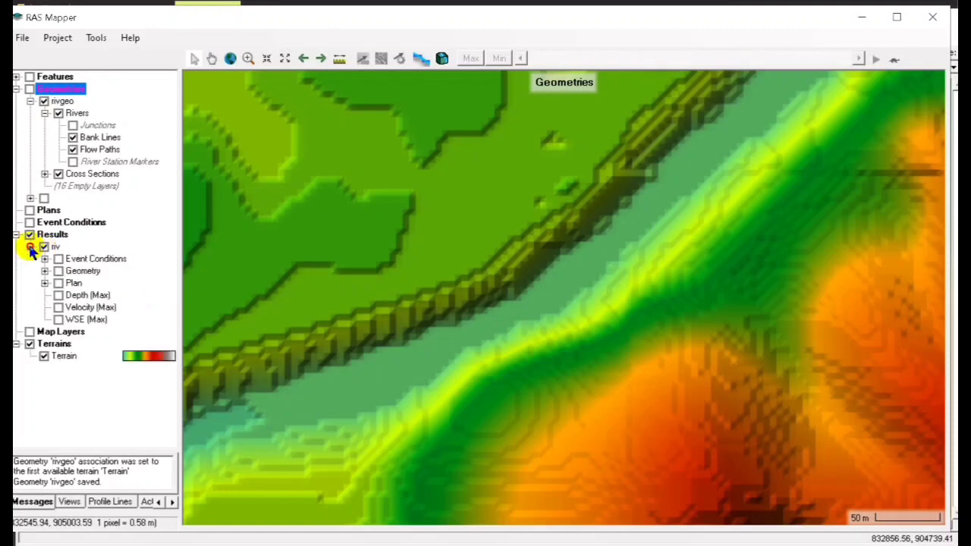
left_click(59, 295)
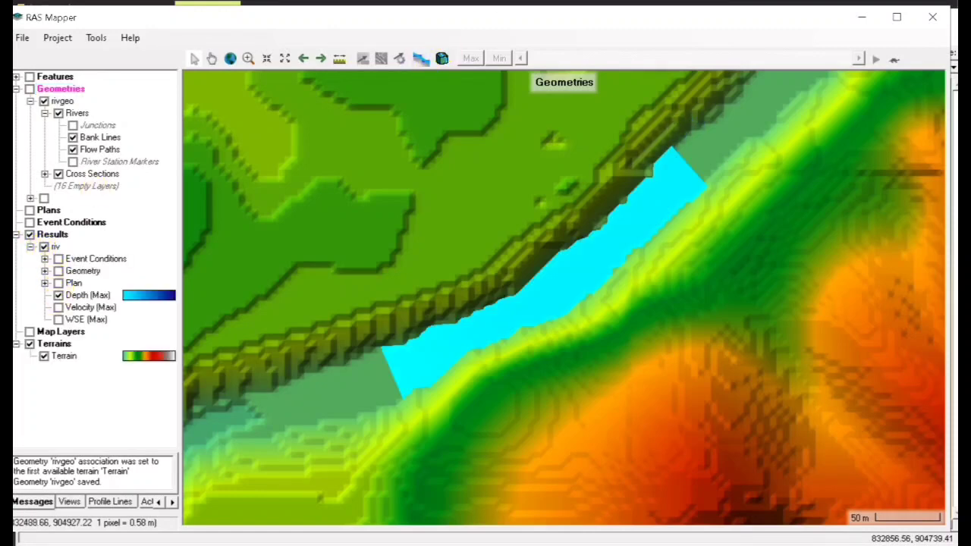
Step: Select the riv Depth result layer, play its animation over the simulation period and pause it
left_click(98, 294)
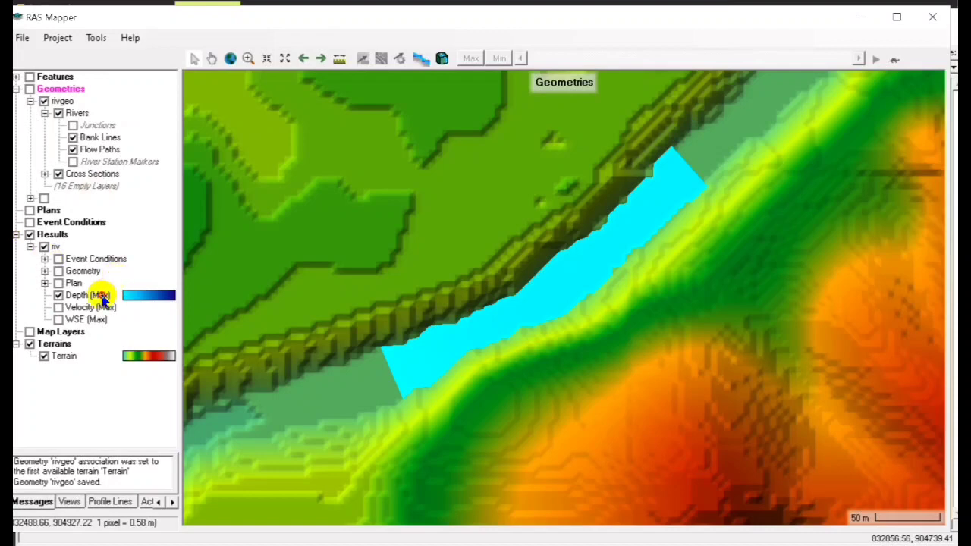
left_click(878, 60)
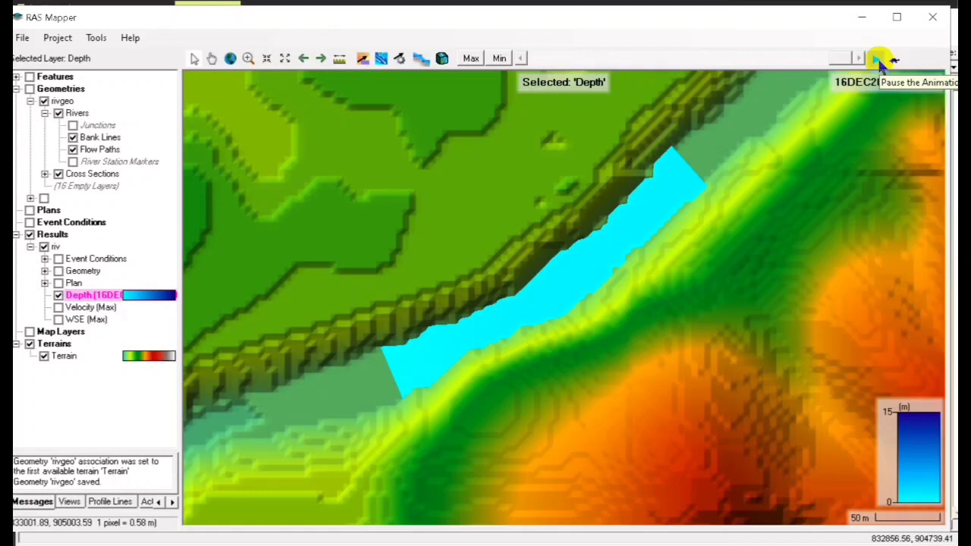
left_click(877, 60)
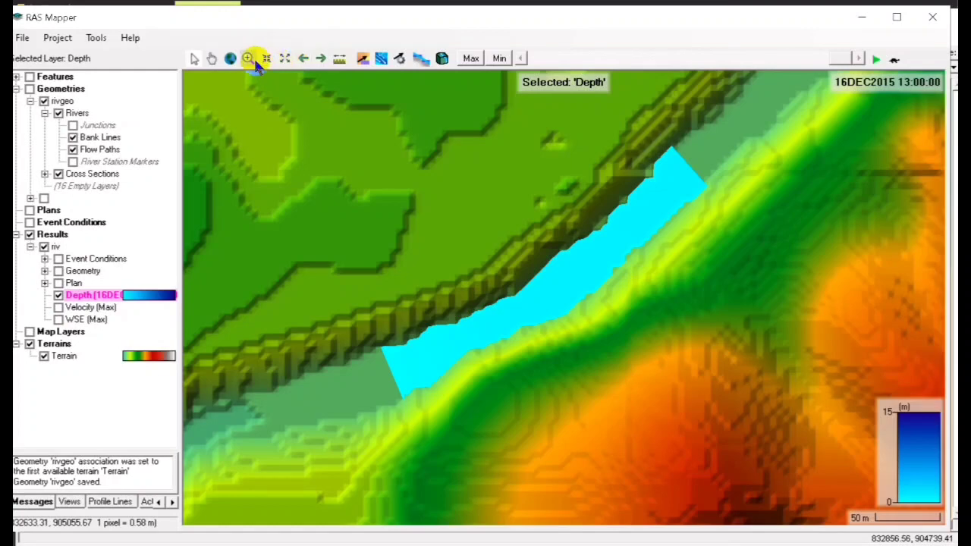
Step: Inspect the water depth along the river reach up close and set the displayed result time to 16DEC2015 08:00:00
mouse_move(586, 273)
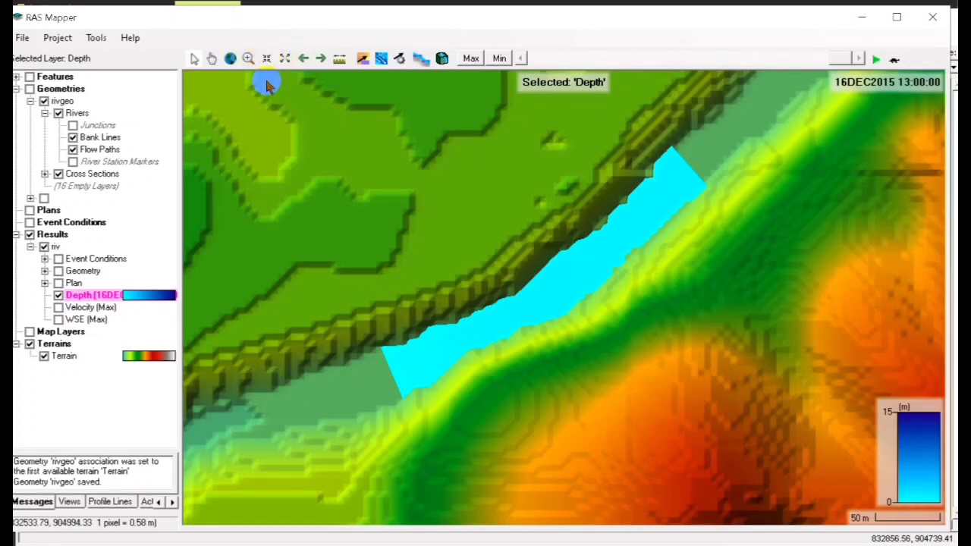
left_click(248, 58)
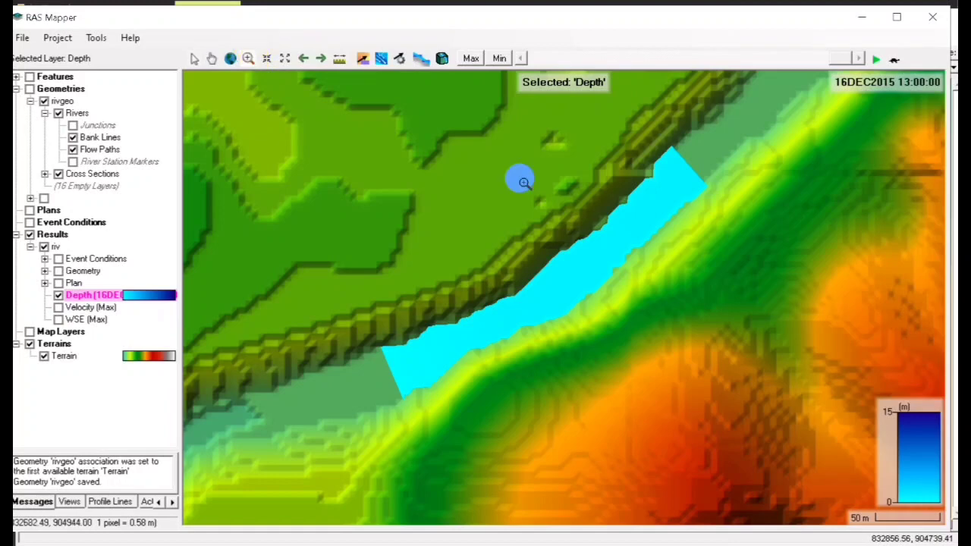
left_click(618, 289)
left_click(621, 292)
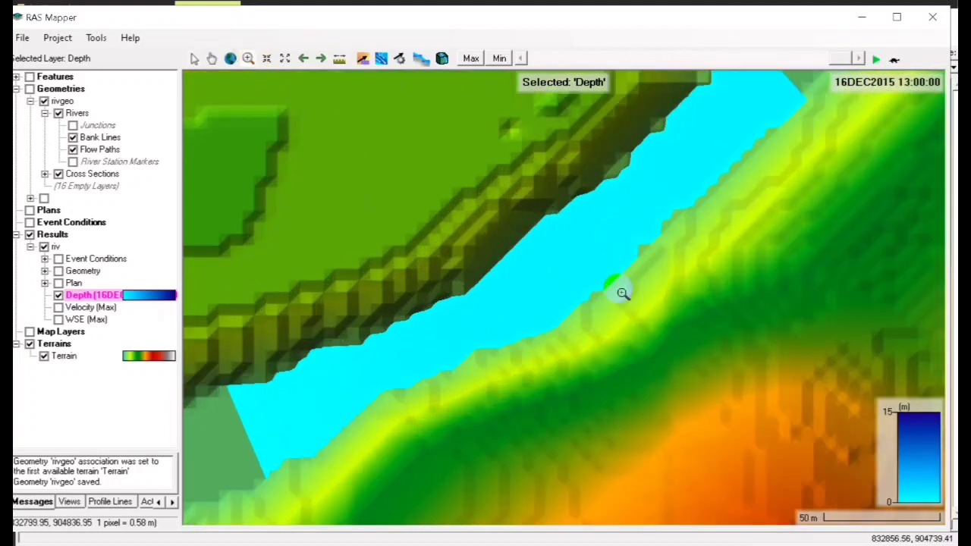
mouse_move(625, 270)
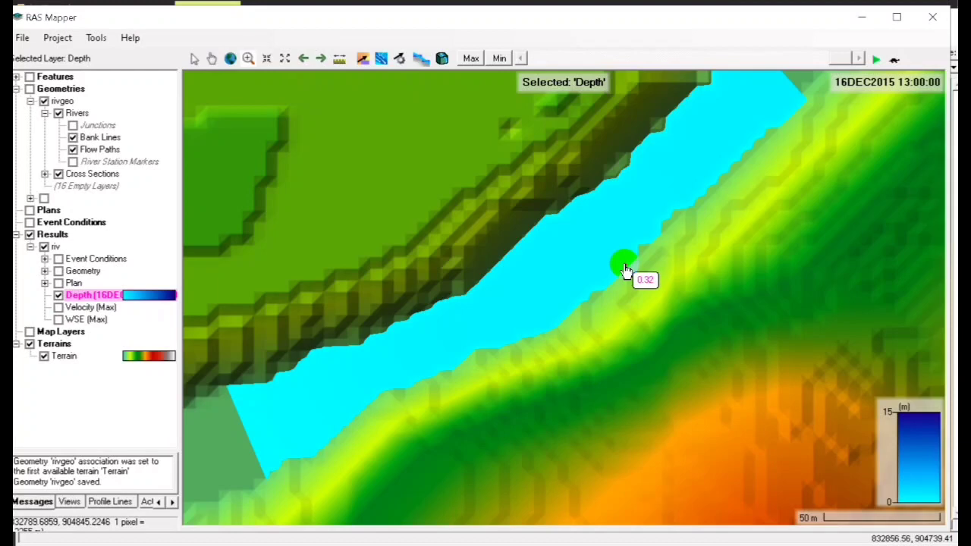
left_click_drag(625, 270, 629, 288)
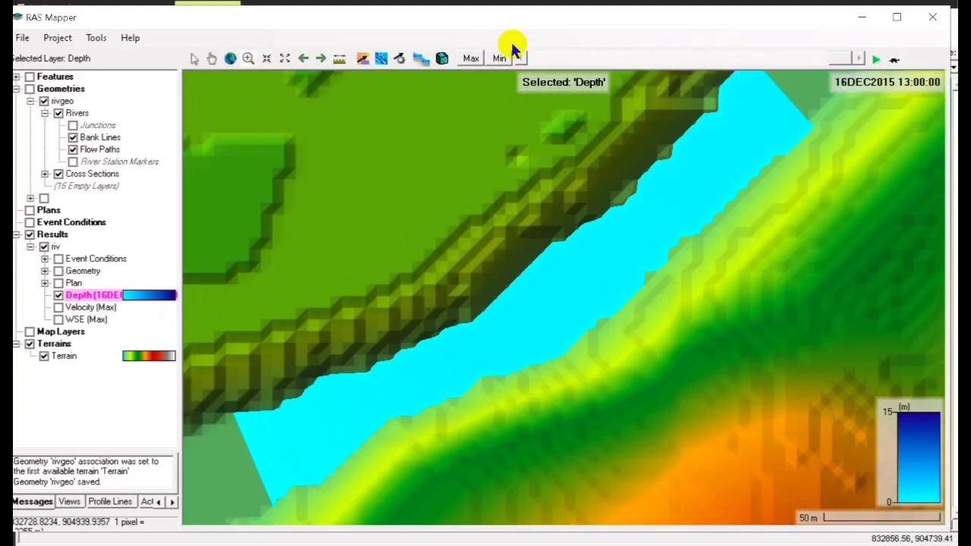
left_click_drag(844, 61, 721, 62)
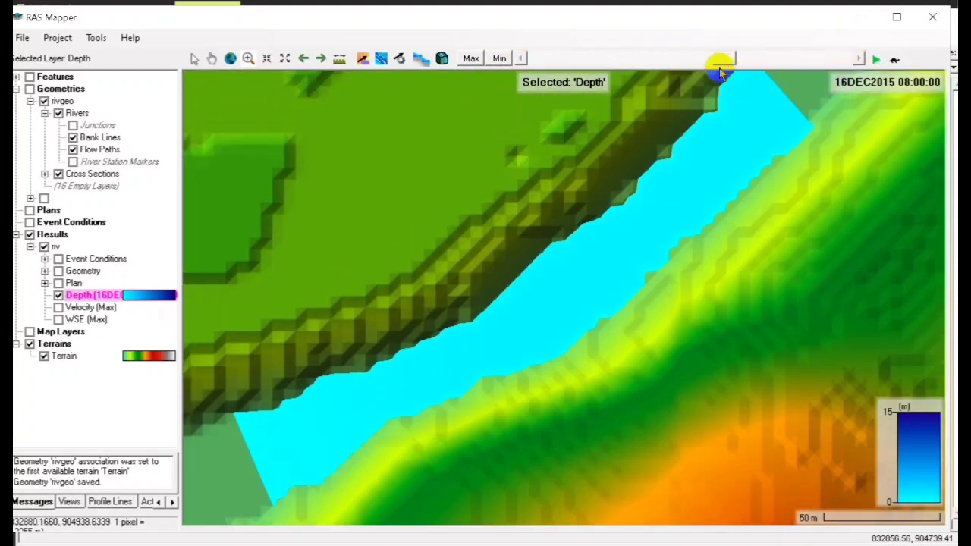
Step: Turn on velocity particle tracing for the river and set its green color value to 4 and particle lifetime to 273
left_click(384, 59)
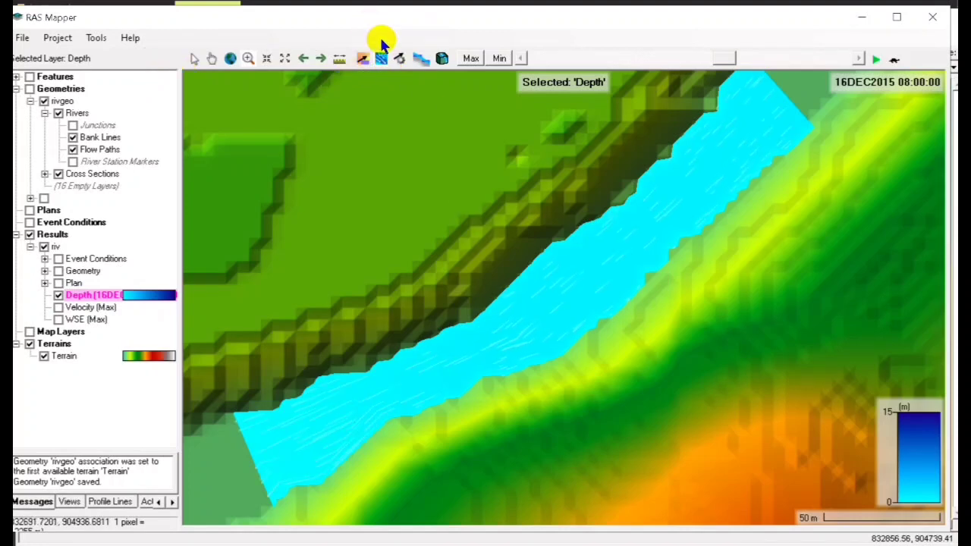
left_click(400, 60)
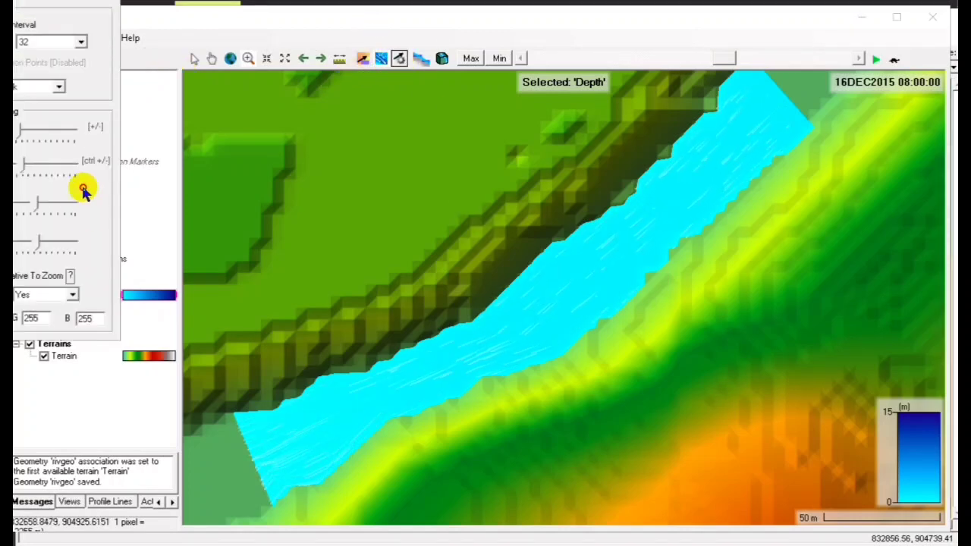
left_click_drag(307, 101, 302, 106)
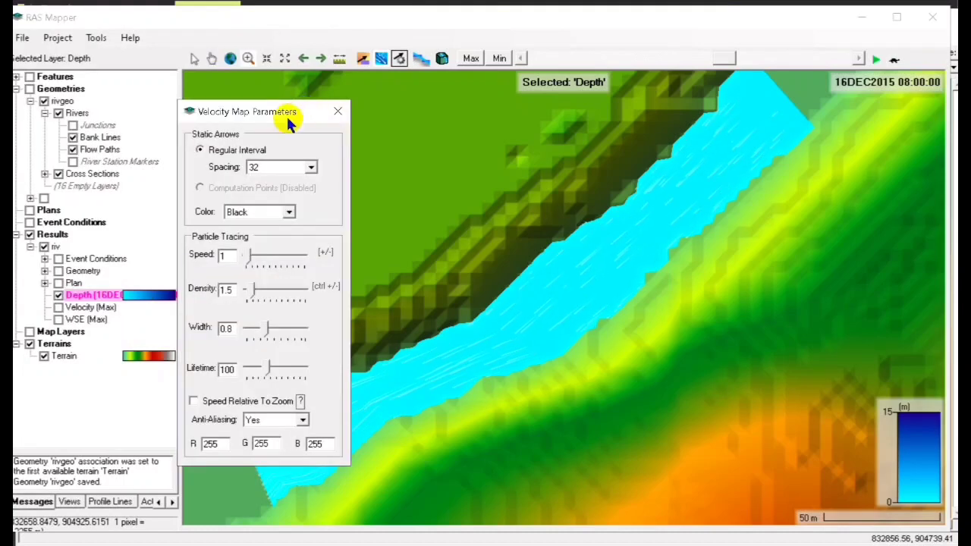
double_click(273, 445)
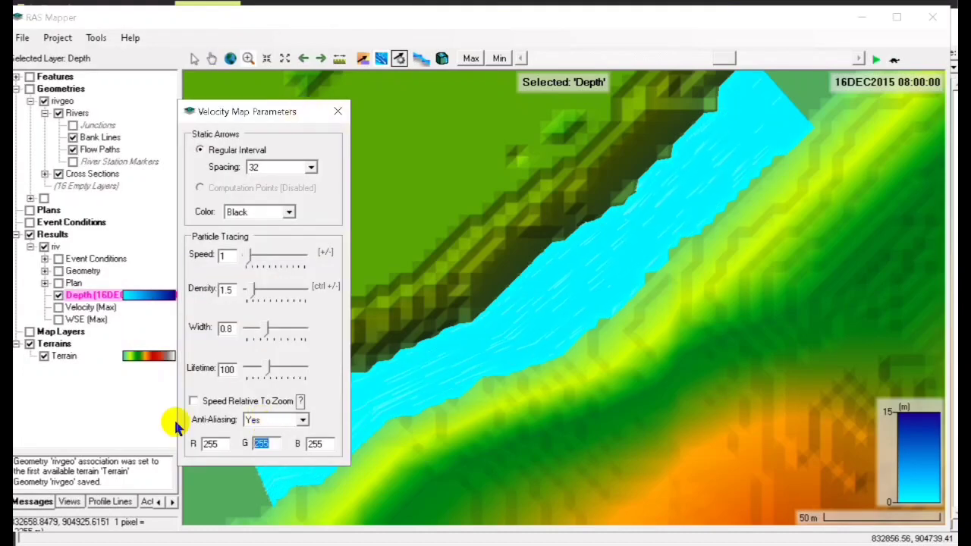
type("4")
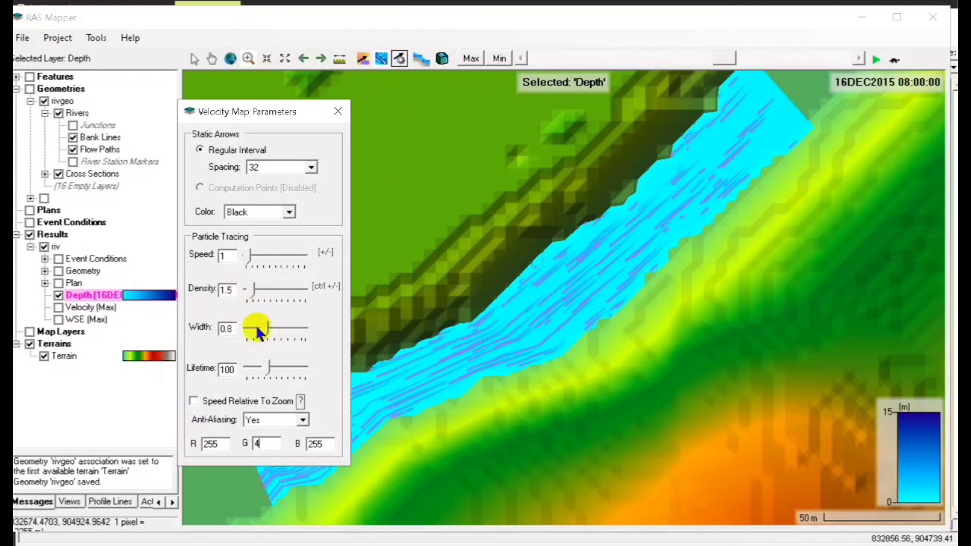
left_click_drag(265, 369, 300, 370)
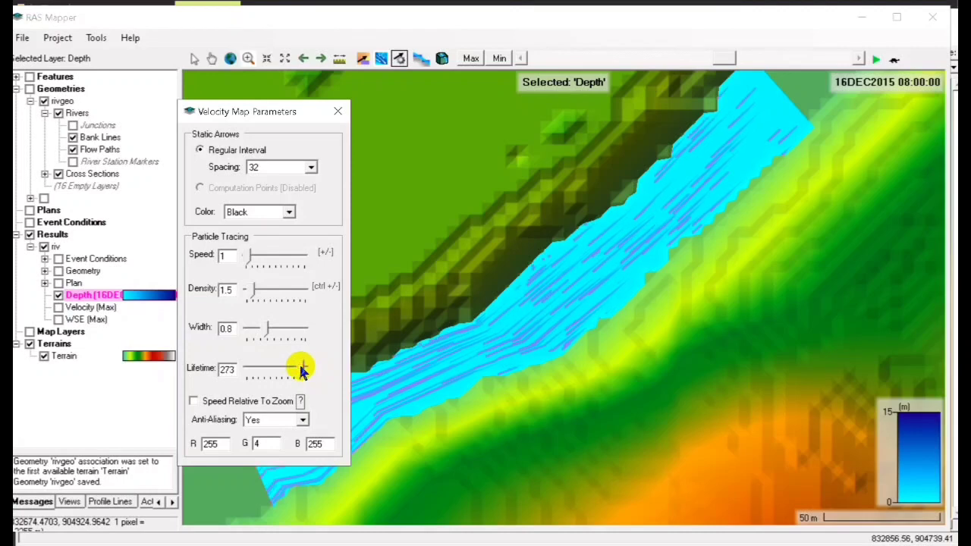
left_click(339, 113)
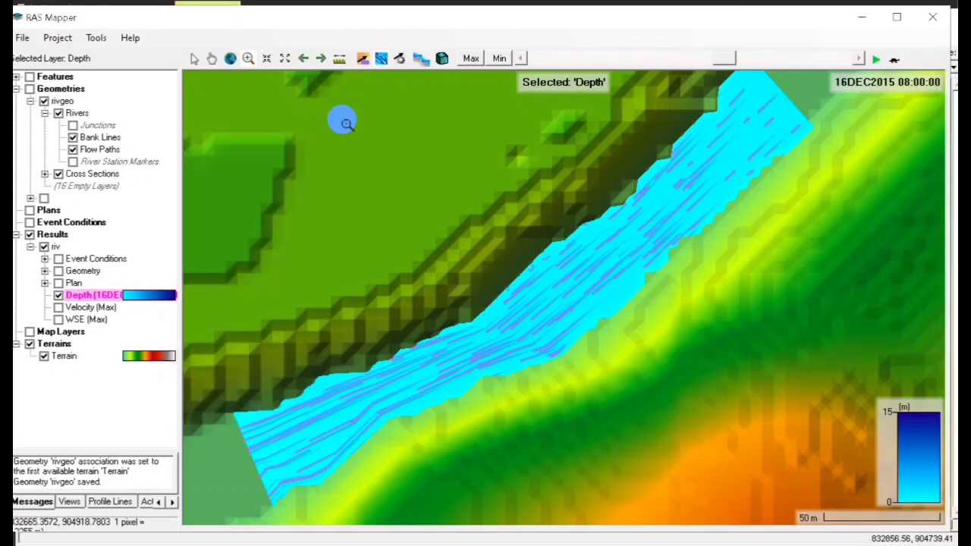
Step: Turn on the static velocity arrows over the river reach
left_click(362, 58)
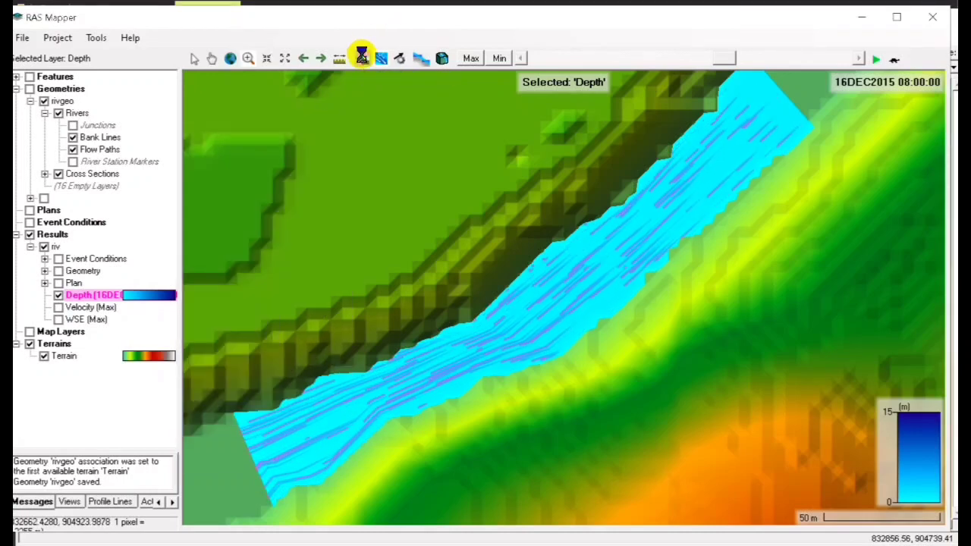